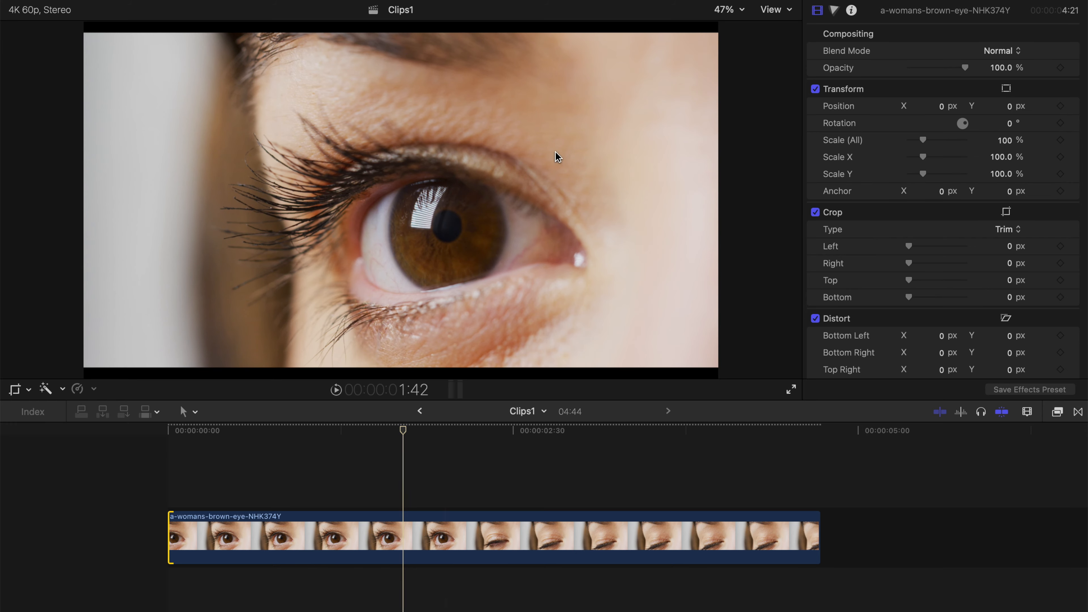
Step: Duplicate the eye clip and place the copy directly after the original in the timeline
{"action": "left_click_drag", "start_coordinate": [408, 426], "coordinate": [781, 454]}
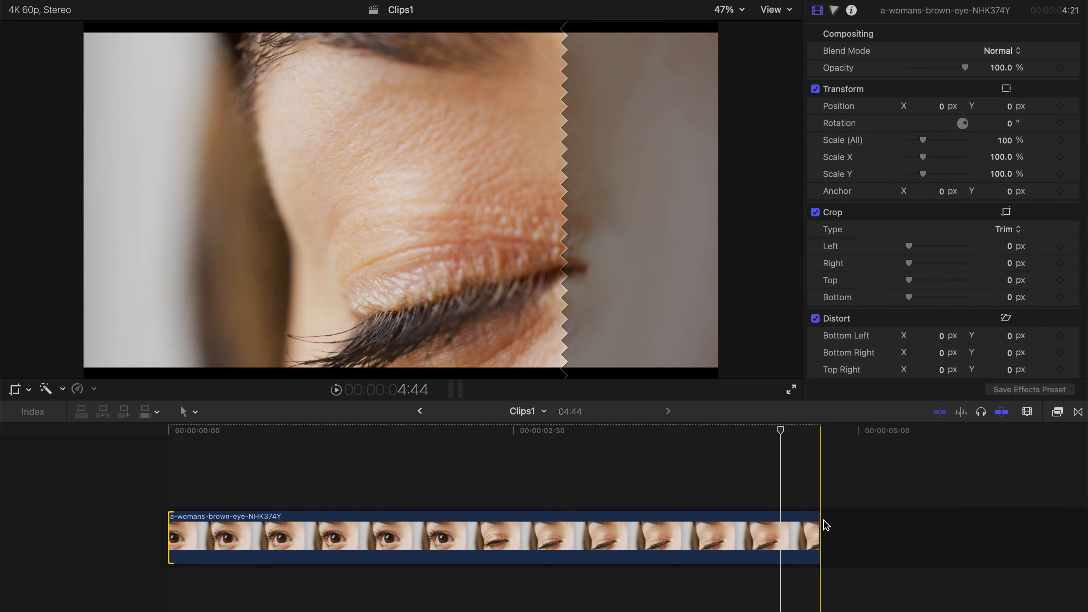
{"action": "left_click_drag", "start_coordinate": [780, 436], "coordinate": [436, 435]}
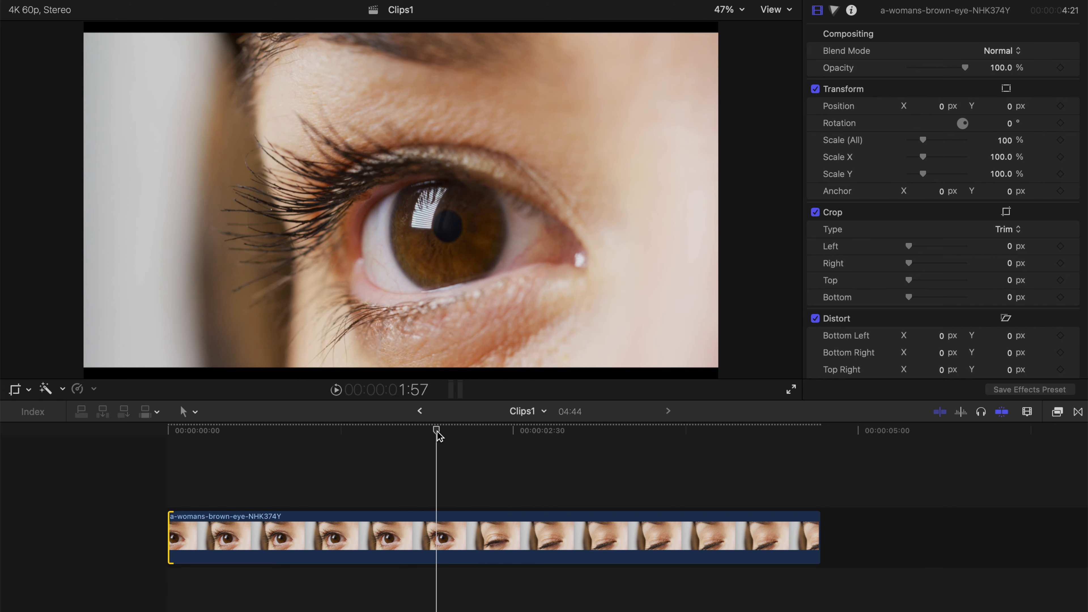
{"action": "left_click", "coordinate": [414, 536]}
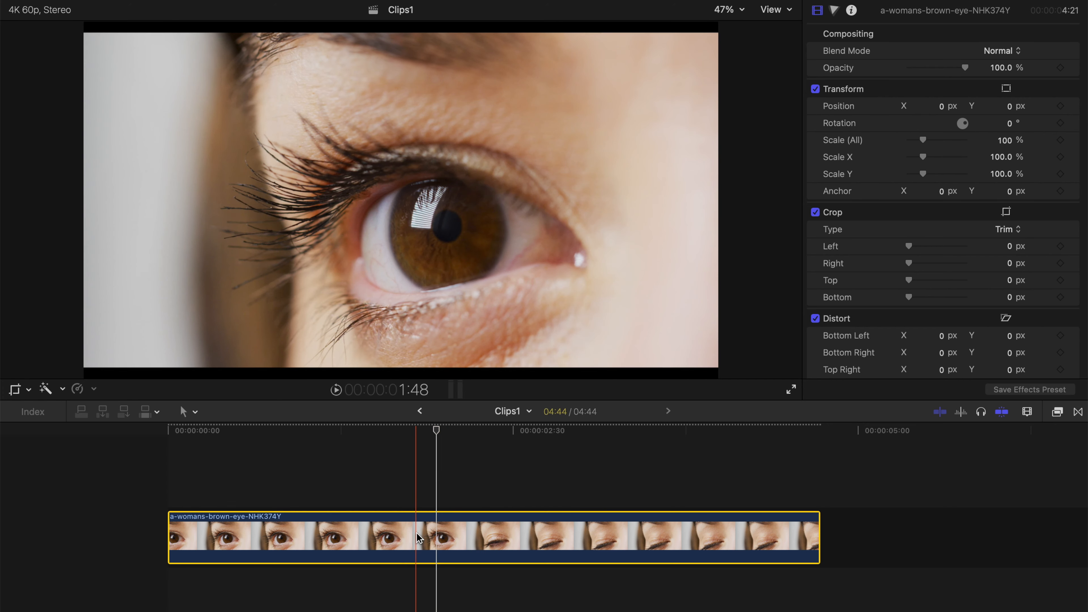
{"action": "left_click_drag", "start_coordinate": [416, 533], "coordinate": [1015, 484]}
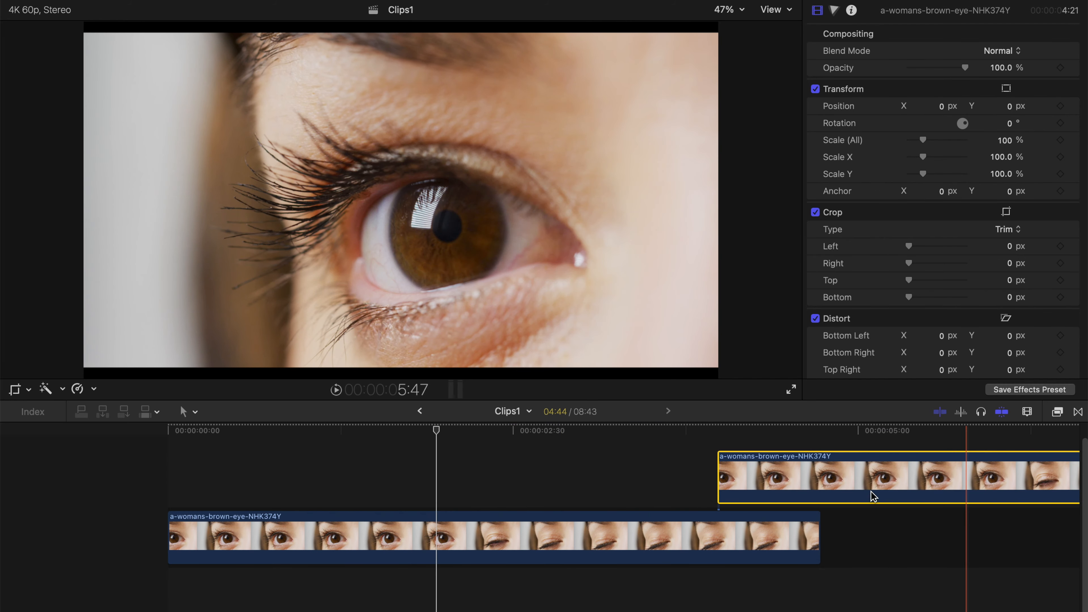
{"action": "left_click_drag", "start_coordinate": [872, 492], "coordinate": [844, 519]}
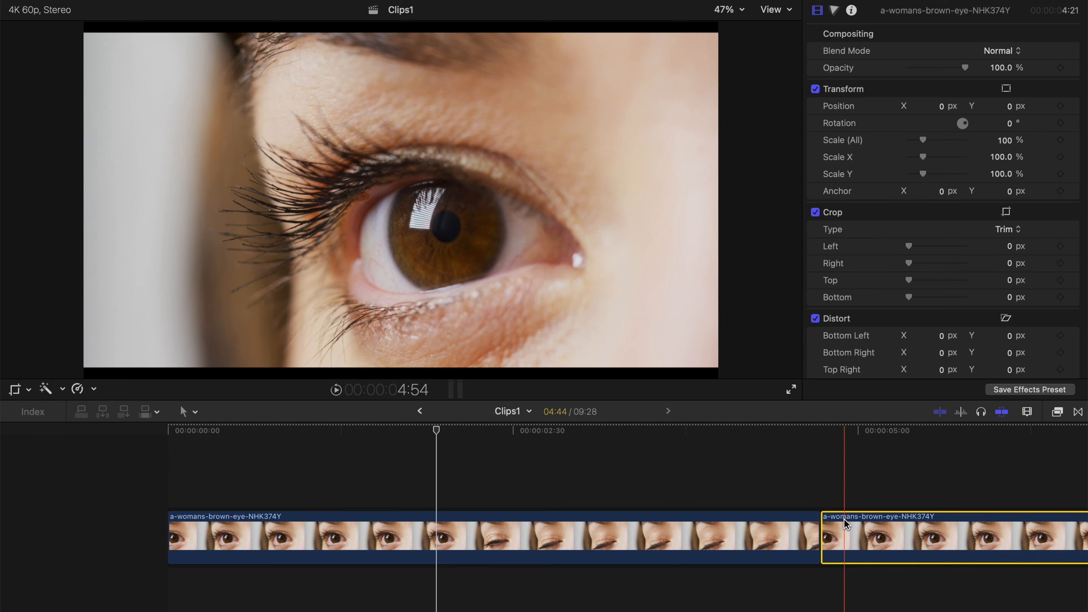
Step: Reverse the second eye clip so it plays backwards
{"action": "scroll", "coordinate": [829, 519], "scroll_direction": "right", "scroll_amount": 5}
{"action": "key", "text": "super+minus"}
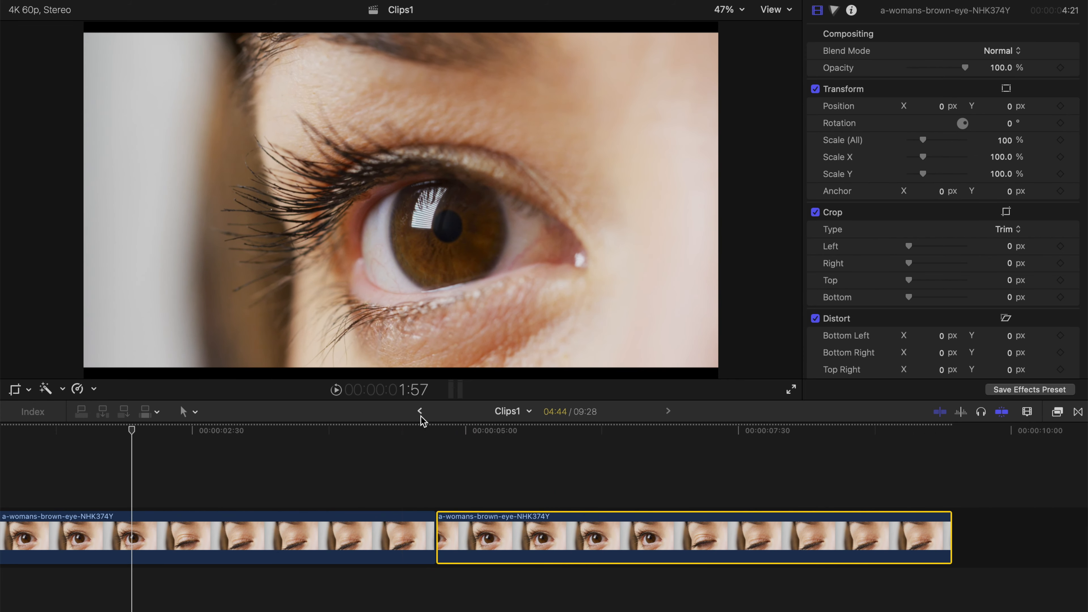
{"action": "left_click", "coordinate": [88, 391]}
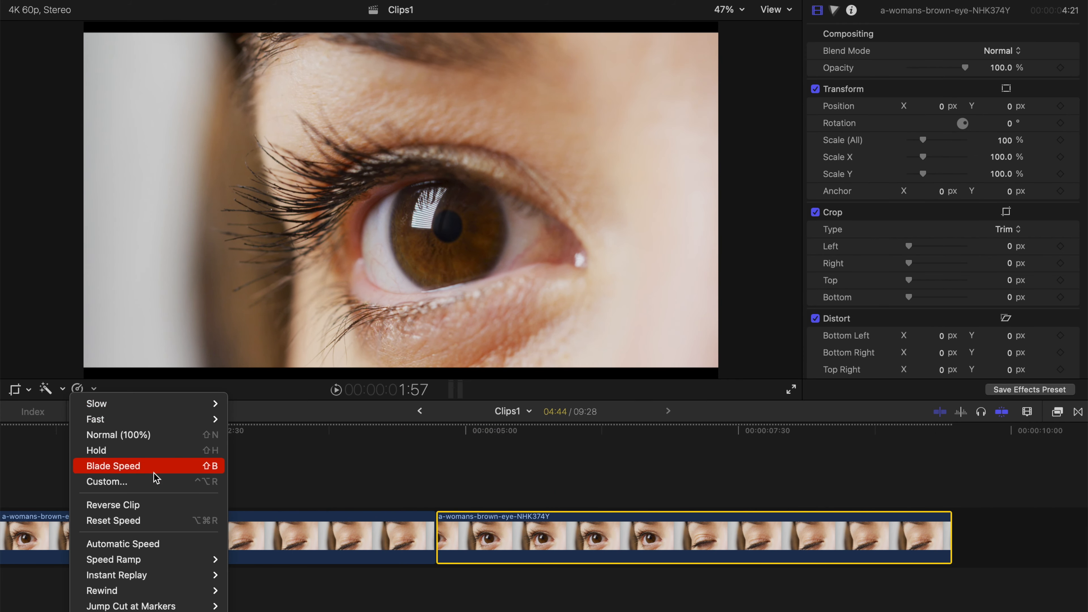
{"action": "left_click", "coordinate": [168, 500]}
{"action": "key", "text": "super+minus"}
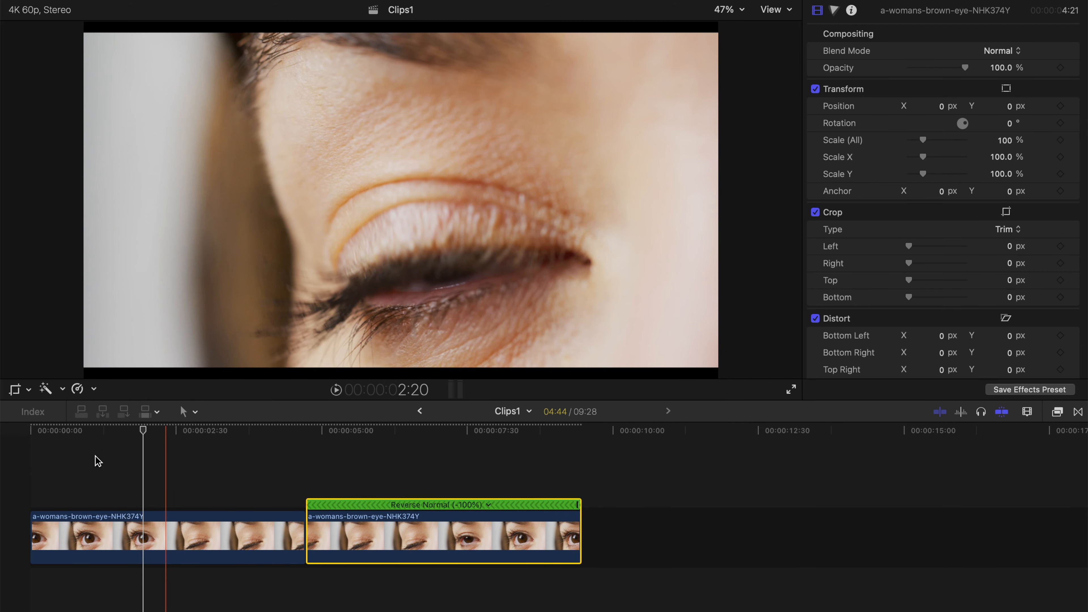
Step: Split the first clip just before the eye closes and the reversed clip where the eye reopens
{"action": "left_click_drag", "start_coordinate": [81, 434], "coordinate": [140, 432]}
{"action": "key", "text": "b"}
{"action": "left_click", "coordinate": [140, 530]}
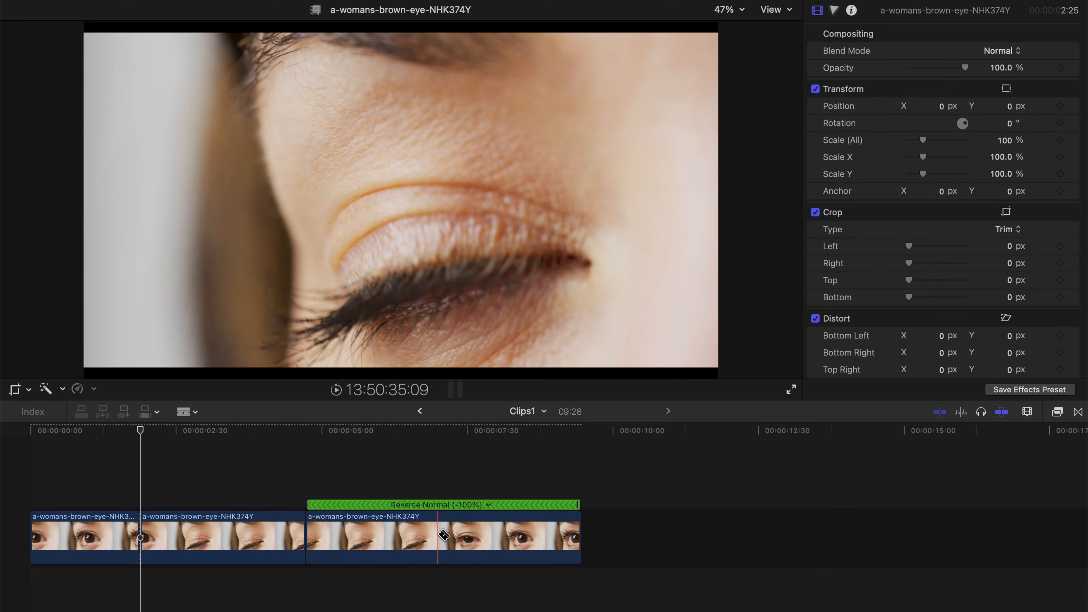
{"action": "left_click", "coordinate": [464, 536]}
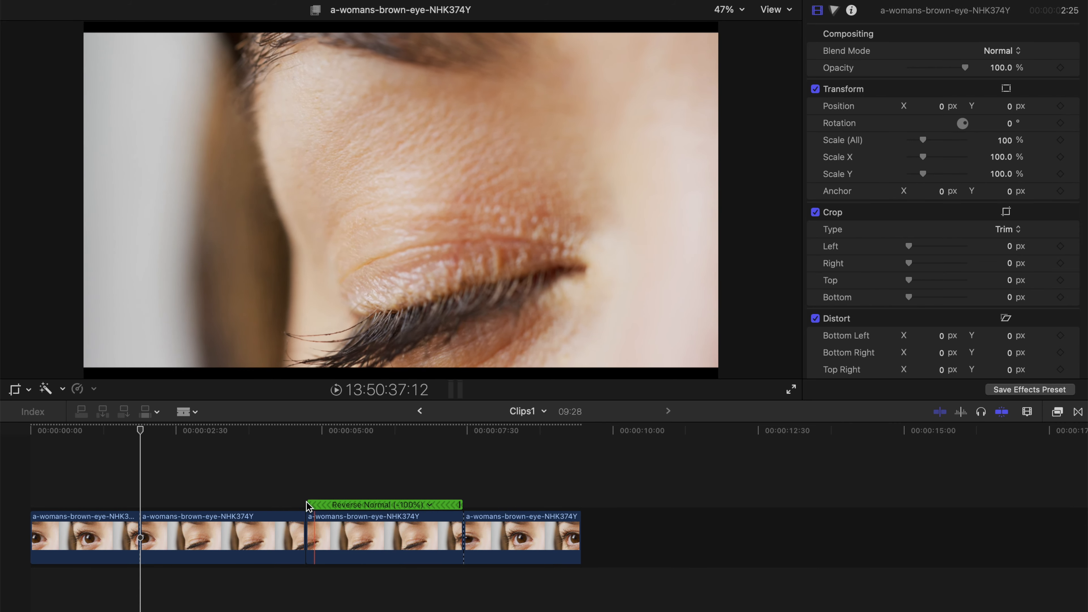
Step: Speed up the reversed closed-eye segment to -212% and the forward closing segment to 244%
{"action": "key", "text": "a"}
{"action": "left_click", "coordinate": [246, 518]}
{"action": "left_click_drag", "start_coordinate": [461, 504], "coordinate": [377, 505]}
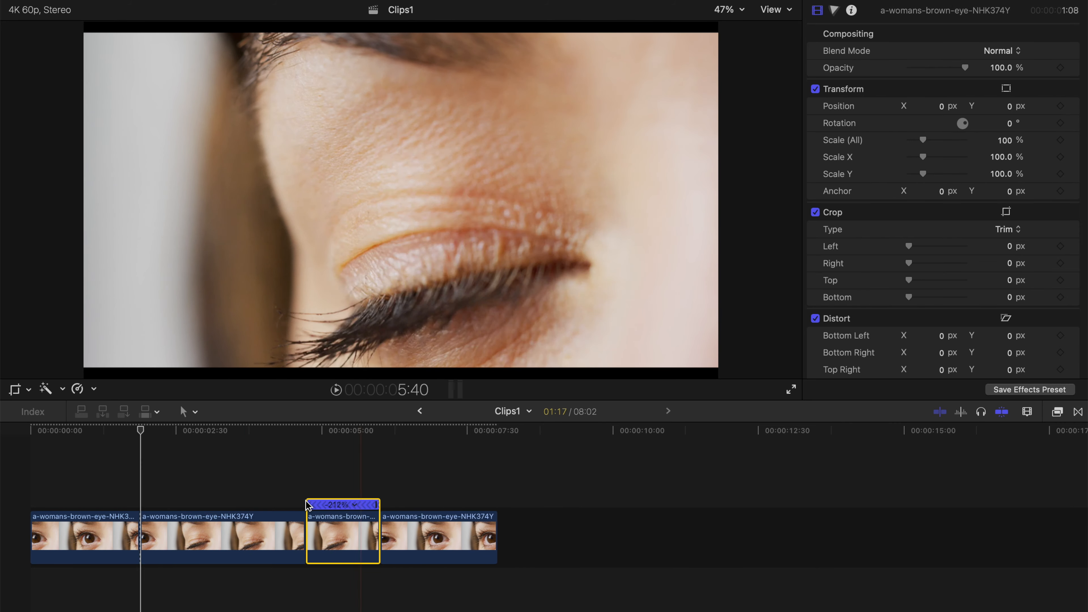
{"action": "left_click_drag", "start_coordinate": [307, 504], "coordinate": [207, 504]}
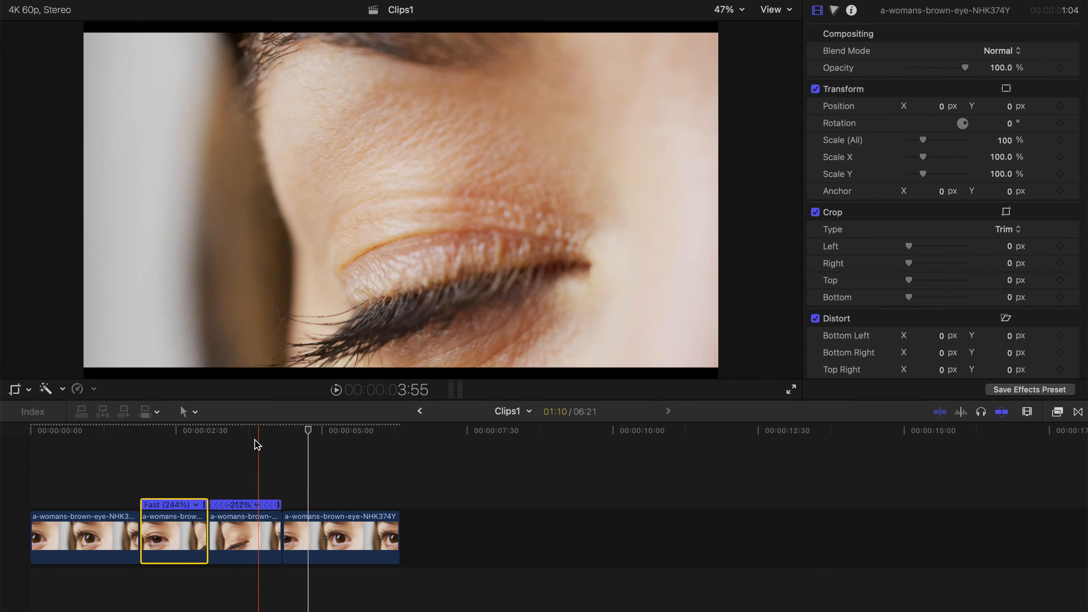
Step: Split the fast reversed segment at 3:54, speed up its first part to 15 frames long, and play back the blink
{"action": "left_click_drag", "start_coordinate": [248, 437], "coordinate": [257, 439]}
{"action": "key", "text": "b"}
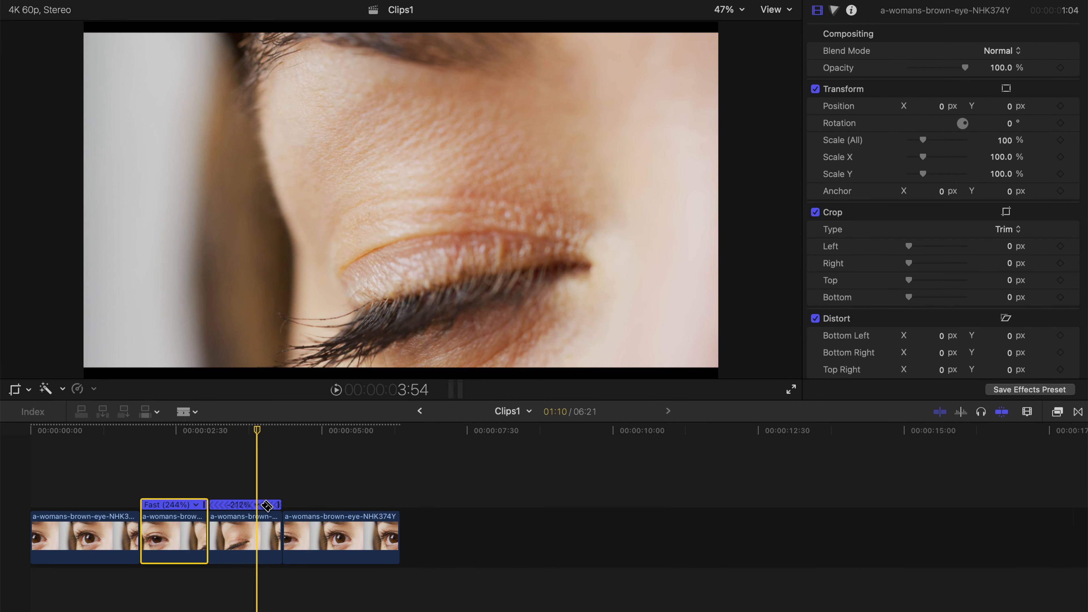
{"action": "left_click", "coordinate": [257, 515]}
{"action": "key", "text": "a"}
{"action": "left_click", "coordinate": [255, 512]}
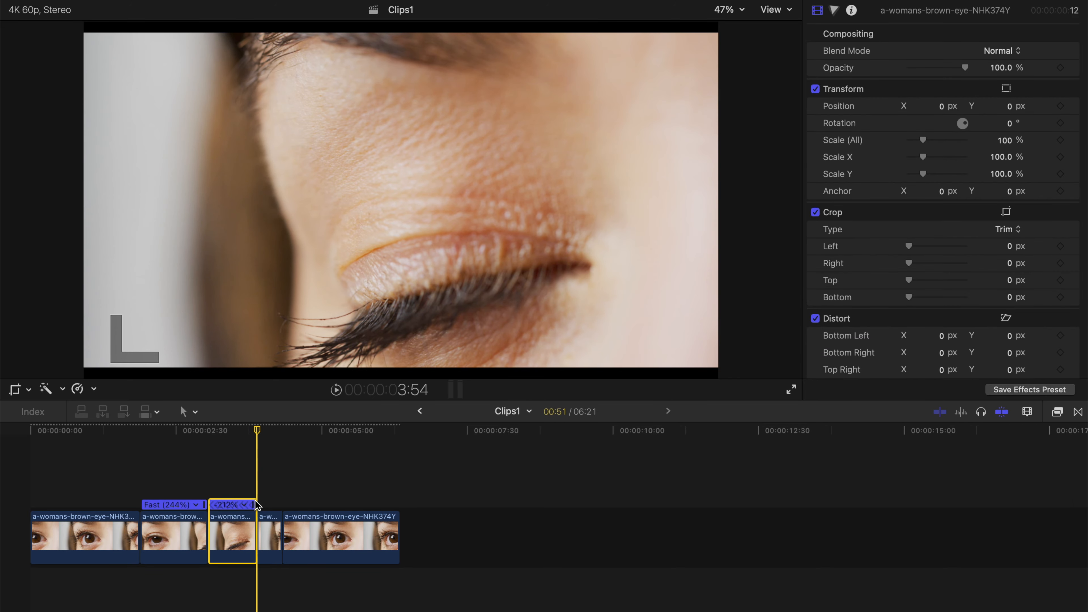
{"action": "left_click_drag", "start_coordinate": [256, 505], "coordinate": [221, 505]}
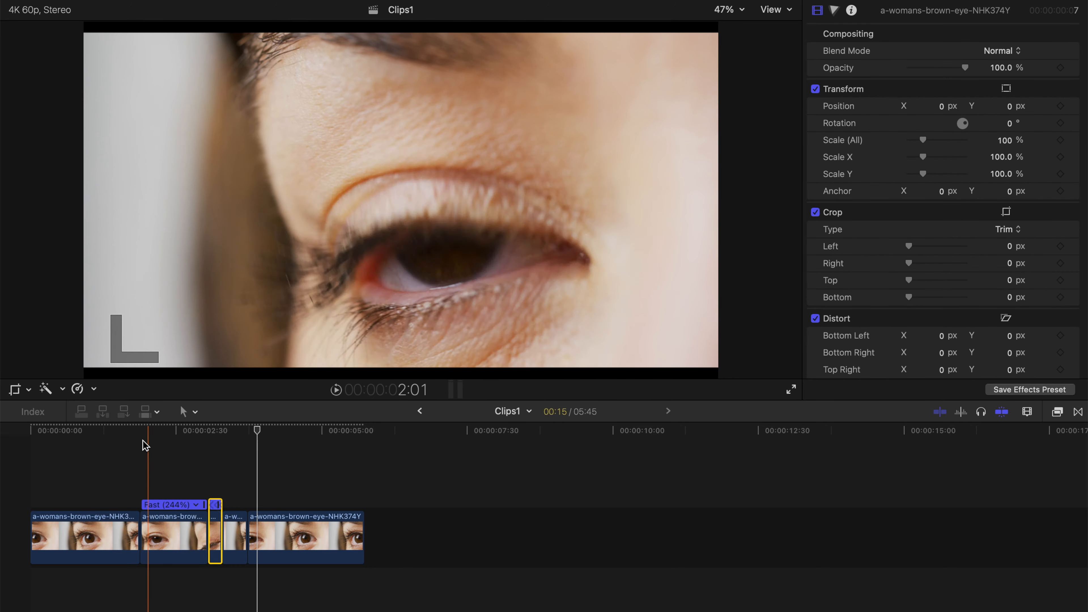
{"action": "left_click", "coordinate": [131, 435]}
{"action": "key", "text": "space"}
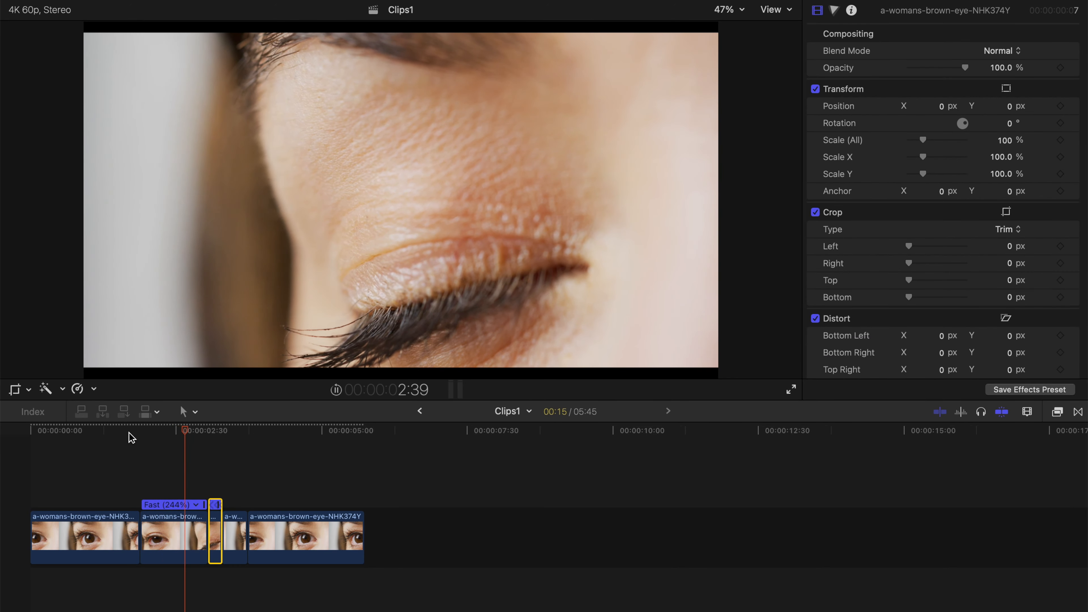
{"action": "key", "text": "space"}
Step: Scale all five clips to 112% and combine them into a compound clip named Clips1 Clip in the ALIGN event
{"action": "key", "text": "super+a"}
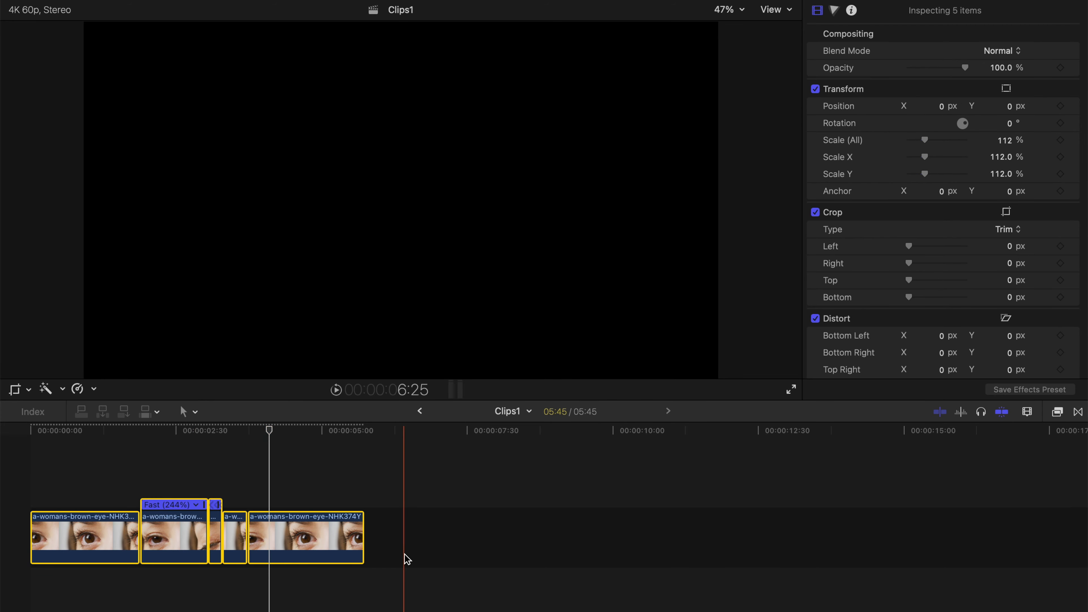
{"action": "left_click_drag", "start_coordinate": [405, 554], "coordinate": [83, 480]}
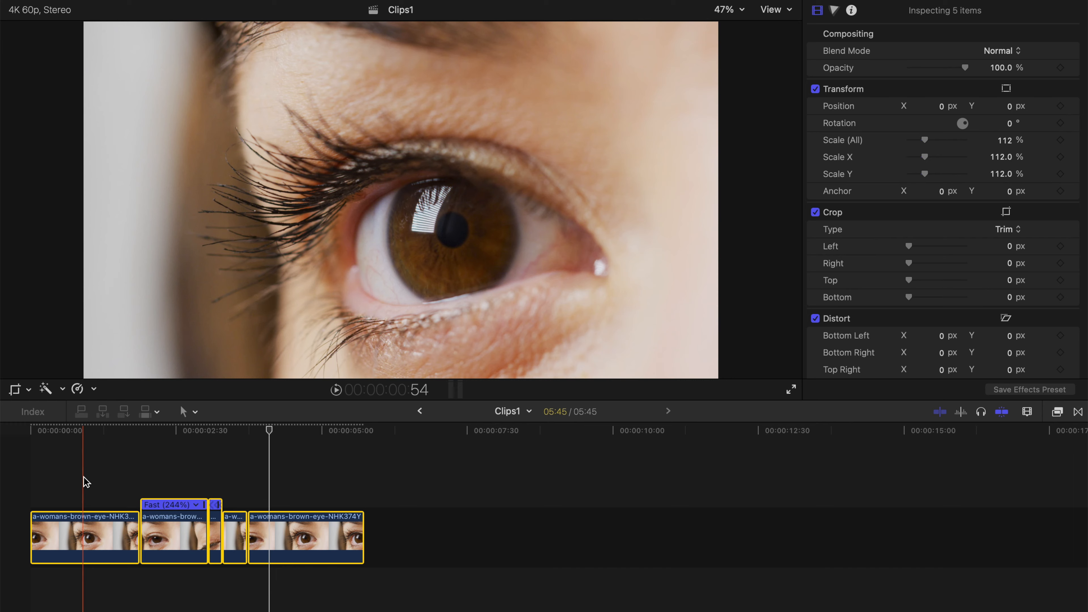
{"action": "key", "text": "alt+g"}
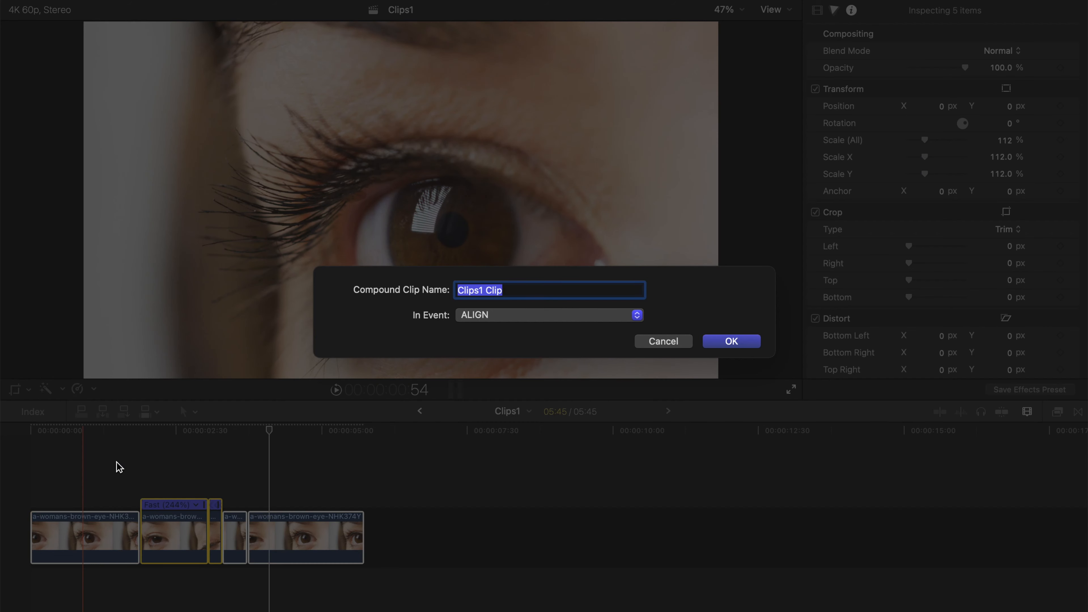
{"action": "left_click", "coordinate": [731, 343]}
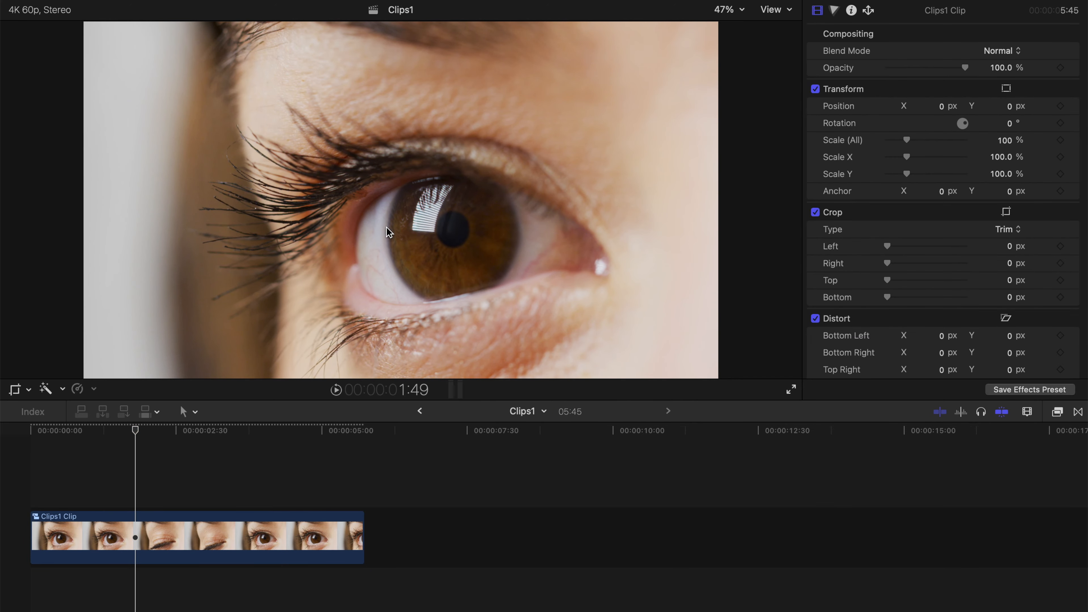
Step: Split the compound clip at 1:44, just before the blink, and apply a Ken Burns crop to the first part
{"action": "key", "text": "b"}
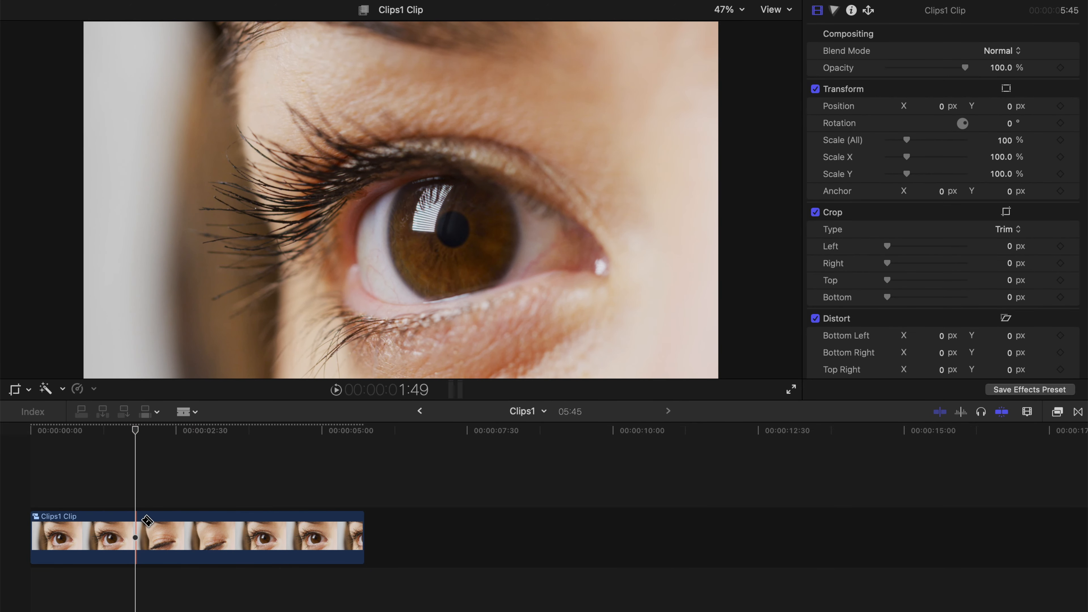
{"action": "left_click", "coordinate": [132, 528]}
{"action": "left_click", "coordinate": [30, 389]}
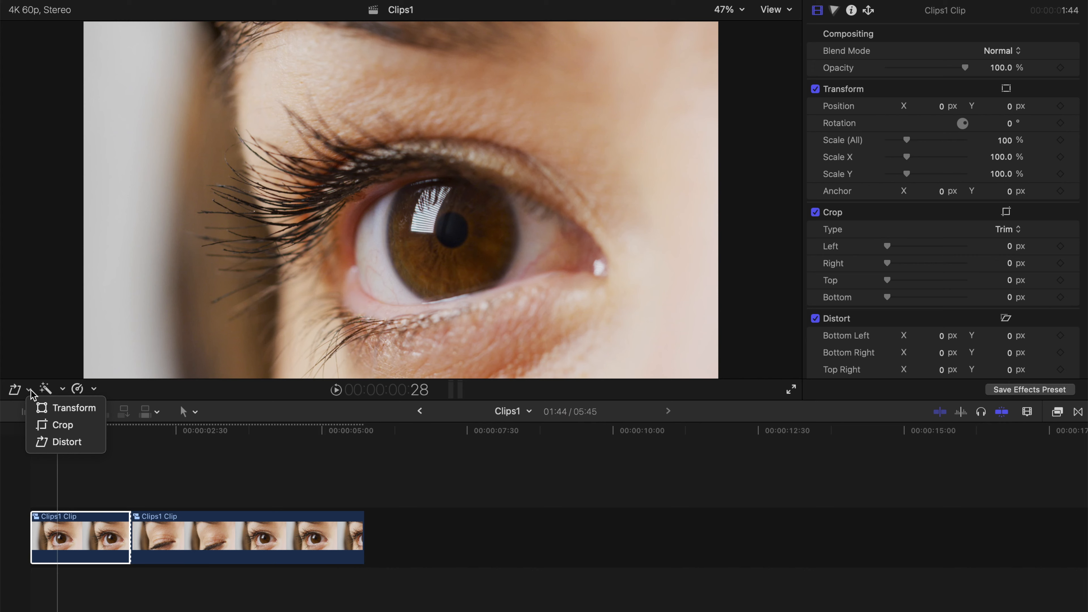
{"action": "left_click", "coordinate": [65, 424]}
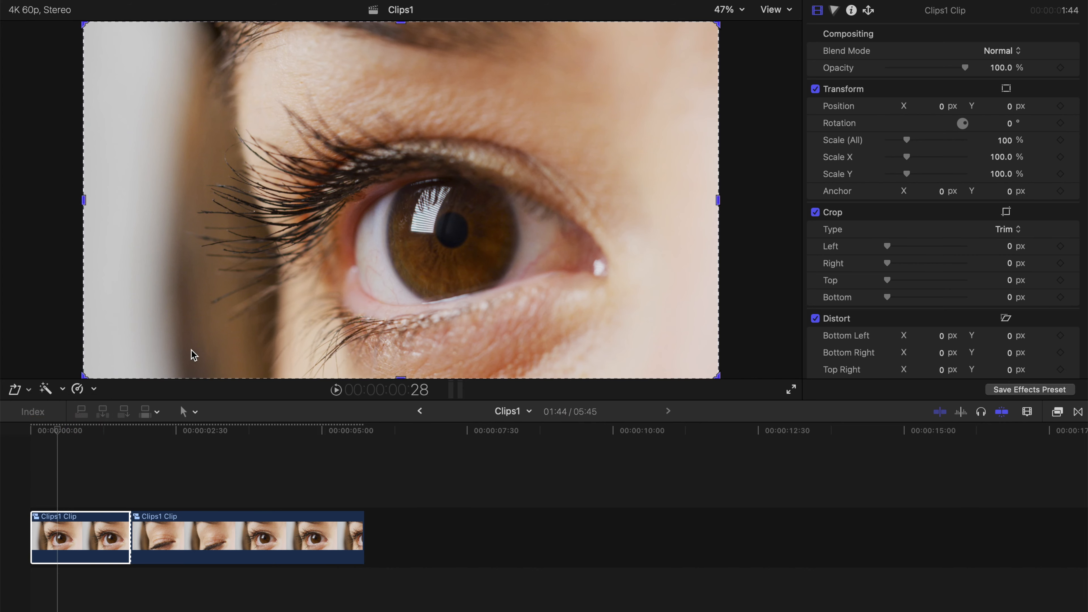
{"action": "left_click", "coordinate": [429, 362]}
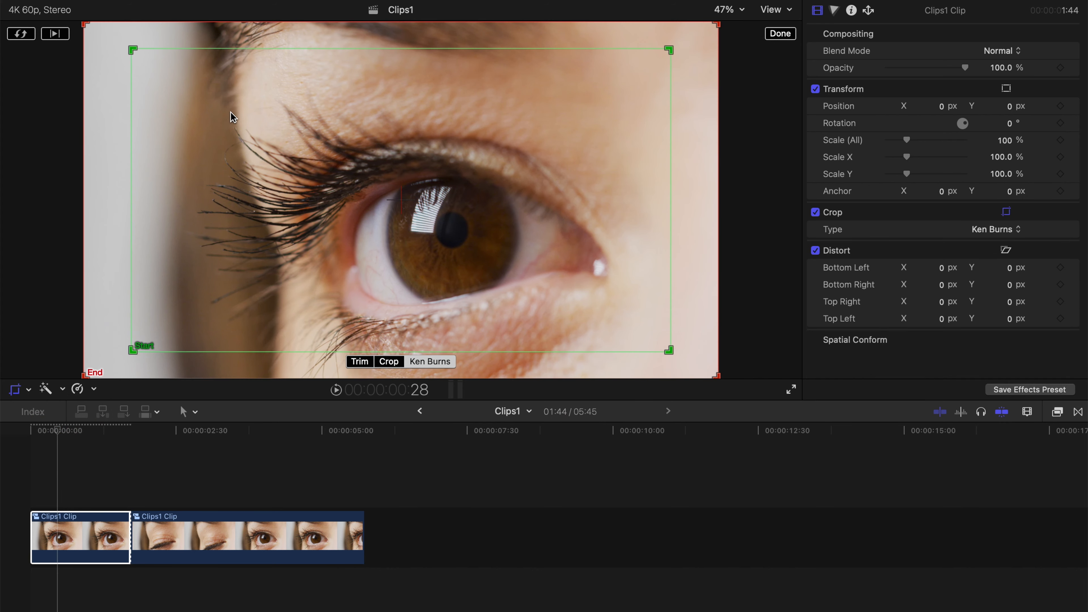
Step: Shrink the Ken Burns start frame to fit within the iris, centre it on the pupil, and play back the zoom-out
{"action": "left_click_drag", "start_coordinate": [669, 48], "coordinate": [338, 233]}
{"action": "left_click_drag", "start_coordinate": [281, 294], "coordinate": [452, 222]}
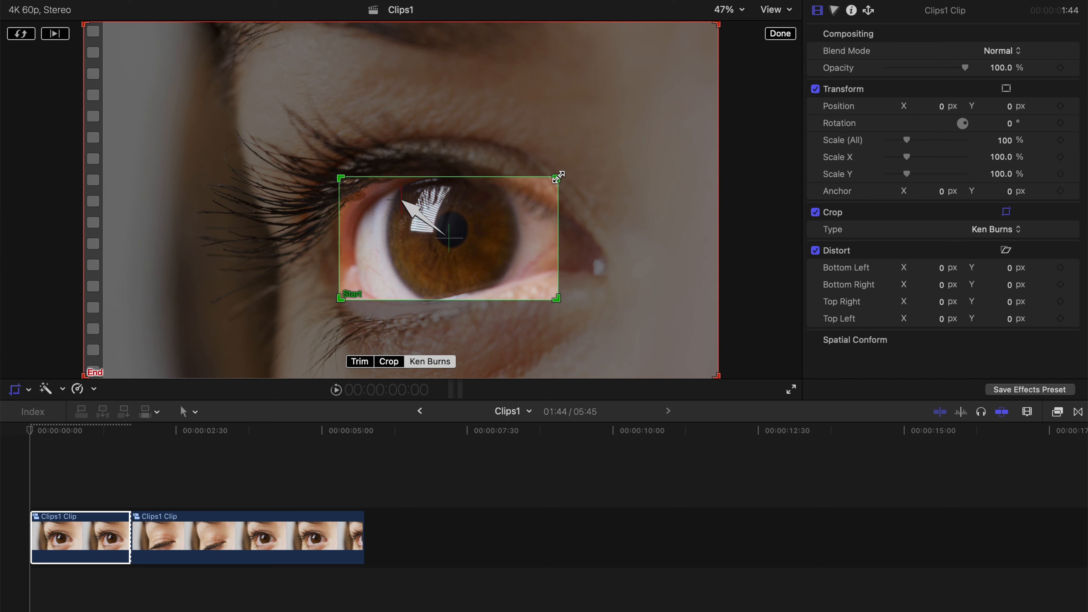
{"action": "left_click_drag", "start_coordinate": [557, 176], "coordinate": [467, 202]}
{"action": "left_click_drag", "start_coordinate": [403, 263], "coordinate": [468, 231]}
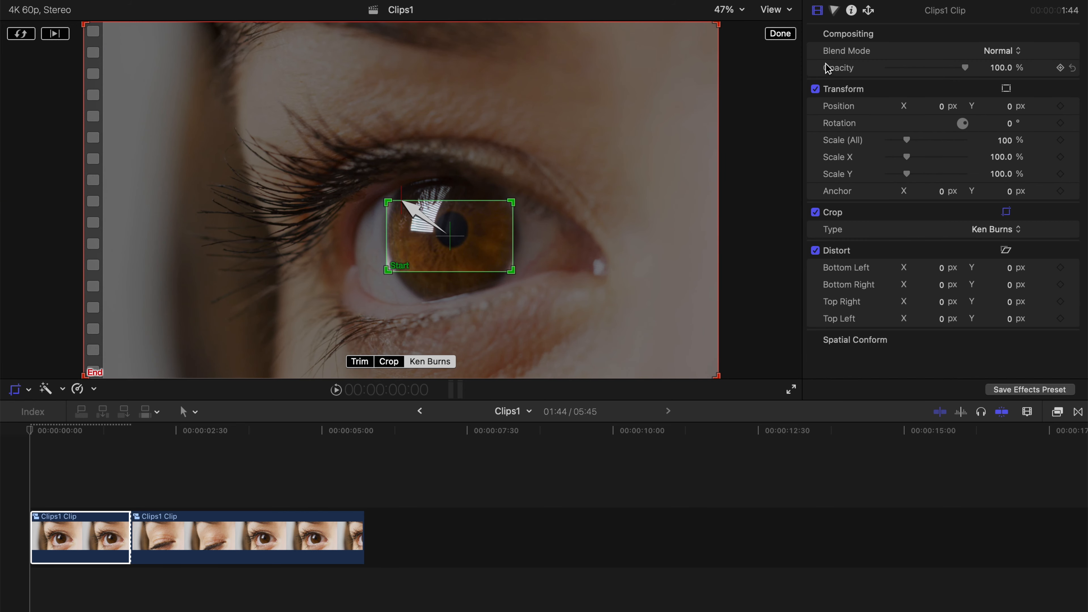
{"action": "left_click", "coordinate": [787, 36]}
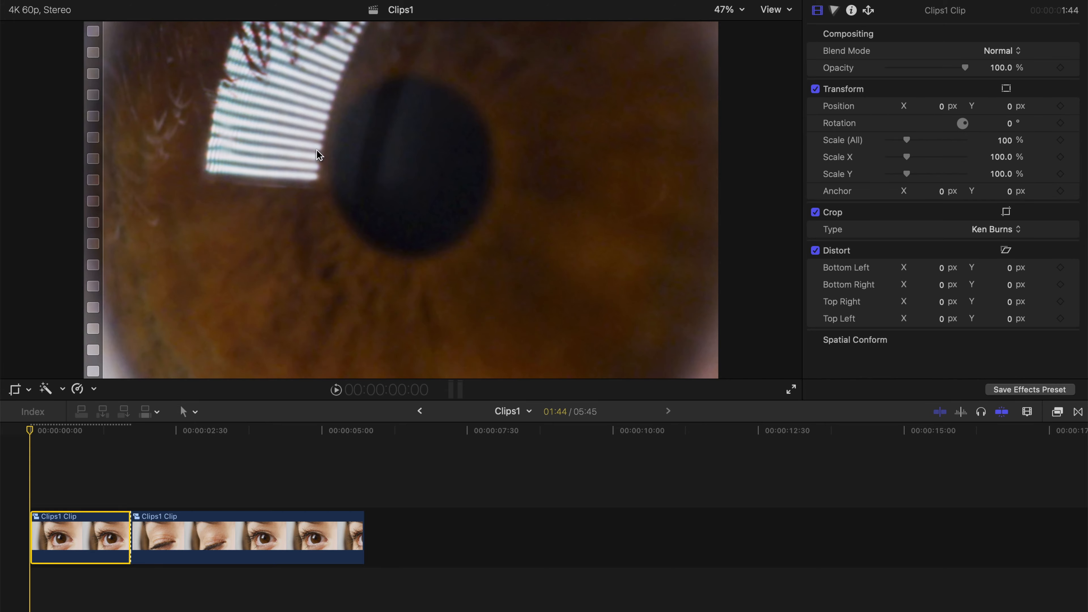
{"action": "key", "text": "space"}
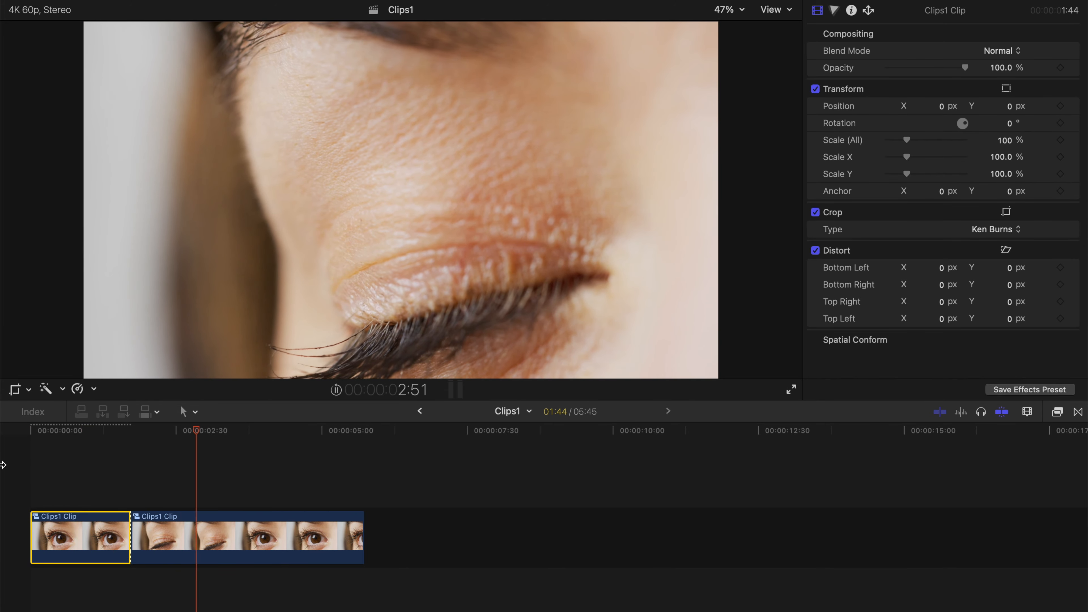
{"action": "key", "text": "space"}
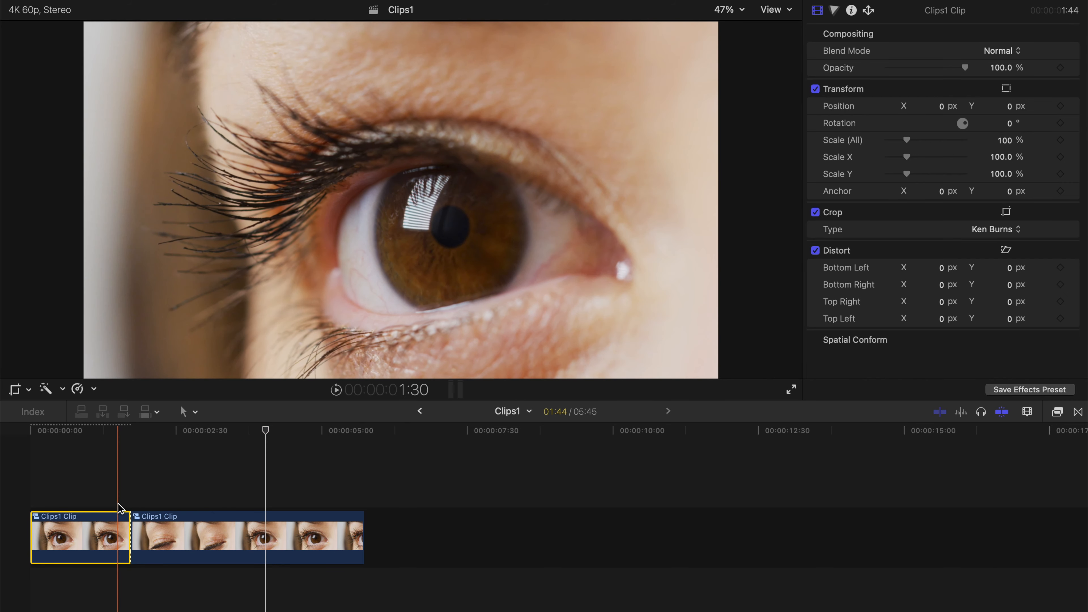
Step: Split the second compound clip at 3:20 while the eye is closed and apply a Ken Burns crop to the last part
{"action": "left_click", "coordinate": [214, 523]}
{"action": "left_click_drag", "start_coordinate": [213, 438], "coordinate": [225, 440]}
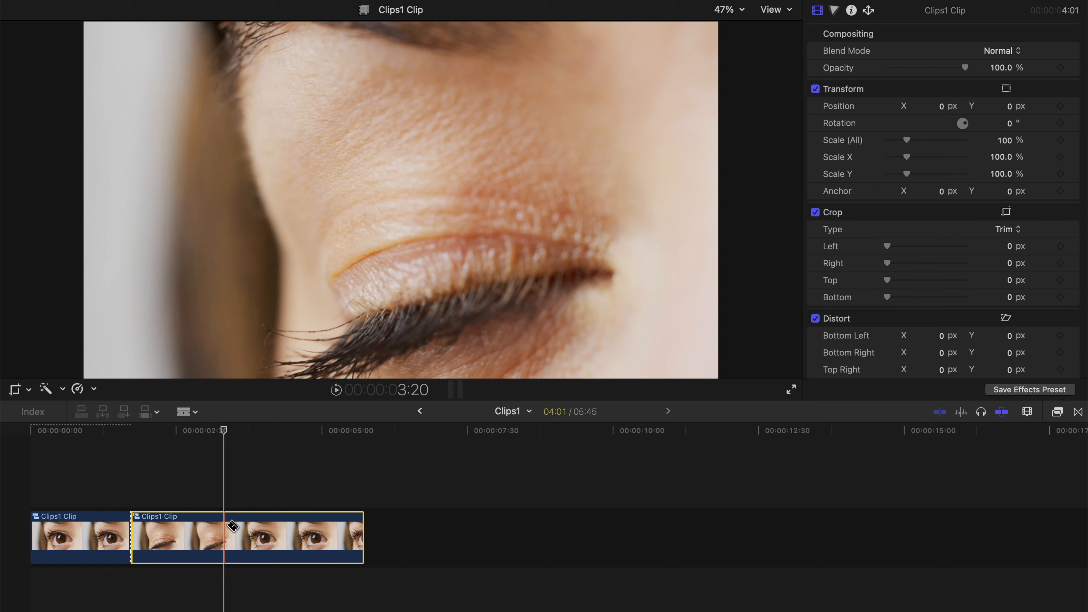
{"action": "key", "text": "super+b"}
{"action": "left_click", "coordinate": [28, 389]}
{"action": "left_click", "coordinate": [62, 424]}
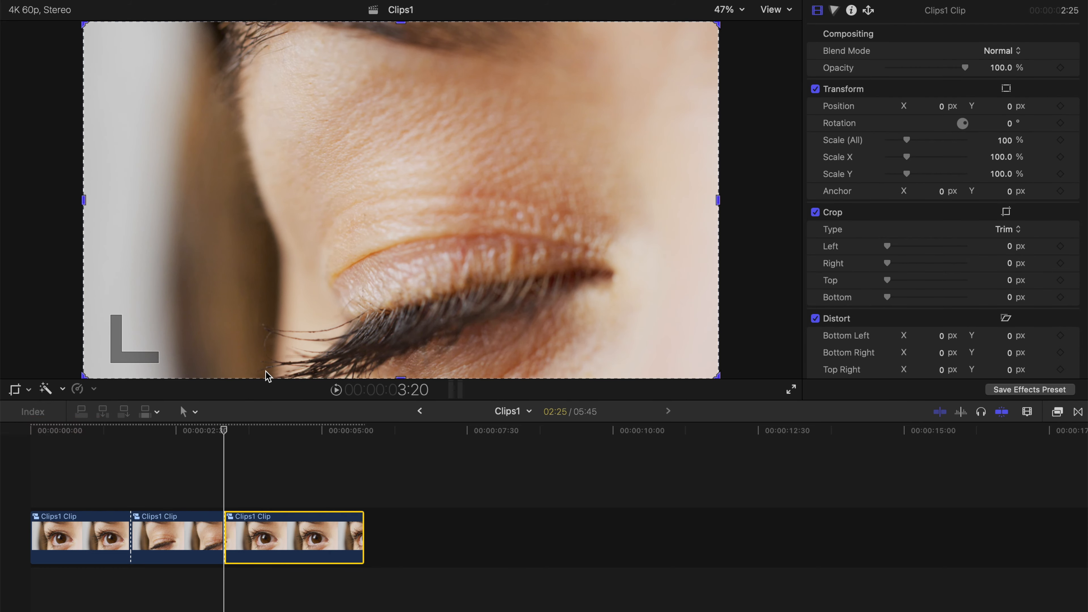
{"action": "left_click", "coordinate": [430, 361]}
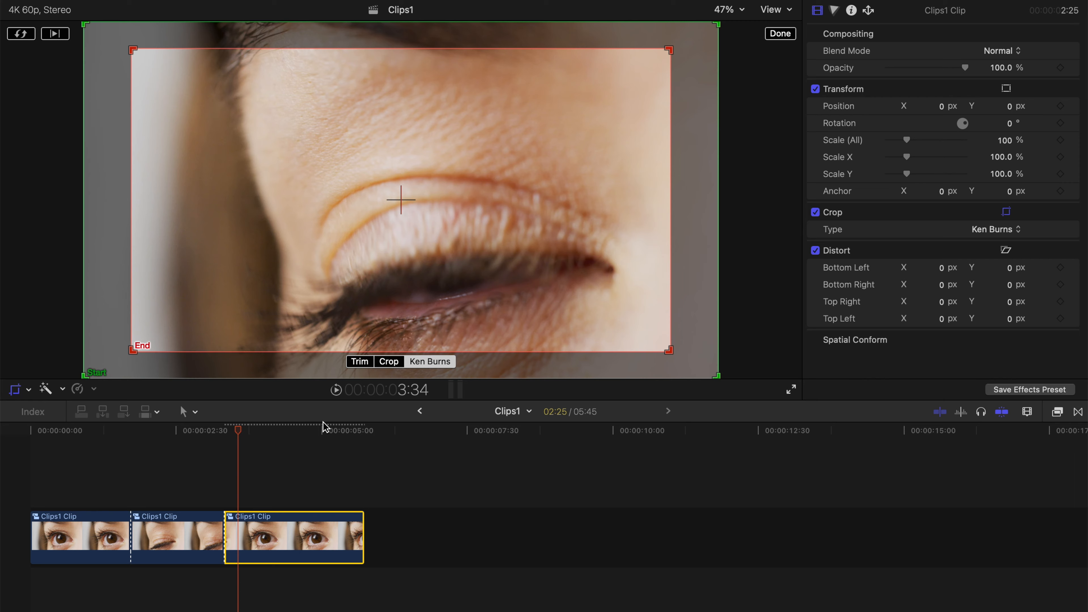
Step: Shrink the last clip's Ken Burns end frame around the iris and centre it on the pupil for a closing zoom-in
{"action": "left_click_drag", "start_coordinate": [240, 431], "coordinate": [318, 437]}
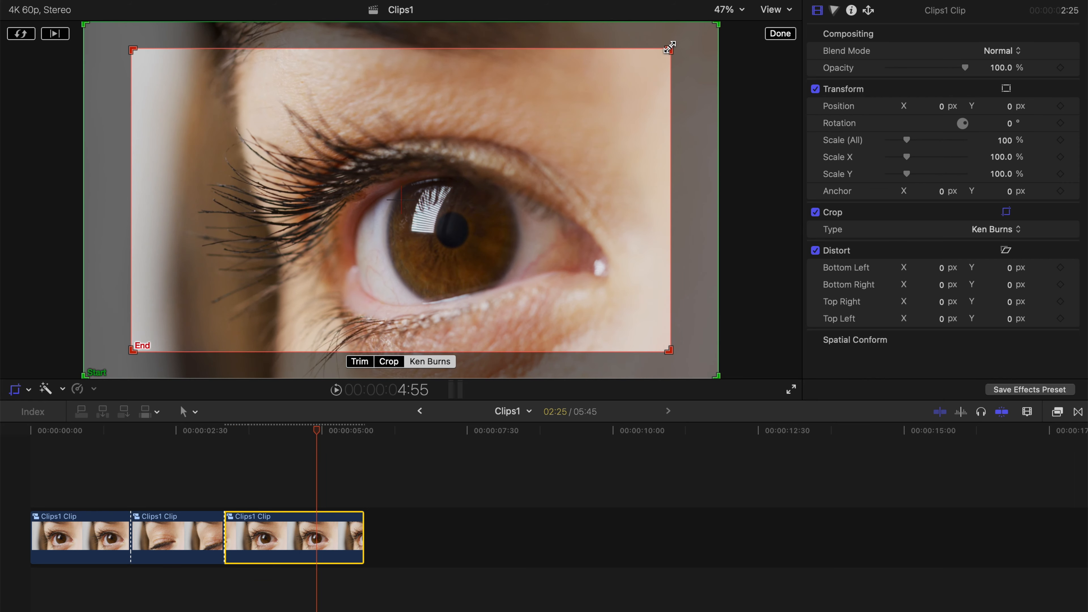
{"action": "left_click_drag", "start_coordinate": [670, 47], "coordinate": [410, 195]}
{"action": "left_click_drag", "start_coordinate": [364, 261], "coordinate": [534, 226]}
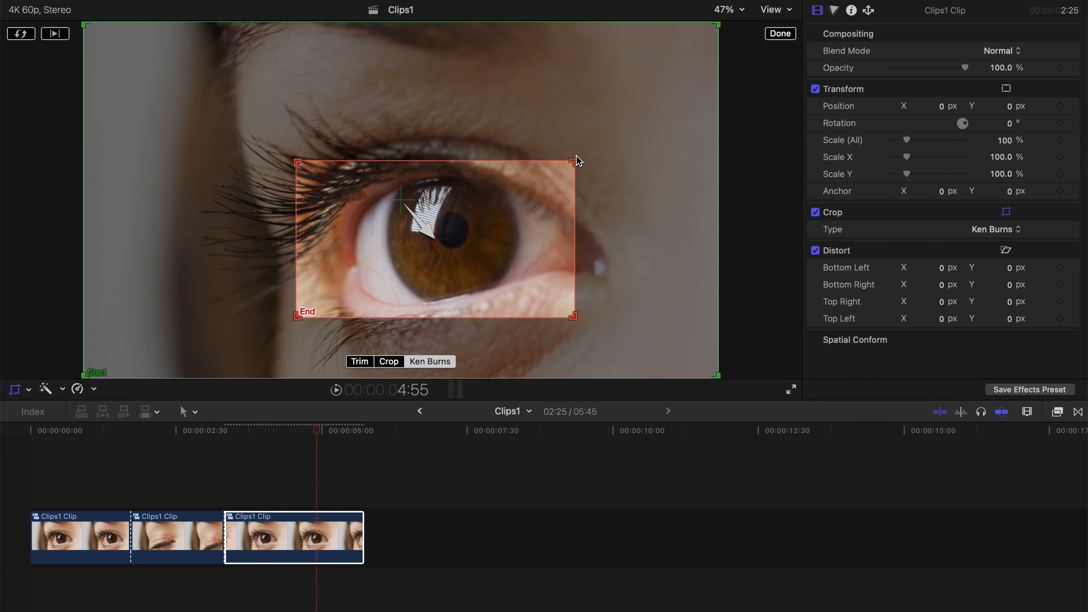
{"action": "left_click_drag", "start_coordinate": [575, 161], "coordinate": [457, 227]}
{"action": "left_click_drag", "start_coordinate": [360, 257], "coordinate": [434, 232]}
{"action": "left_click", "coordinate": [780, 34]}
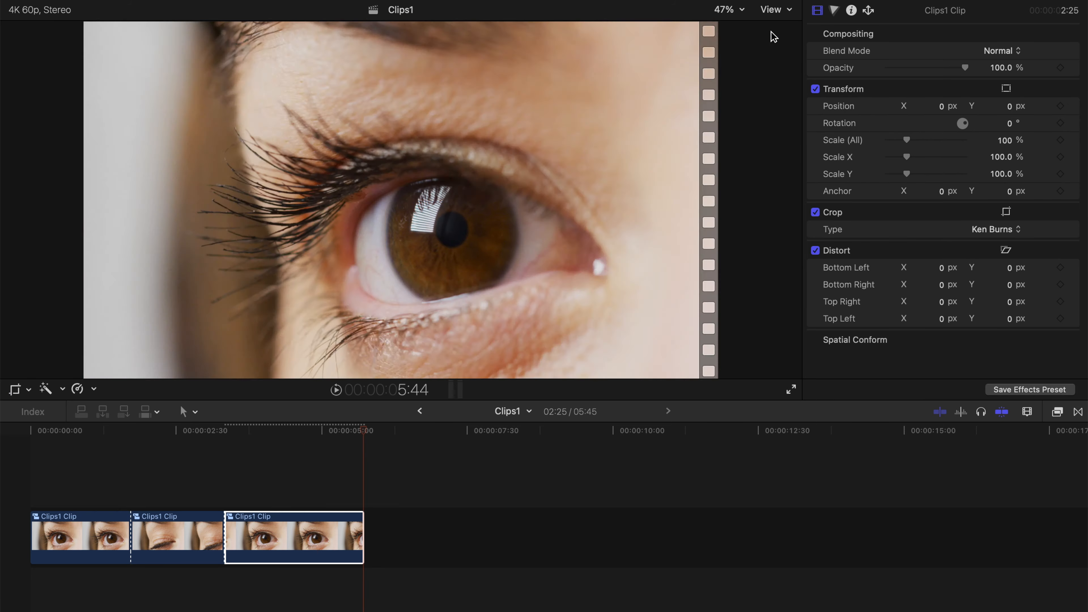
Step: Apply the Draw Mask effect to the first eye clip at 1:23 and set its shape type to B-Spline
{"action": "left_click", "coordinate": [34, 443]}
{"action": "key", "text": "space"}
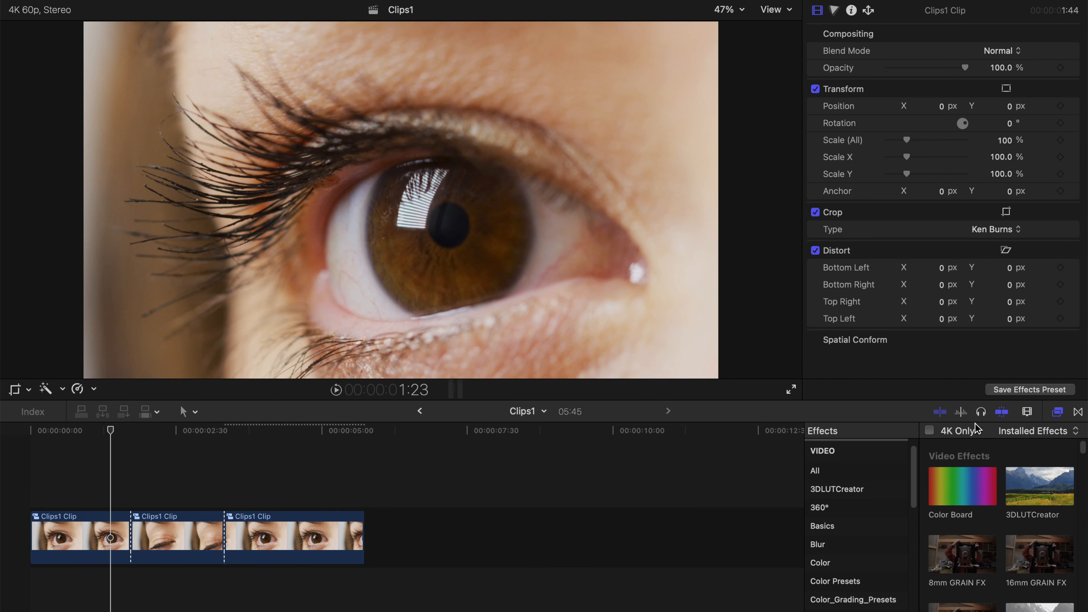
{"action": "scroll", "coordinate": [859, 470], "scroll_direction": "up", "scroll_amount": 1}
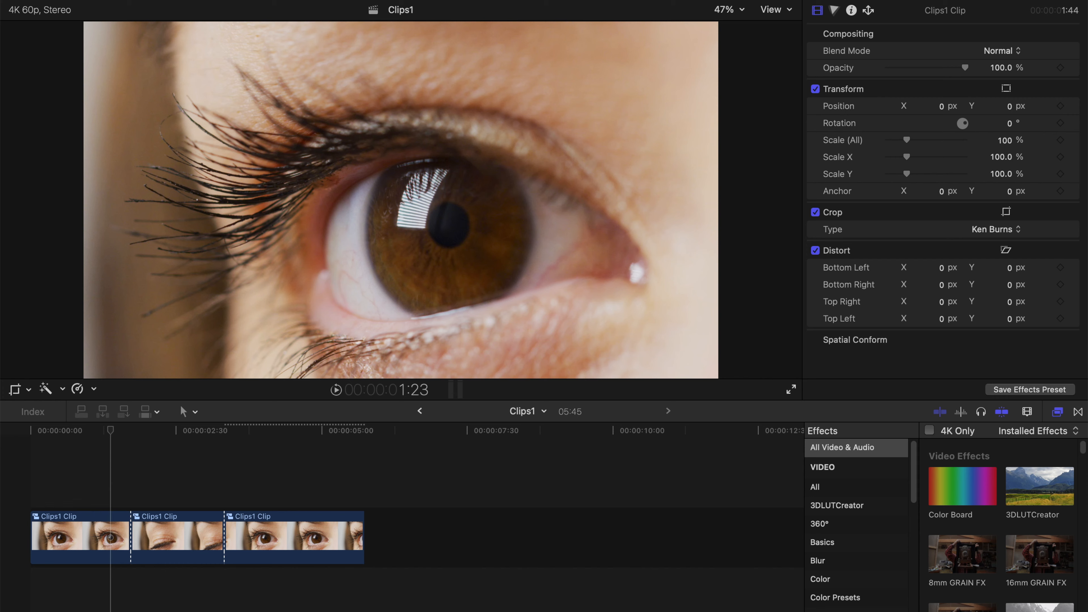
{"action": "scroll", "coordinate": [1003, 532], "scroll_direction": "down", "scroll_amount": 10}
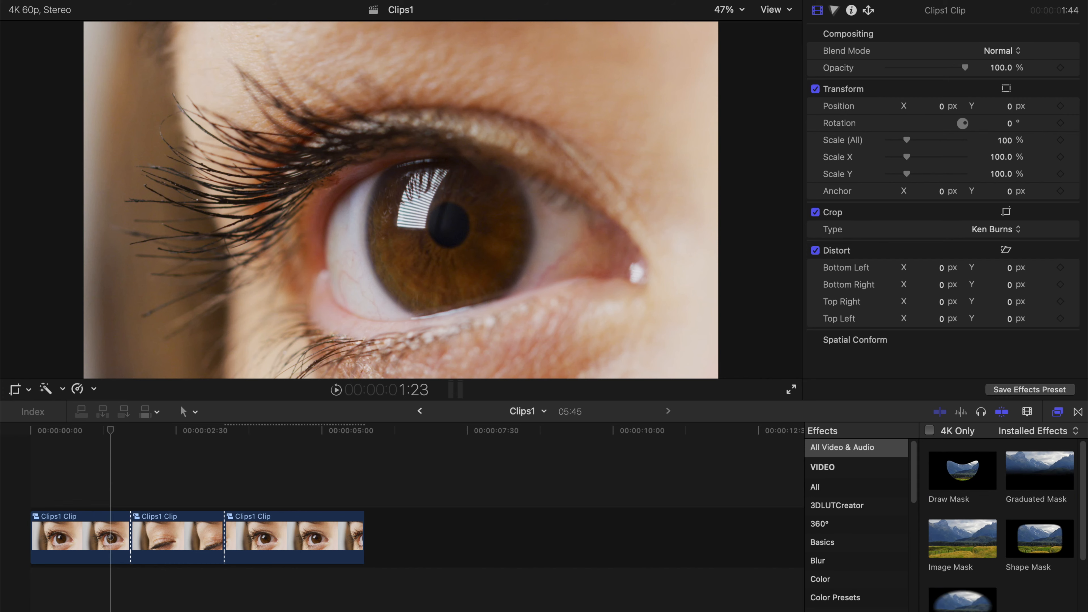
{"action": "mouse_move", "coordinate": [961, 470]}
{"action": "left_mouse_down"}
{"action": "mouse_move", "coordinate": [594, 441]}
{"action": "mouse_move", "coordinate": [189, 449]}
{"action": "mouse_move", "coordinate": [110, 529]}
{"action": "left_mouse_up"}
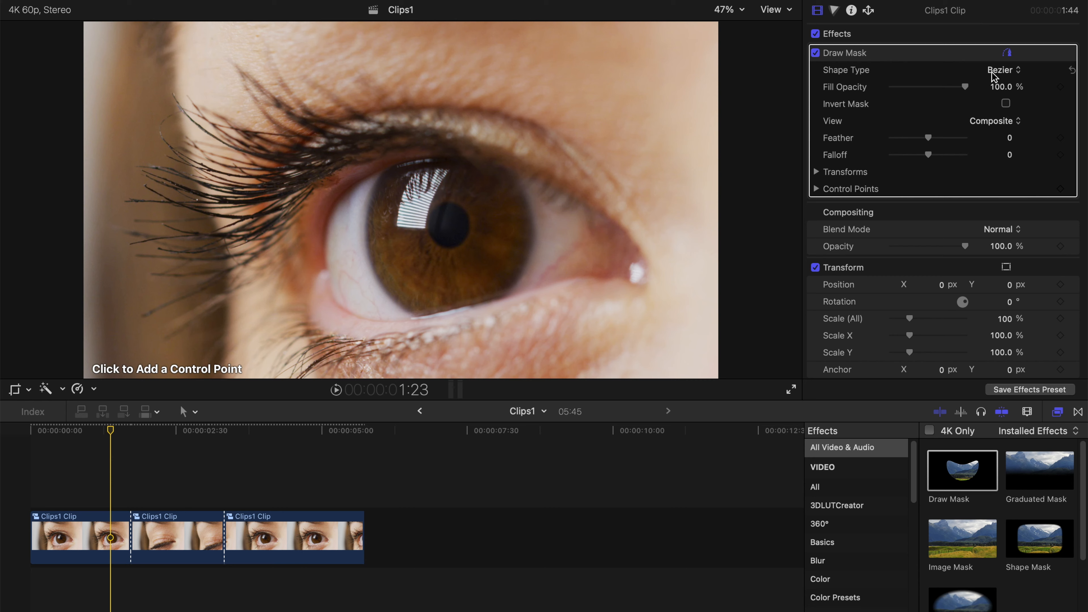
{"action": "left_click", "coordinate": [993, 77]}
{"action": "left_click", "coordinate": [961, 92]}
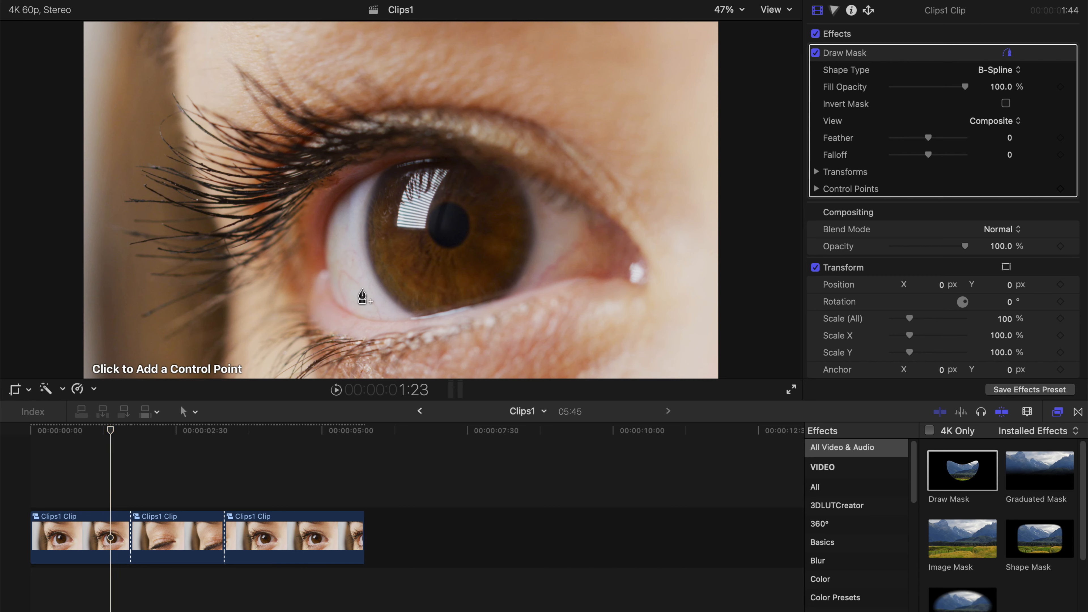
Step: Outline the iris with mask control points and invert the mask with a feather of 41
{"action": "left_click", "coordinate": [415, 316]}
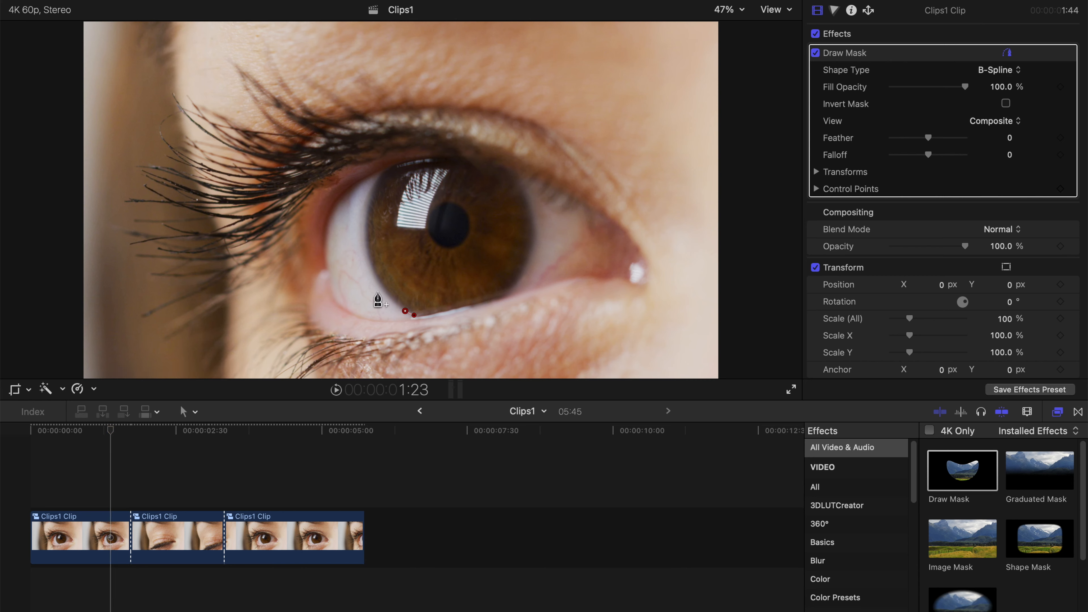
{"action": "left_click", "coordinate": [378, 279]}
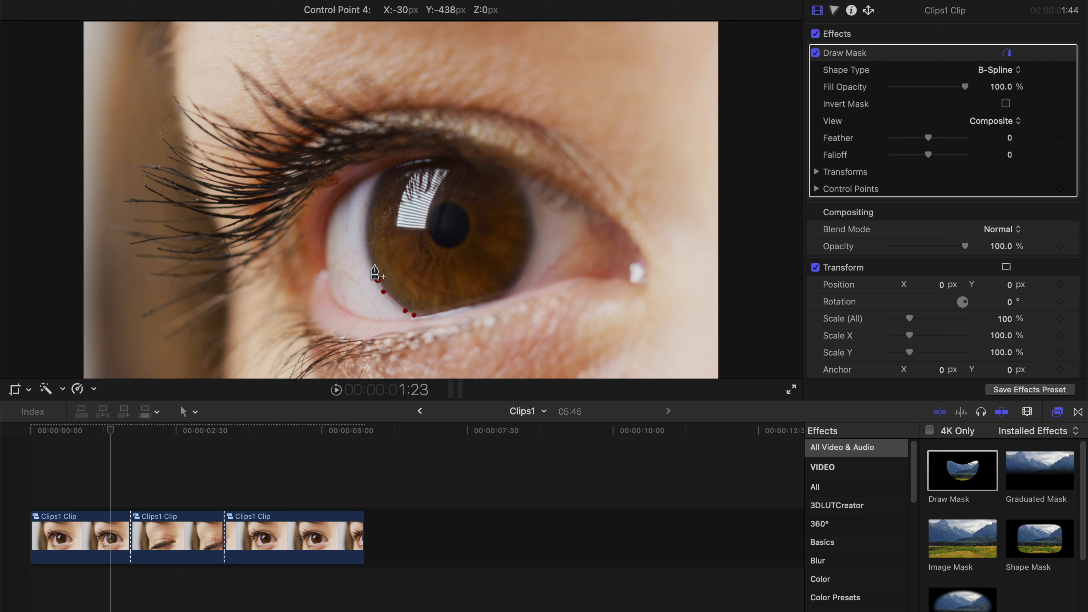
{"action": "left_click", "coordinate": [365, 255]}
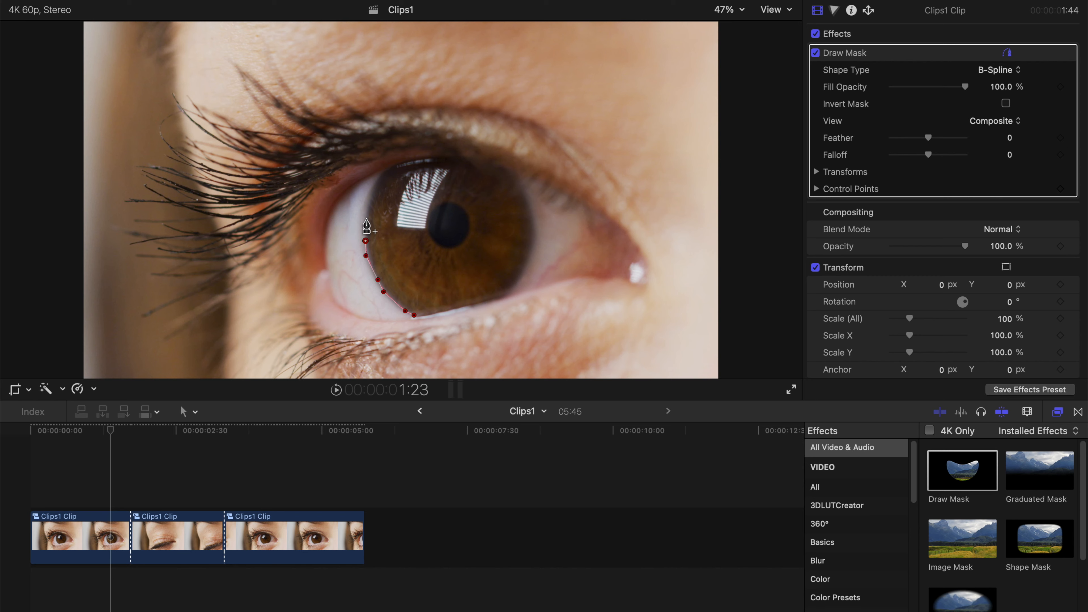
{"action": "left_click", "coordinate": [371, 196]}
{"action": "left_click", "coordinate": [378, 179]}
{"action": "left_click", "coordinate": [429, 160]}
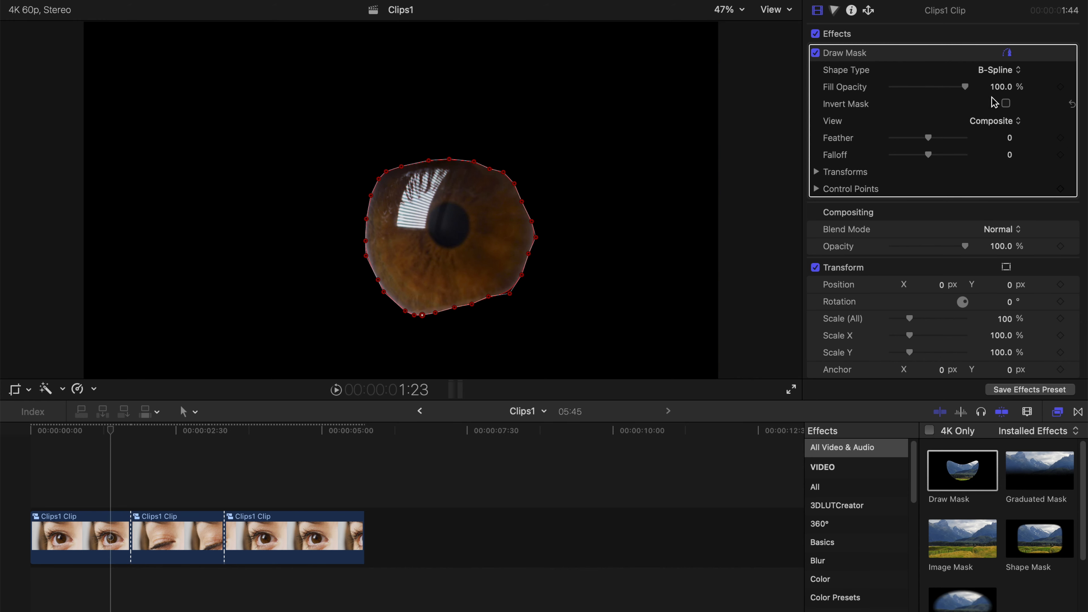
{"action": "left_click", "coordinate": [1005, 104]}
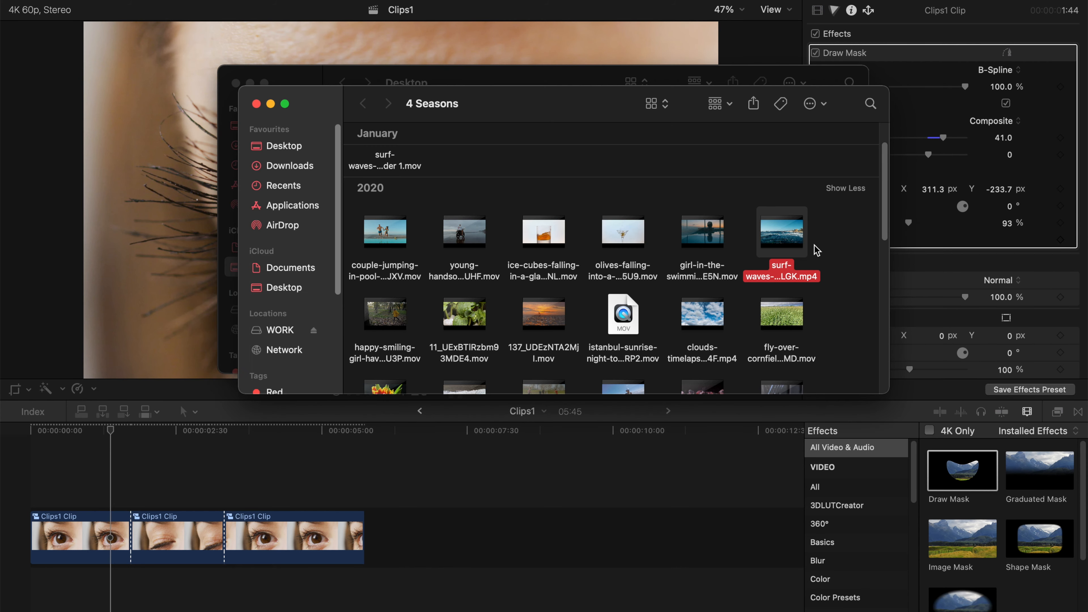
Step: Place the surf-waves clip beneath the first eye clip and the couple-jumping clip, sped up to 654%, beneath the following eye clips
{"action": "left_click_drag", "start_coordinate": [801, 246], "coordinate": [26, 593]}
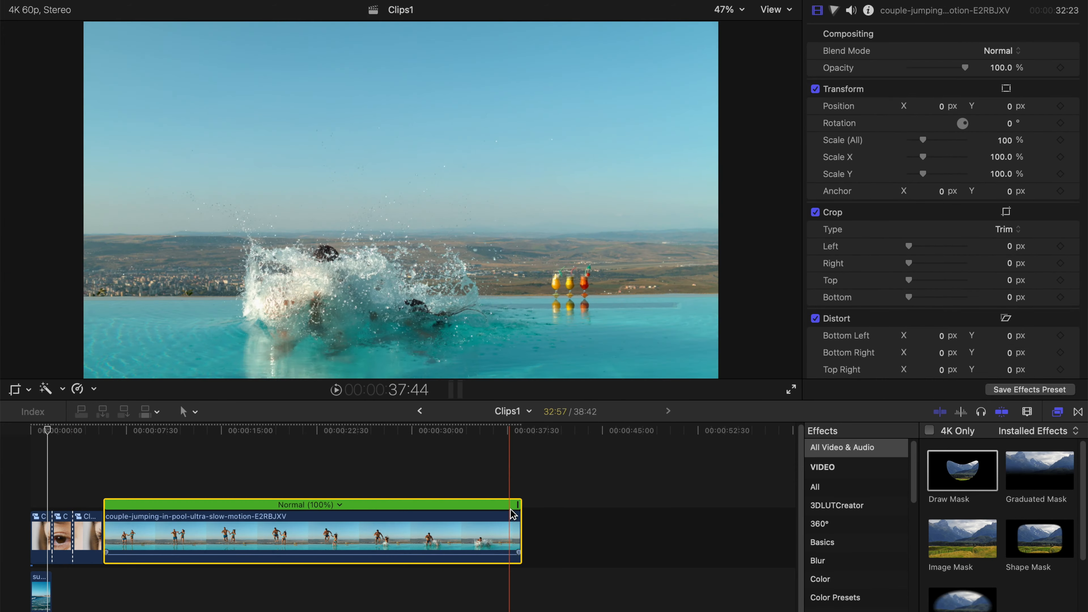
{"action": "left_click_drag", "start_coordinate": [522, 512], "coordinate": [113, 587]}
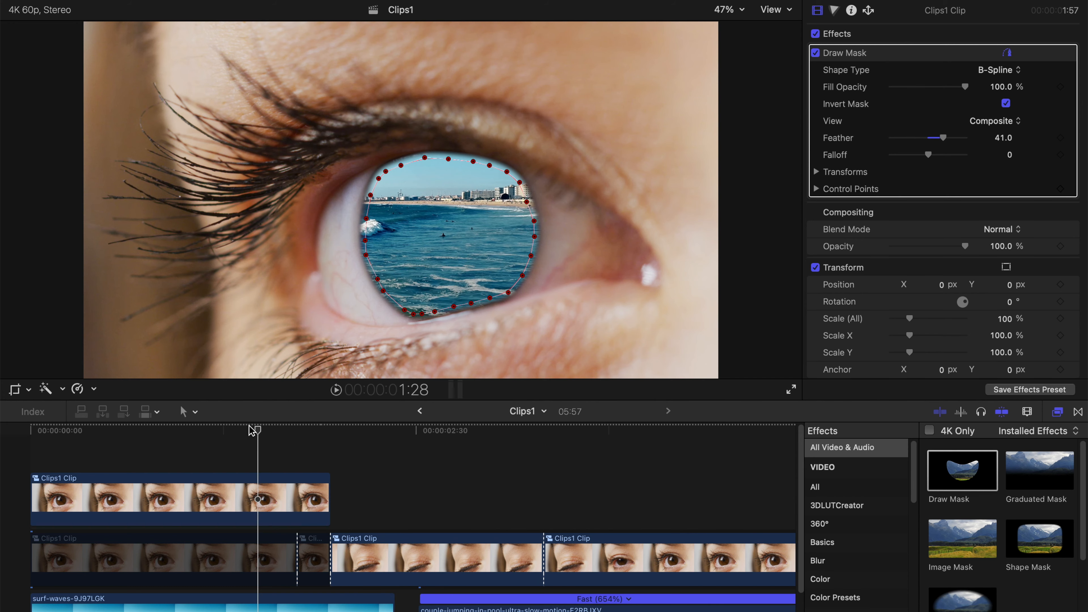
Step: Paste only the Draw Mask effect from the first eye clip onto the blink clip, with keyframe timing set to Stretch to Fit
{"action": "left_click", "coordinate": [270, 501]}
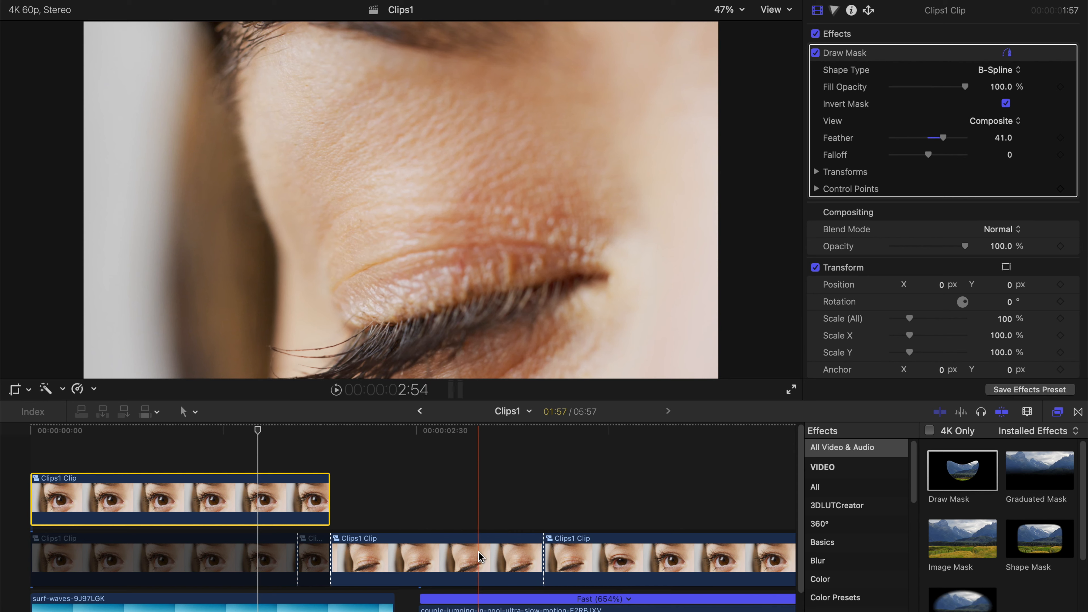
{"action": "left_click", "coordinate": [477, 551]}
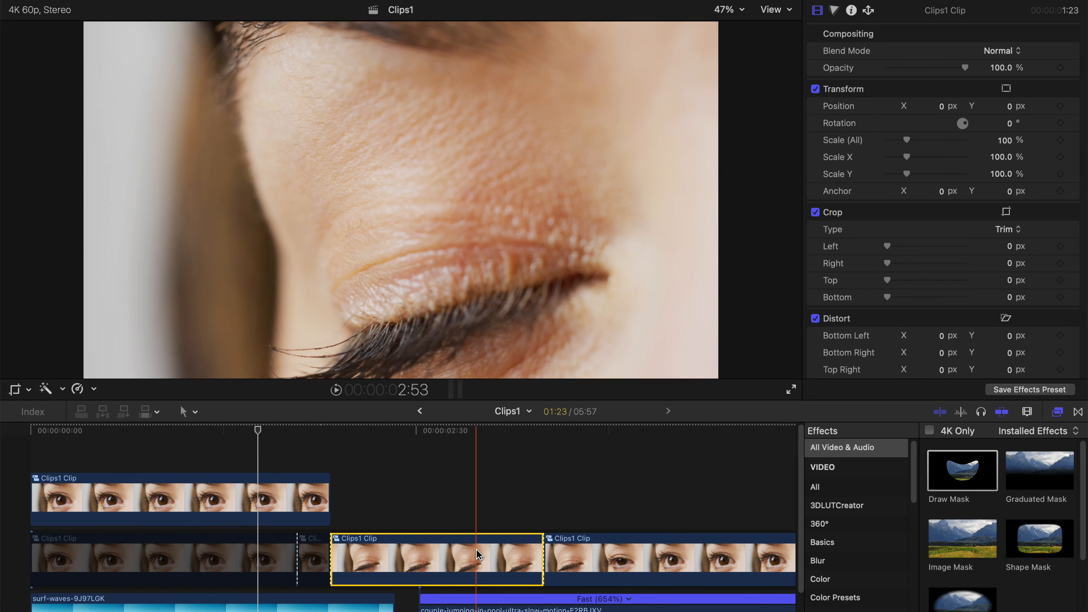
{"action": "key", "text": "super+shift+v"}
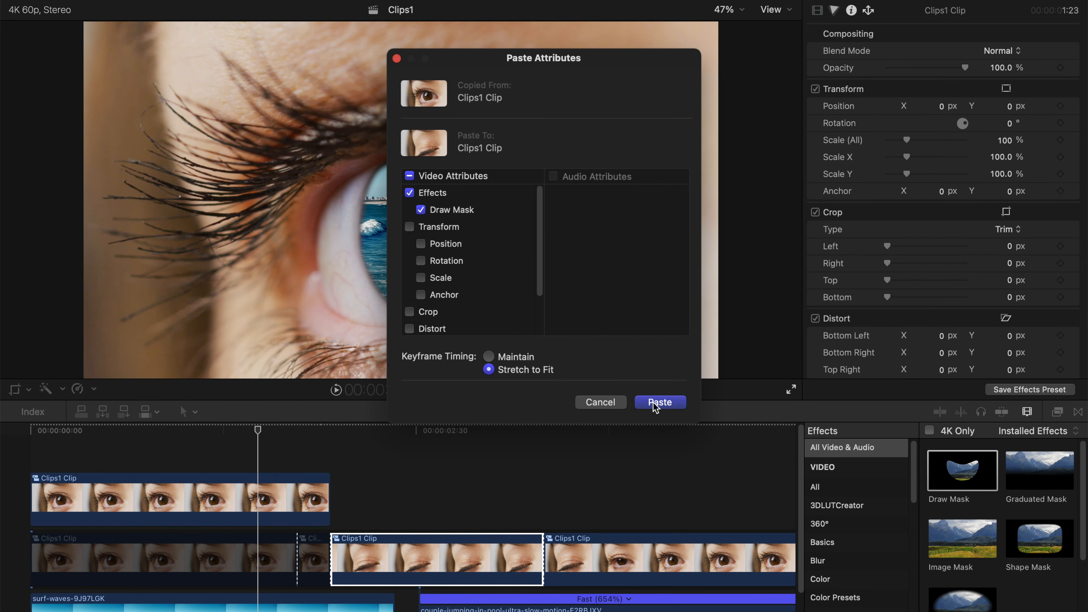
{"action": "left_click", "coordinate": [653, 402]}
Step: Keyframe the blink clip's mask Fill Opacity at 100% at 1:57 and 0% at 2:00, and play back the transition
{"action": "left_click", "coordinate": [342, 428]}
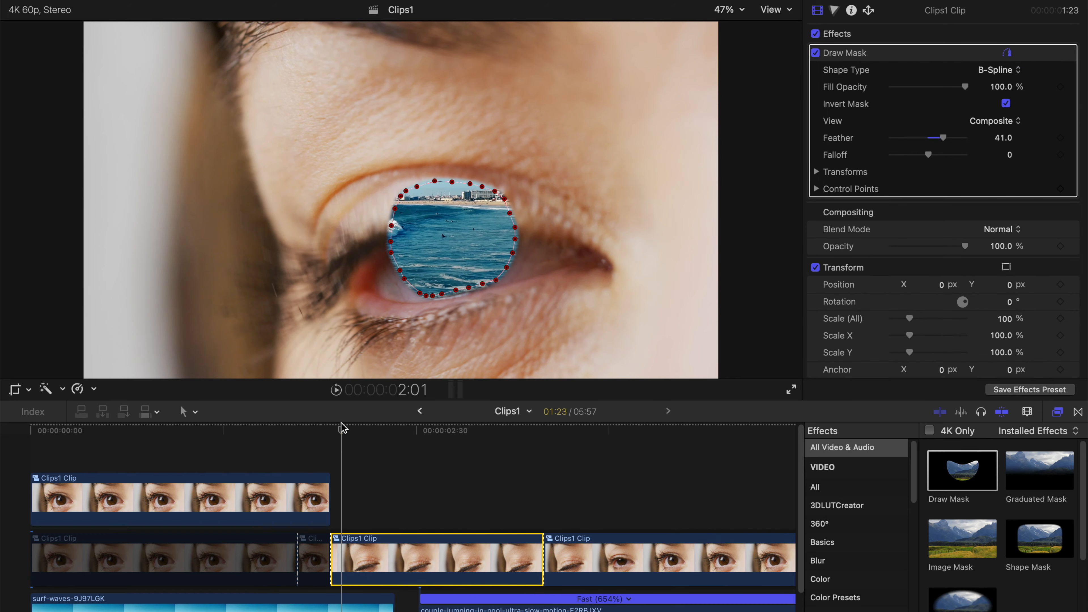
{"action": "mouse_move", "coordinate": [342, 428]}
{"action": "left_mouse_down"}
{"action": "mouse_move", "coordinate": [364, 428]}
{"action": "mouse_move", "coordinate": [332, 428]}
{"action": "mouse_move", "coordinate": [372, 428]}
{"action": "mouse_move", "coordinate": [335, 422]}
{"action": "left_mouse_up"}
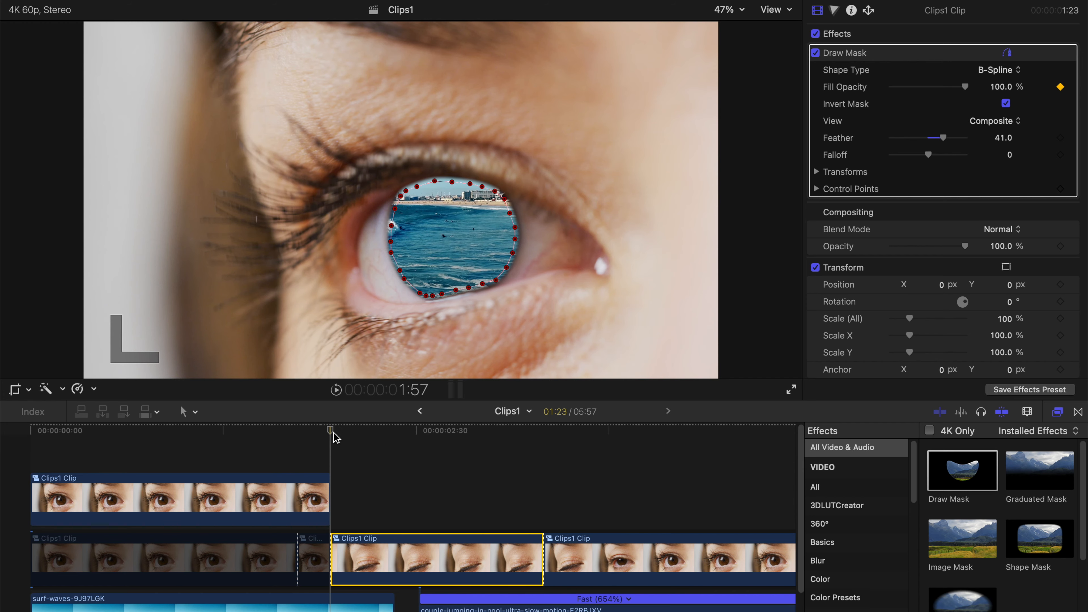
{"action": "mouse_move", "coordinate": [330, 430]}
{"action": "left_mouse_down"}
{"action": "mouse_move", "coordinate": [359, 433]}
{"action": "mouse_move", "coordinate": [340, 435]}
{"action": "left_mouse_up"}
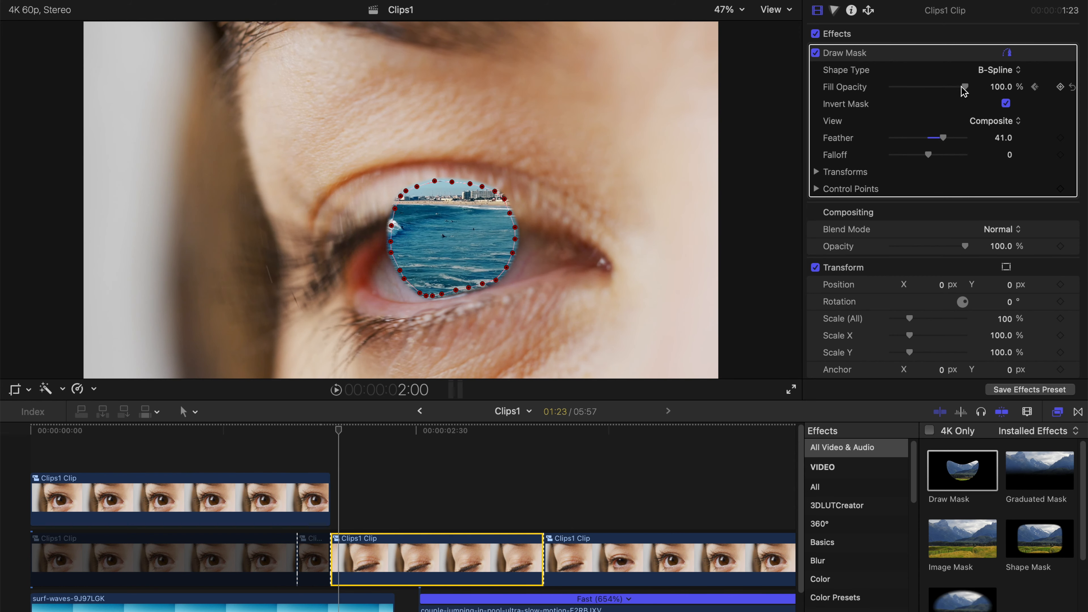
{"action": "left_click_drag", "start_coordinate": [963, 88], "coordinate": [634, 84]}
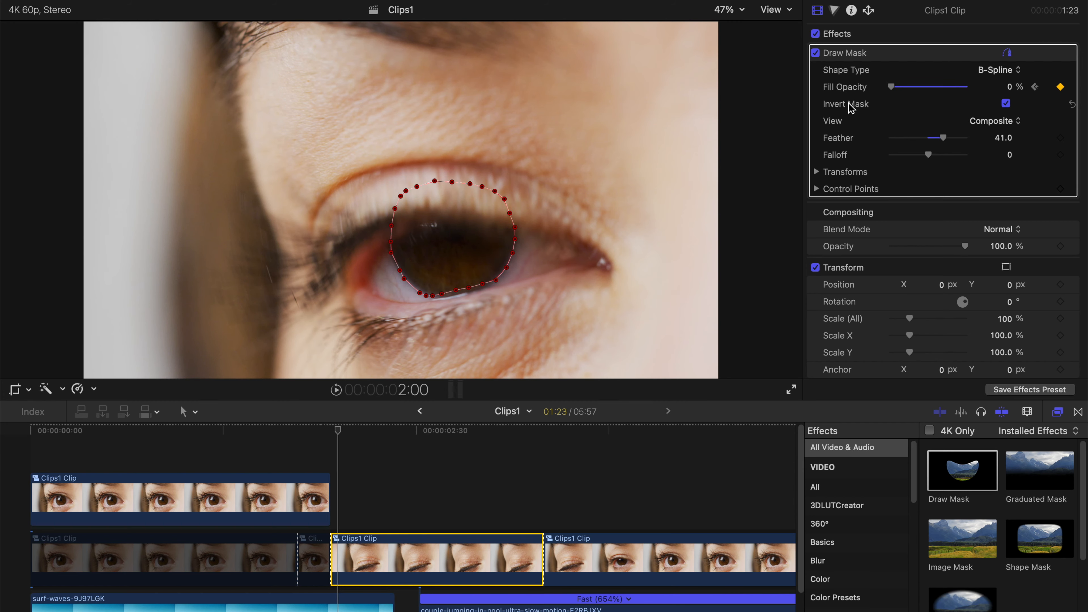
{"action": "left_click", "coordinate": [322, 430]}
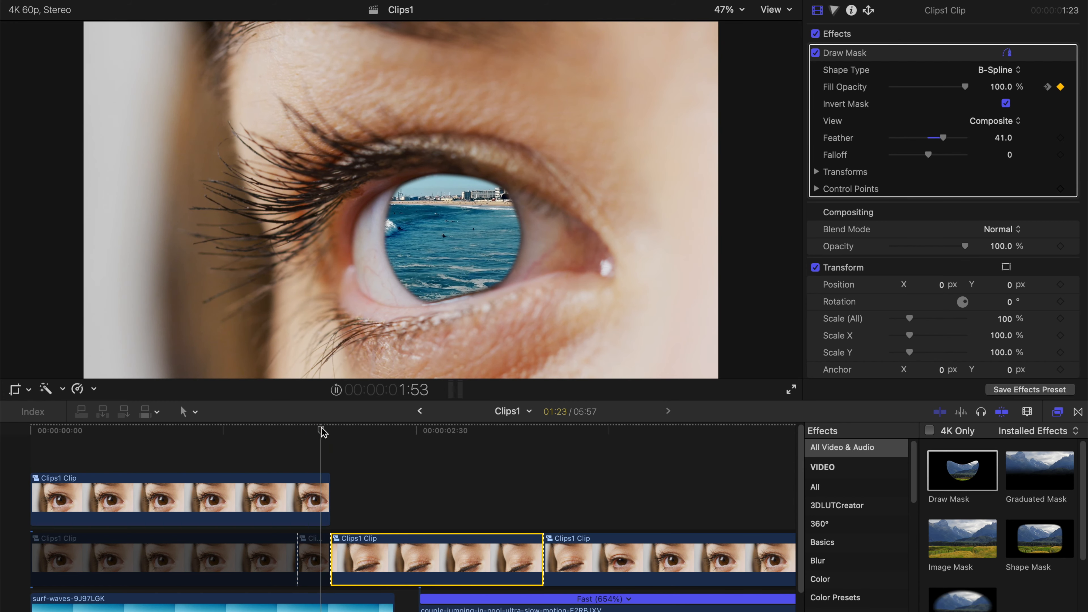
{"action": "left_click", "coordinate": [320, 429]}
{"action": "key", "text": "space"}
{"action": "left_click", "coordinate": [321, 428]}
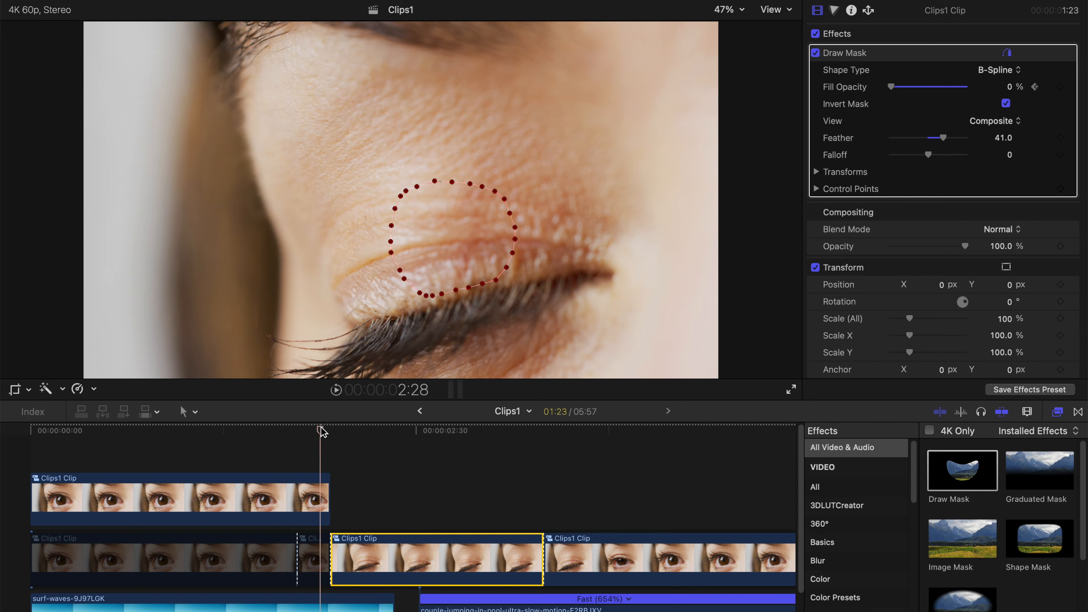
Step: Show the blink clip's video animation, move the second Draw Mask keyframe to about 2:03, and play back the blink
{"action": "right_click", "coordinate": [376, 557]}
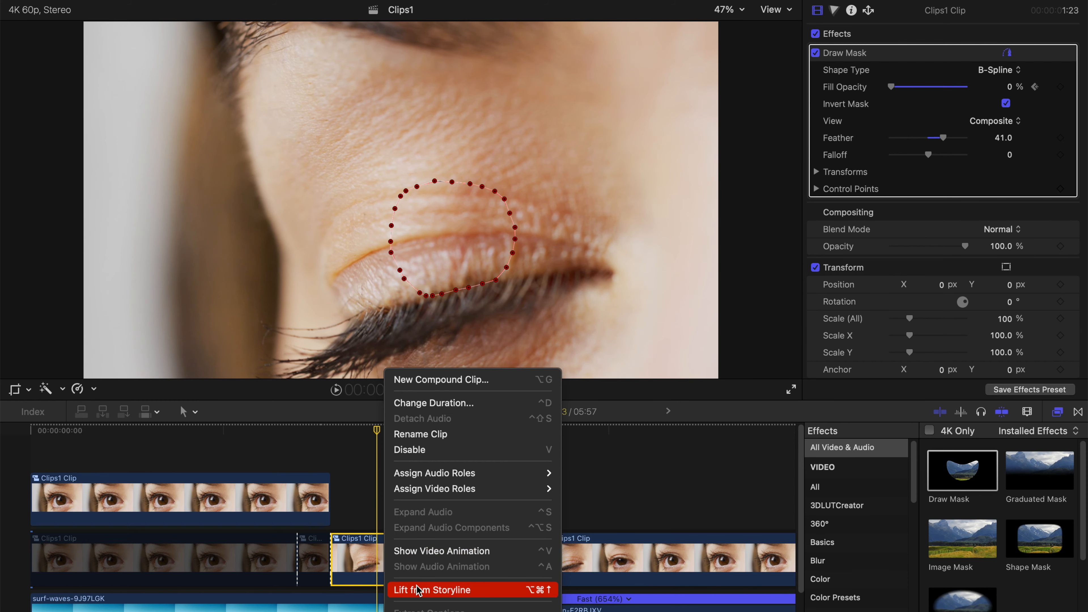
{"action": "left_click", "coordinate": [433, 551]}
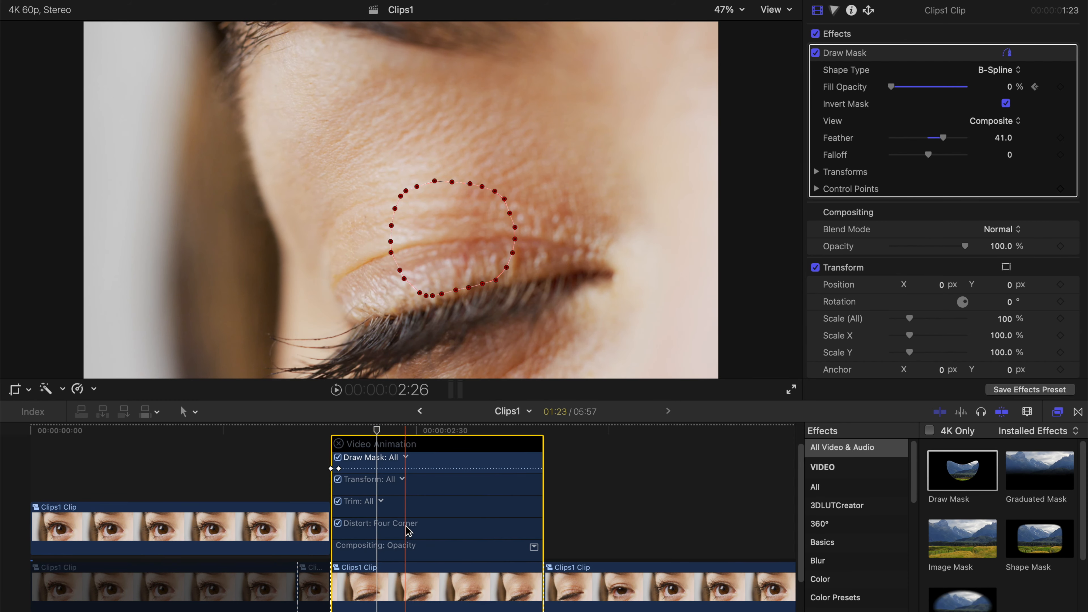
{"action": "key", "text": "super+="}
{"action": "key", "text": "super+="}
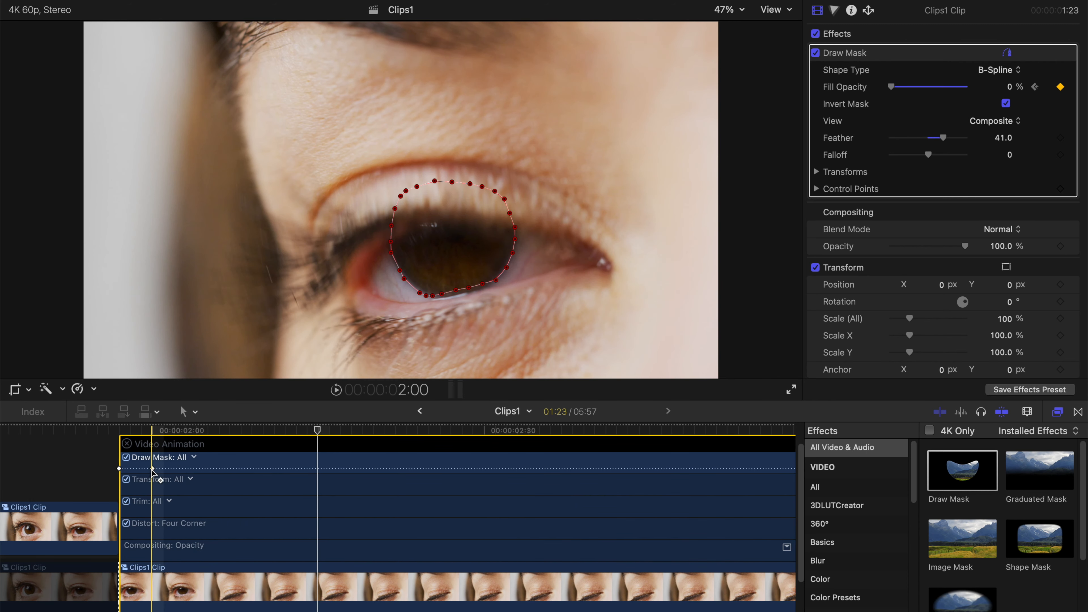
{"action": "left_click_drag", "start_coordinate": [153, 468], "coordinate": [196, 472]}
{"action": "left_click", "coordinate": [175, 437]}
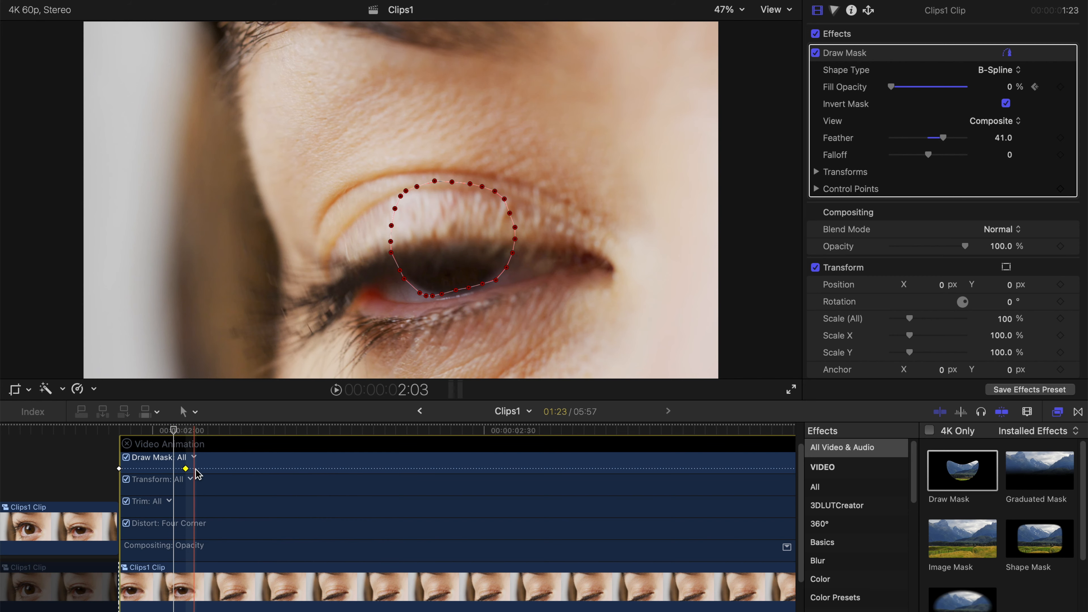
{"action": "left_click", "coordinate": [117, 433]}
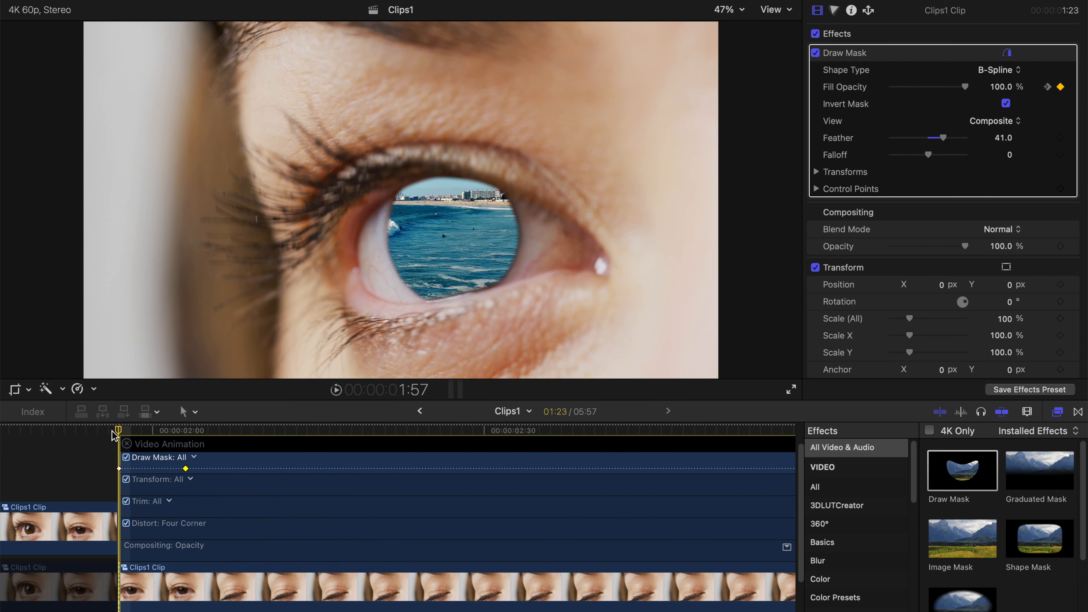
{"action": "key", "text": "space"}
{"action": "left_click", "coordinate": [112, 431]}
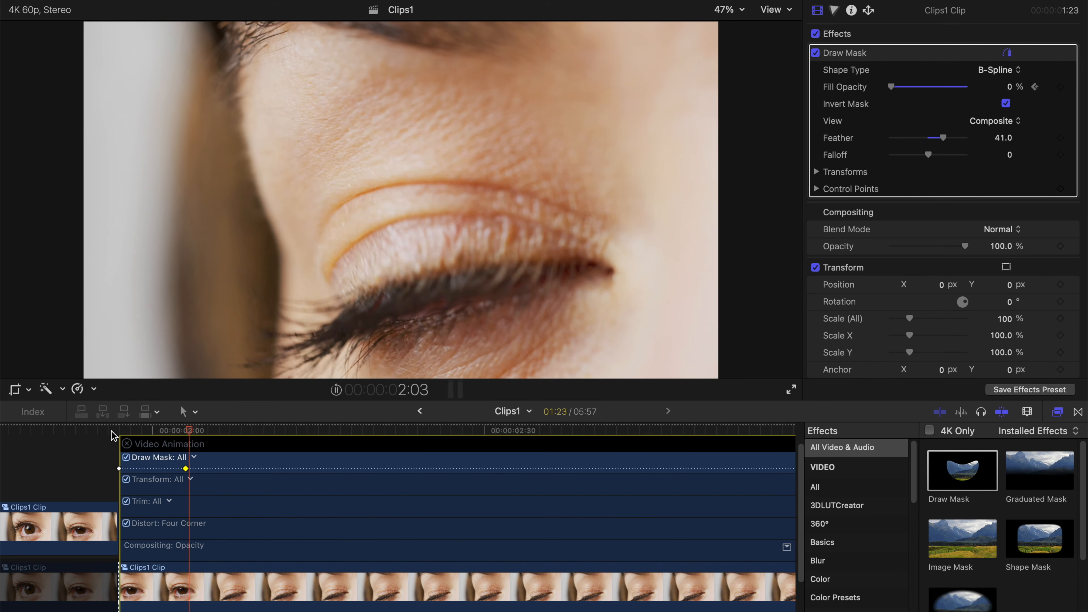
{"action": "mouse_move", "coordinate": [111, 431]}
{"action": "left_mouse_down"}
{"action": "mouse_move", "coordinate": [179, 431]}
{"action": "mouse_move", "coordinate": [127, 439]}
{"action": "left_mouse_up"}
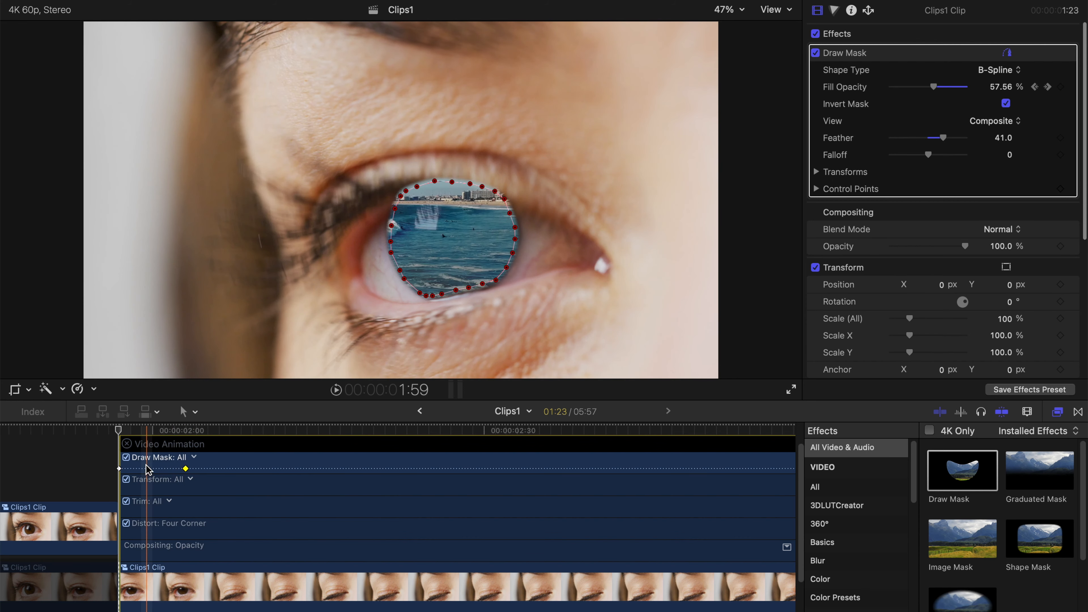
Step: Refine the blink clip's mask at 1:57 by lowering its upper control points, with Fill Opacity at 91.32% and Falloff at 100
{"action": "left_click", "coordinate": [119, 469]}
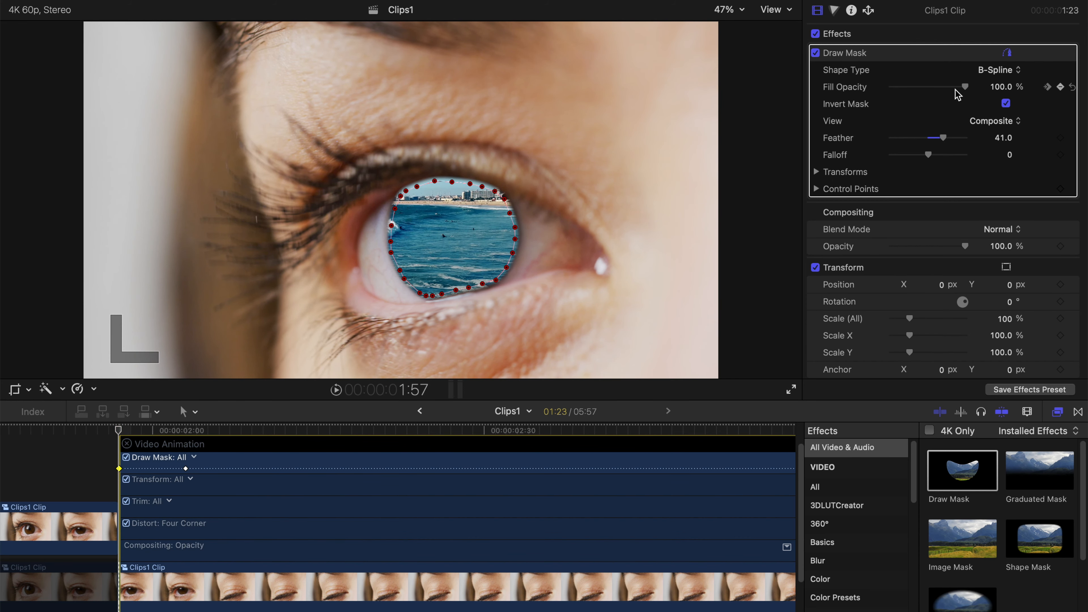
{"action": "mouse_move", "coordinate": [966, 89]}
{"action": "left_mouse_down"}
{"action": "mouse_move", "coordinate": [937, 87]}
{"action": "mouse_move", "coordinate": [960, 88]}
{"action": "left_mouse_up"}
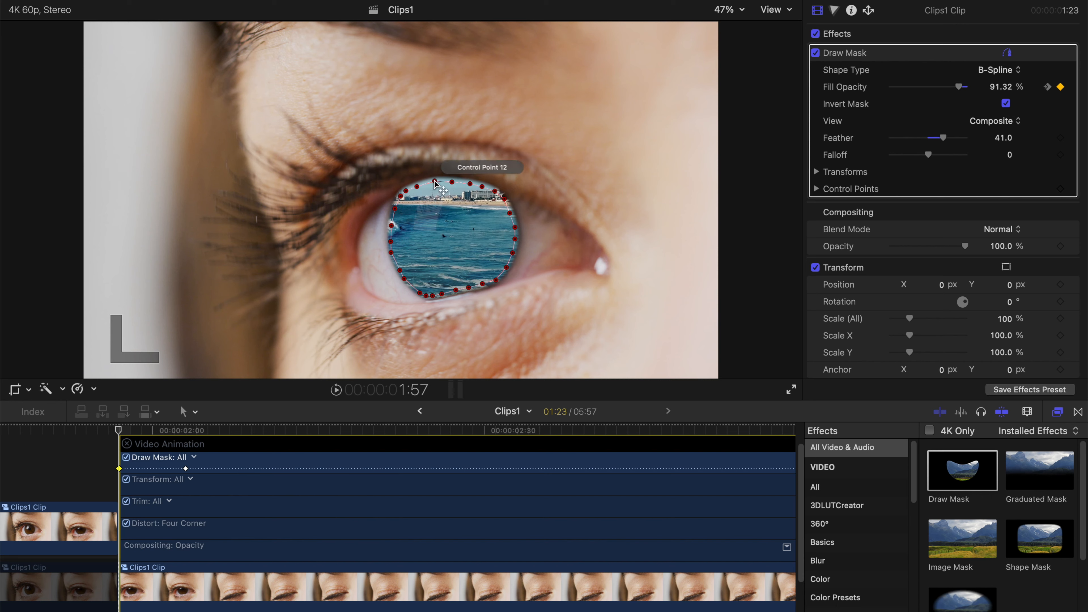
{"action": "left_click_drag", "start_coordinate": [435, 181], "coordinate": [482, 189]}
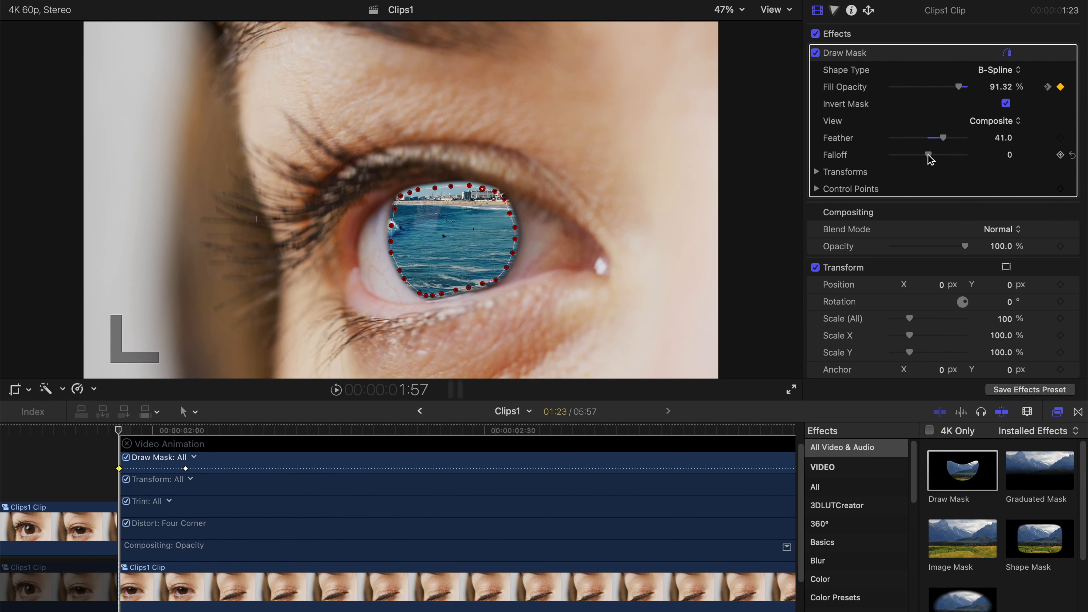
{"action": "left_click_drag", "start_coordinate": [941, 158], "coordinate": [970, 159]}
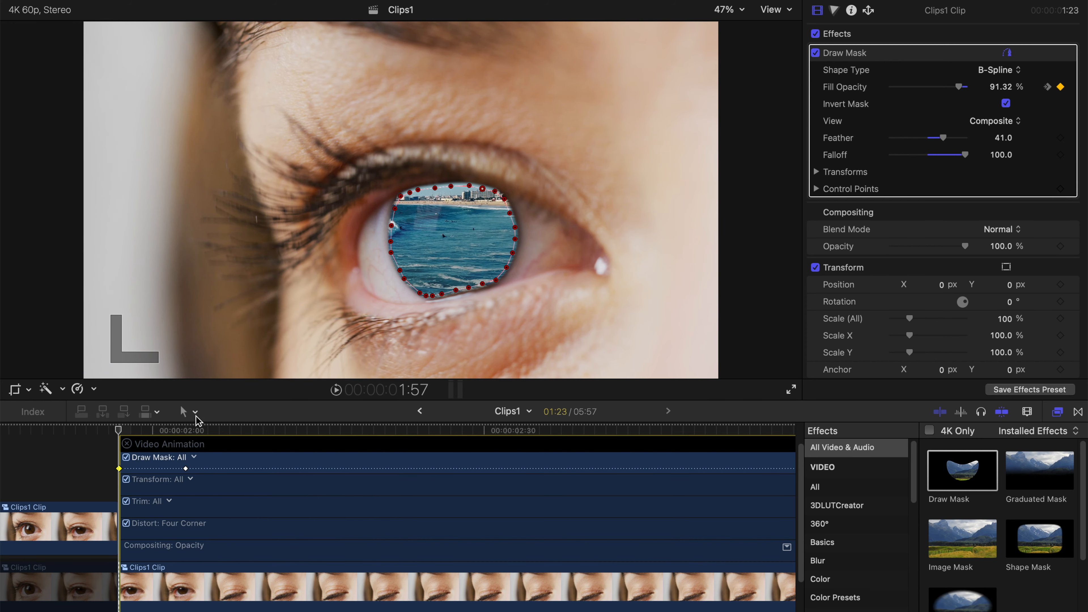
Step: Move the second Draw Mask keyframe to about 2:05 and play back the mask's fade as the eye closes
{"action": "key", "text": "space"}
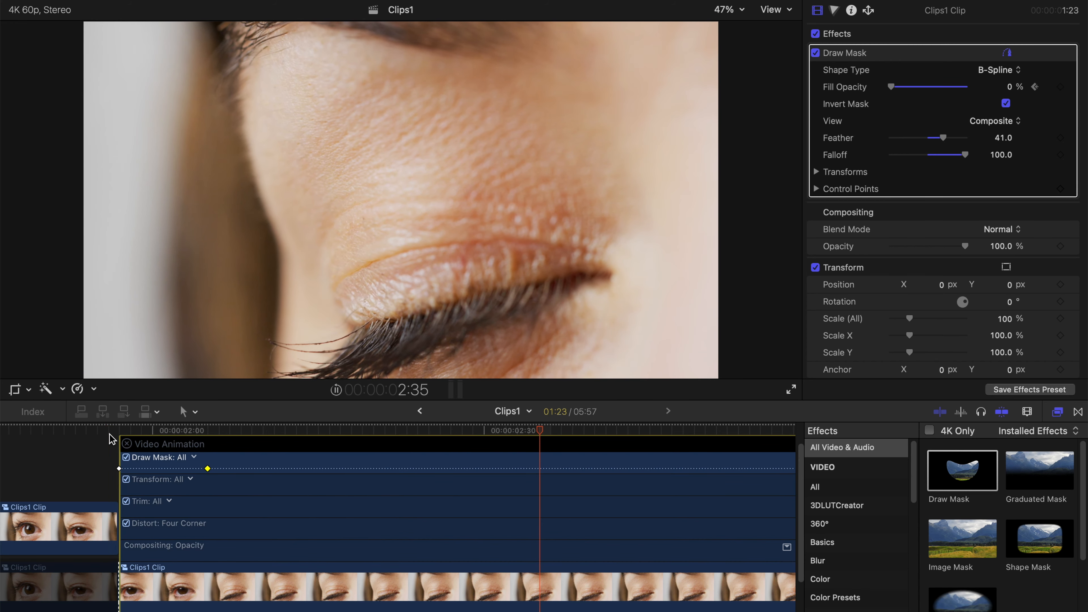
{"action": "key", "text": "space"}
{"action": "key", "text": "space"}
{"action": "key", "text": "space"}
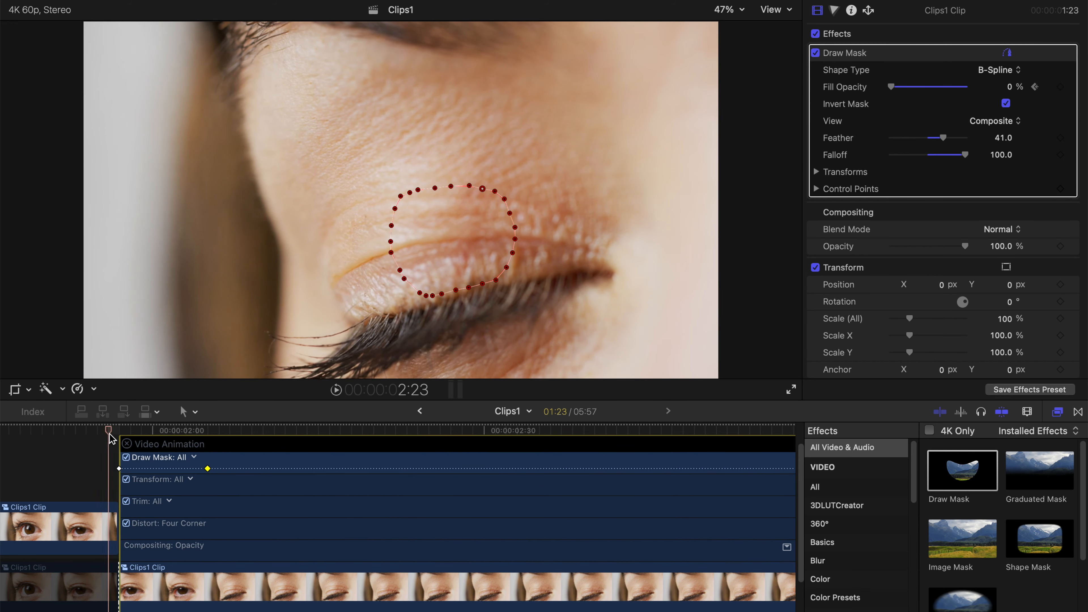
{"action": "key", "text": "space"}
{"action": "key", "text": "space"}
{"action": "key", "text": "super+minus"}
{"action": "key", "text": "super+minus"}
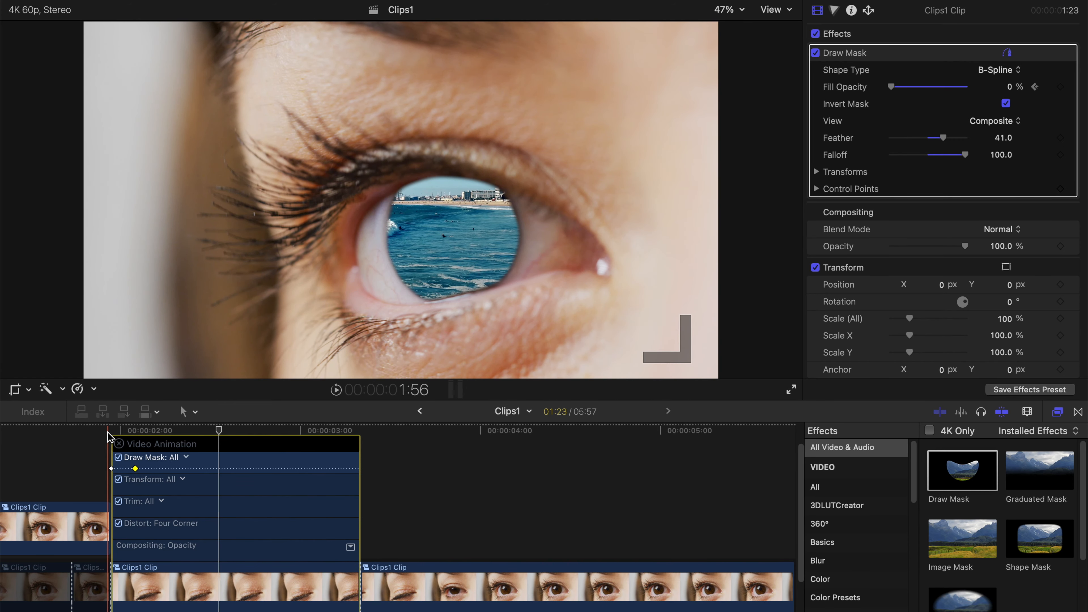
Step: Keyframe the first eye clip's Draw Mask Fill Opacity at 100% at 0:00 and 0:49, and add another keyframe at the clip's end
{"action": "scroll", "coordinate": [108, 432], "scroll_direction": "left", "scroll_amount": 6}
{"action": "scroll", "coordinate": [108, 432], "scroll_direction": "down", "scroll_amount": 2}
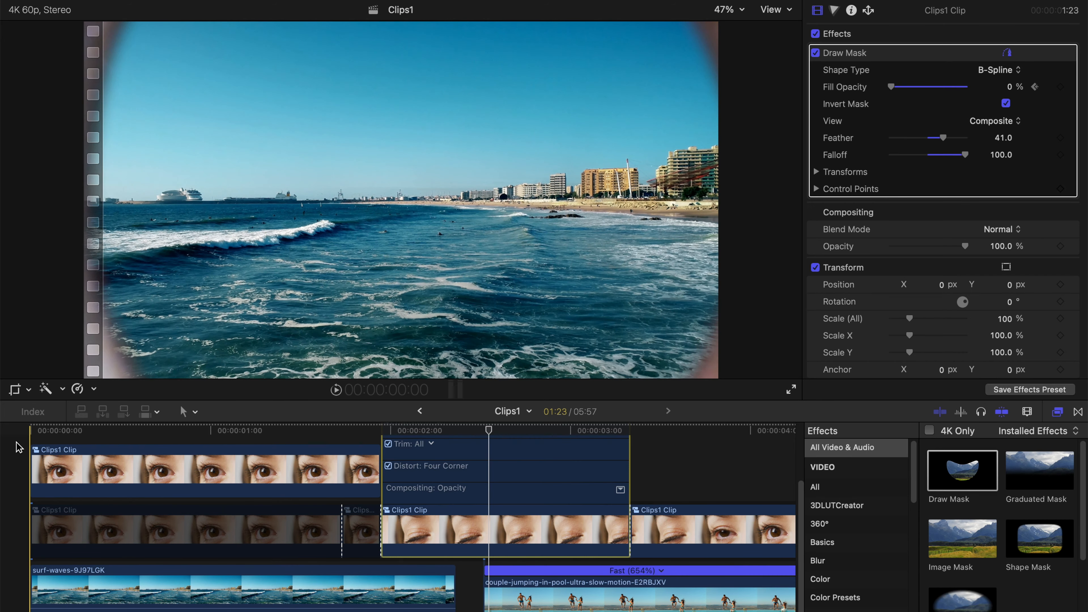
{"action": "left_click", "coordinate": [51, 462]}
{"action": "left_click", "coordinate": [229, 282]}
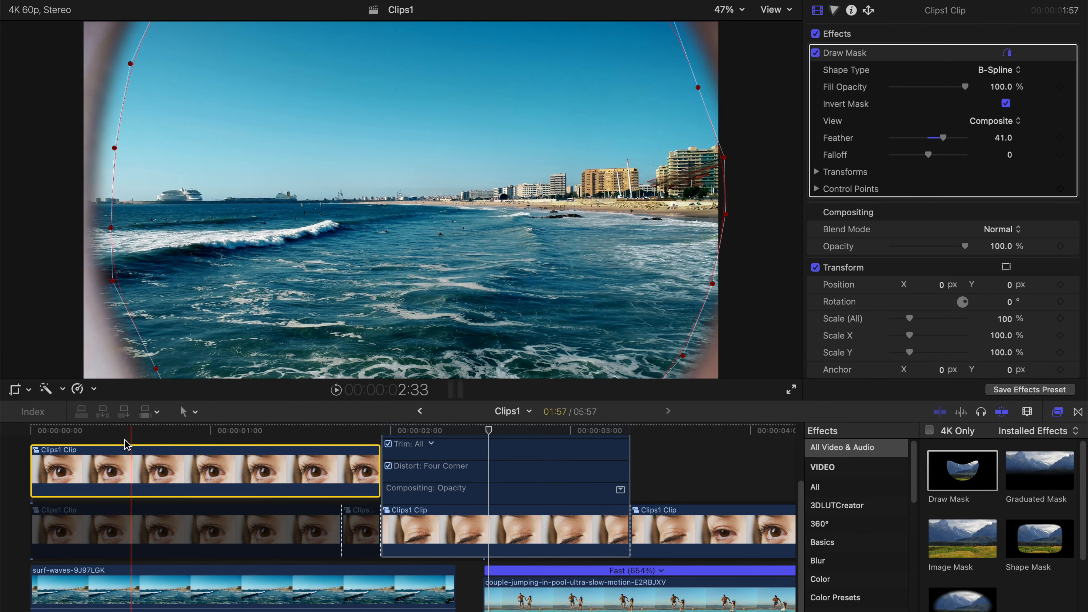
{"action": "scroll", "coordinate": [86, 441], "scroll_direction": "up", "scroll_amount": 2}
{"action": "left_click", "coordinate": [31, 430]}
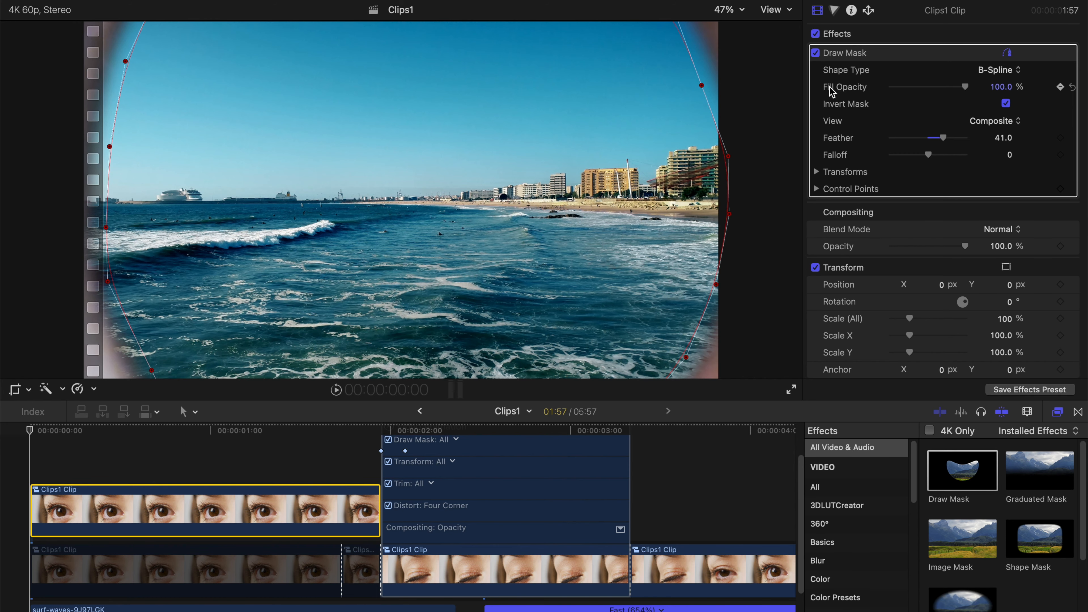
{"action": "left_click_drag", "start_coordinate": [137, 430], "coordinate": [180, 451]}
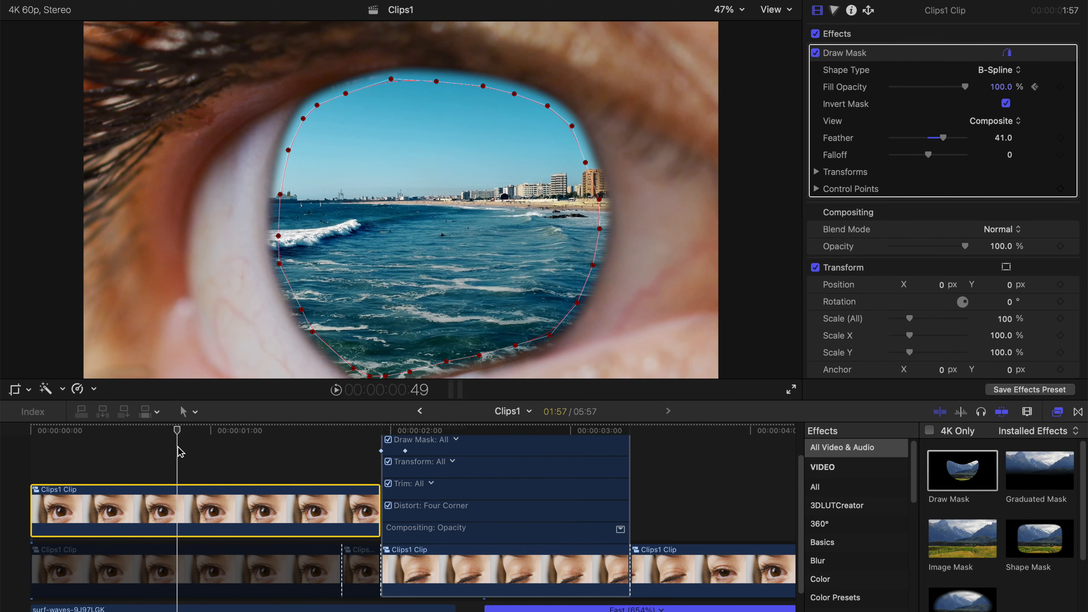
{"action": "left_click", "coordinate": [1060, 87]}
{"action": "left_click_drag", "start_coordinate": [180, 431], "coordinate": [379, 430]}
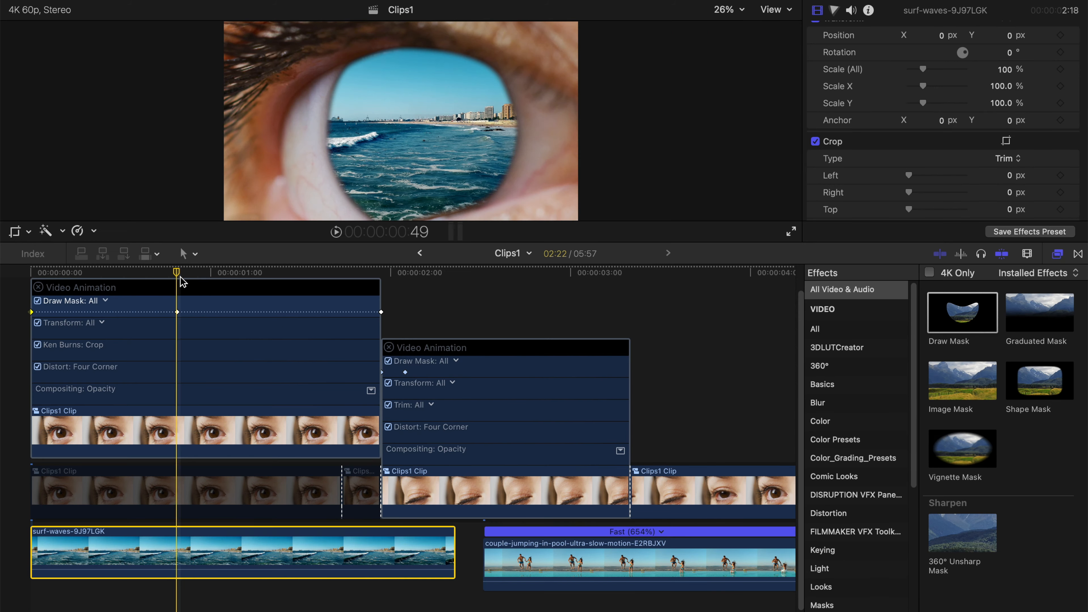
Step: Keyframe the surf-waves clip's Opacity at 100% at 0:49 and at 2:00
{"action": "left_click", "coordinate": [178, 312]}
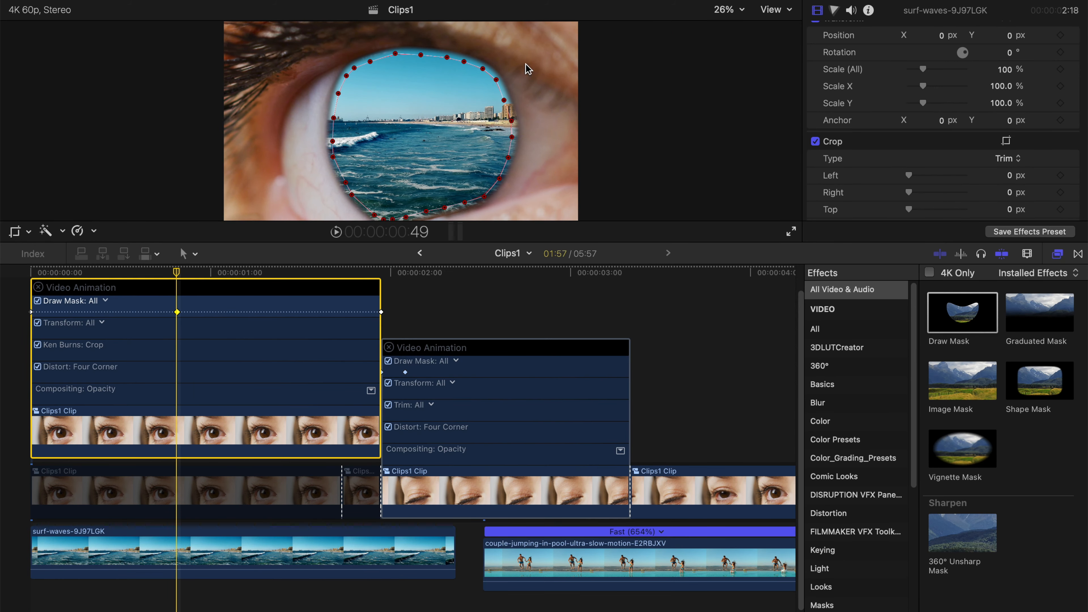
{"action": "left_click", "coordinate": [192, 548]}
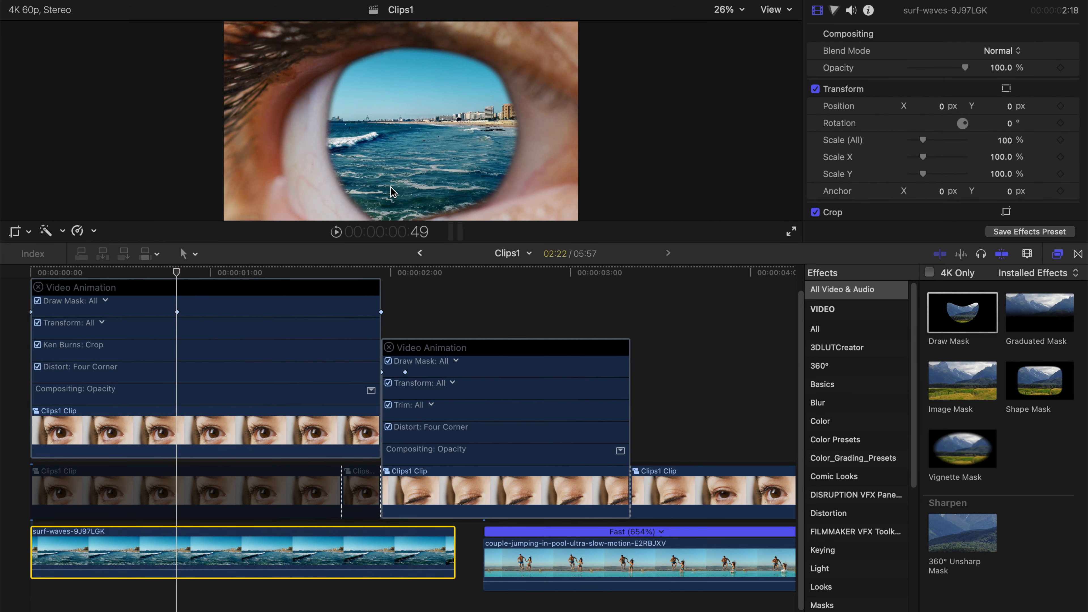
{"action": "scroll", "coordinate": [988, 172], "scroll_direction": "down", "scroll_amount": 1}
{"action": "scroll", "coordinate": [988, 172], "scroll_direction": "up", "scroll_amount": 1}
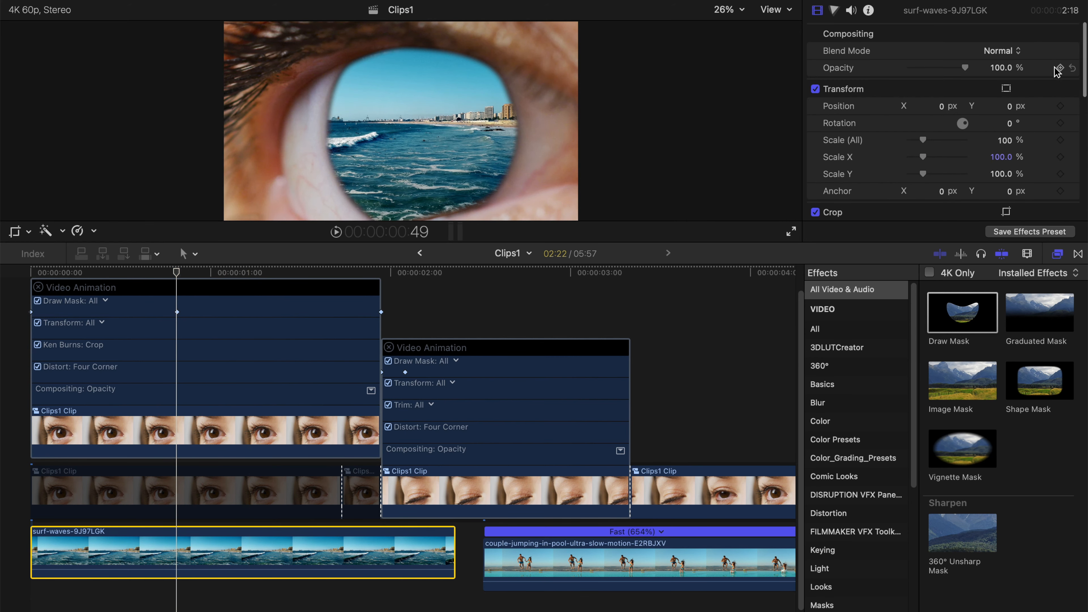
{"action": "left_click_drag", "start_coordinate": [325, 273], "coordinate": [392, 288]}
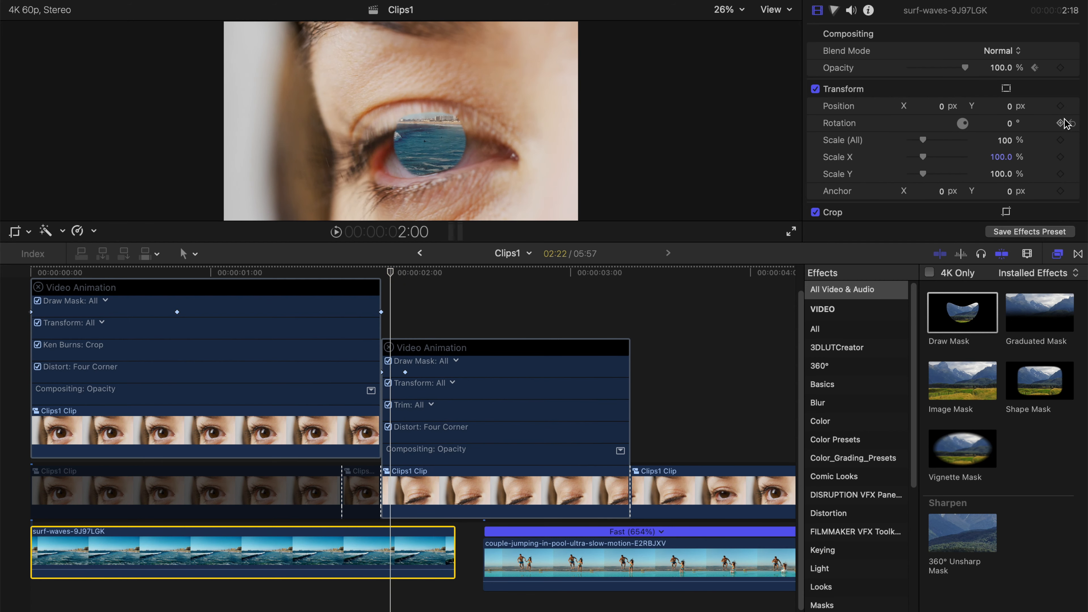
{"action": "left_click", "coordinate": [1058, 68]}
Step: Hide the first eye clip's video animation and show the surf-waves clip's video animation with its audio animation hidden
{"action": "key", "text": "ctrl+a"}
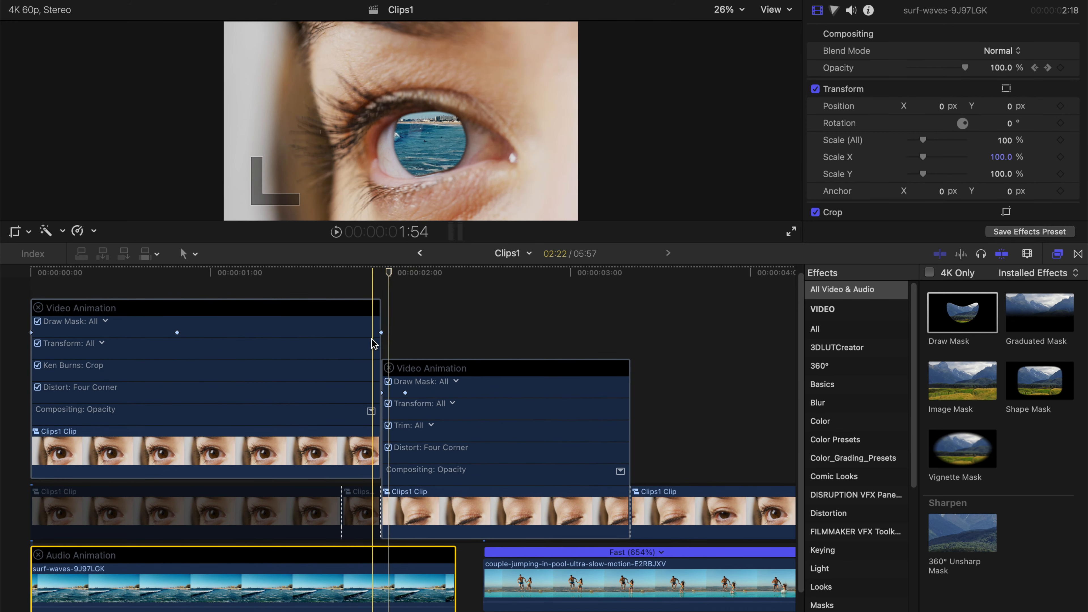
{"action": "left_click", "coordinate": [38, 308]}
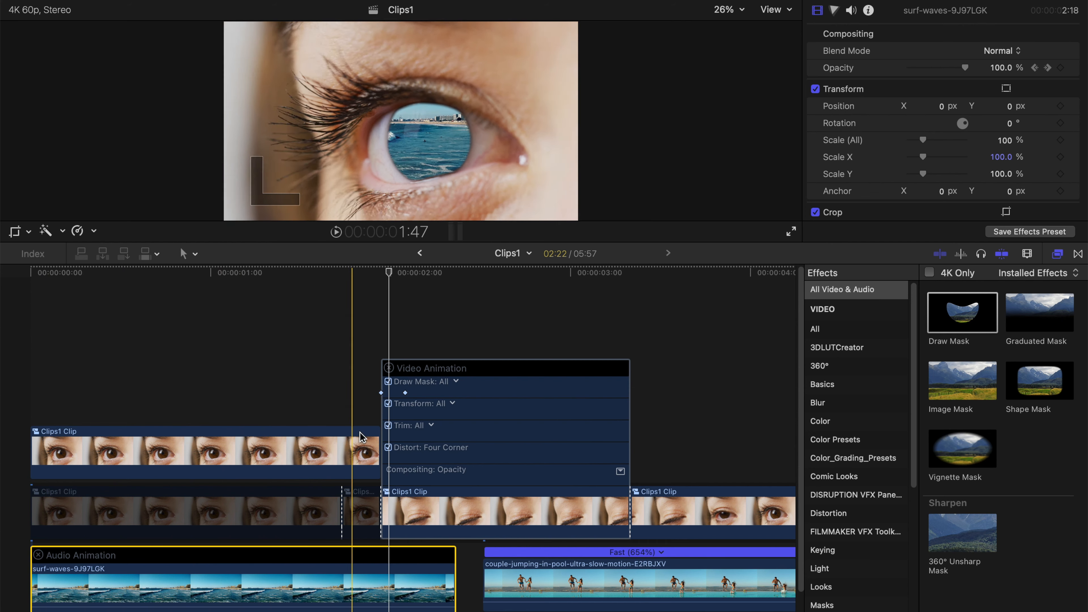
{"action": "right_click", "coordinate": [348, 595]}
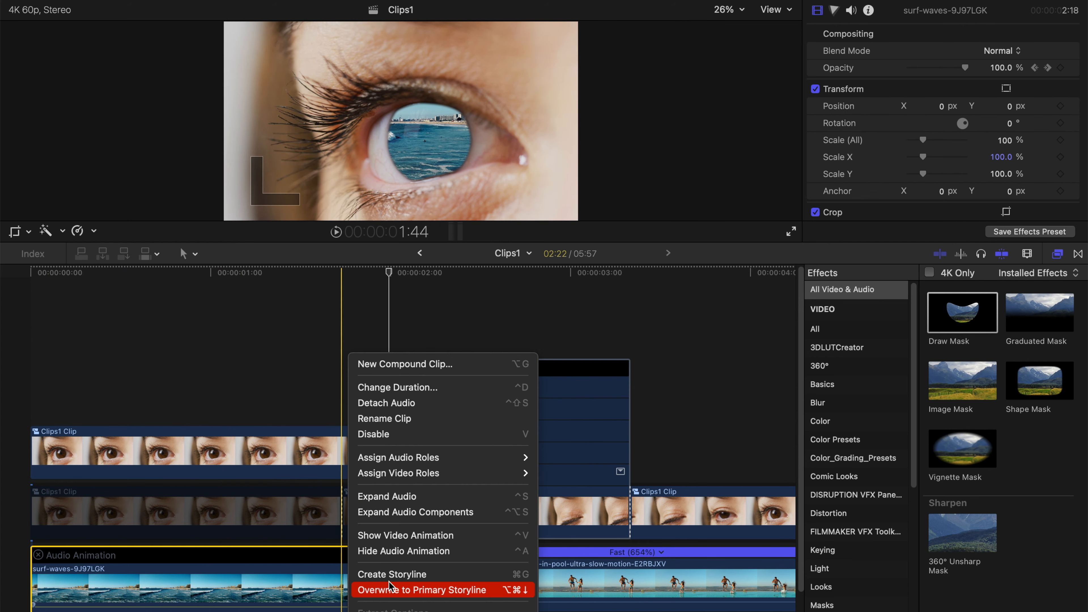
{"action": "left_click", "coordinate": [410, 555]}
{"action": "right_click", "coordinate": [410, 558]}
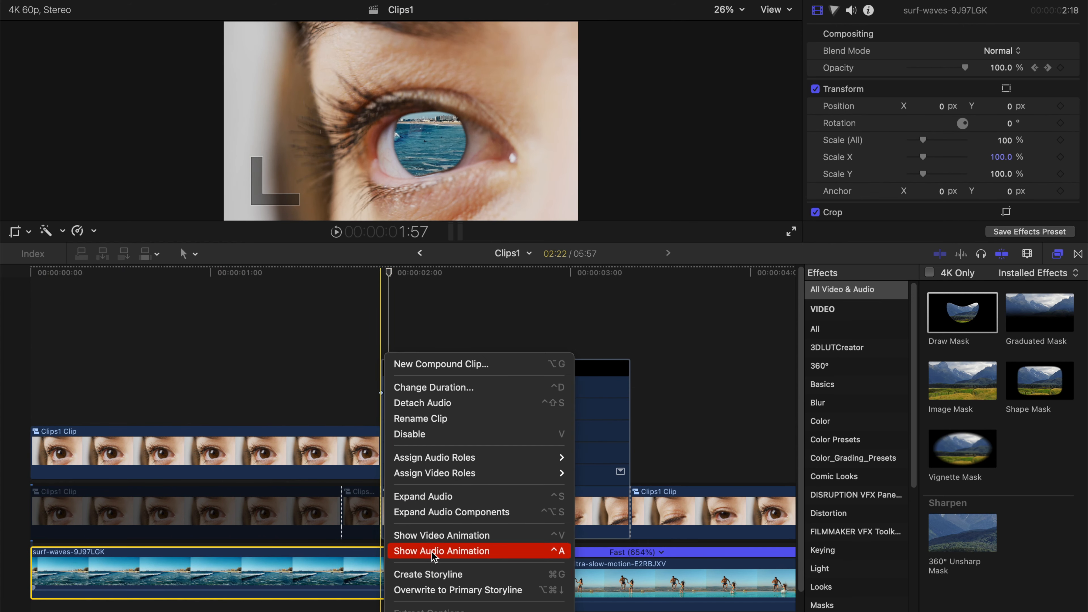
{"action": "left_click", "coordinate": [433, 535]}
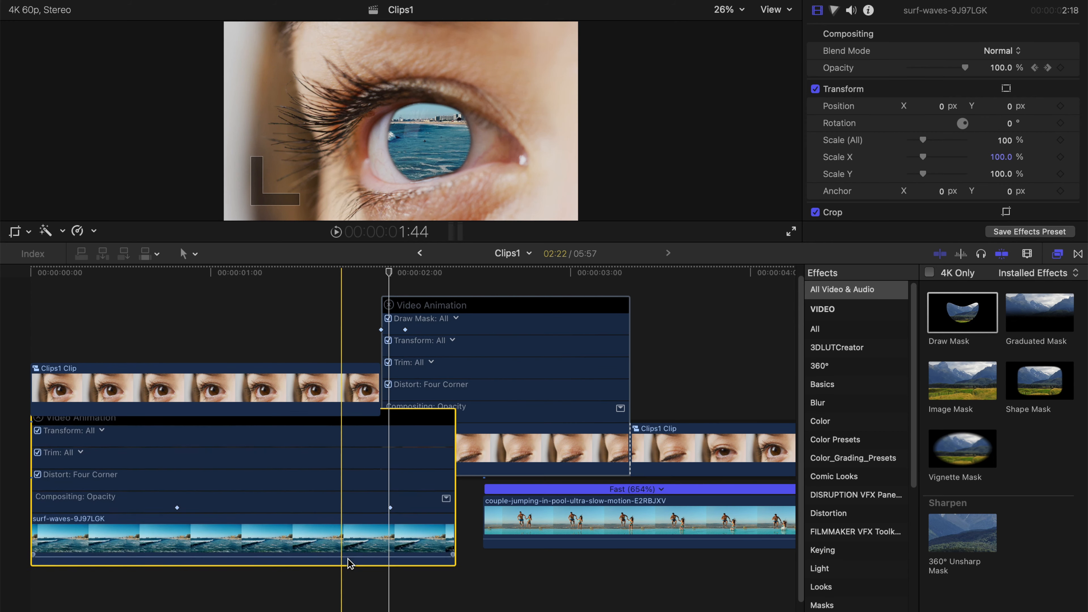
Step: Lower the surf-waves clip's Opacity keyframe at 2:00 to 60.85%
{"action": "scroll", "coordinate": [355, 562], "scroll_direction": "down", "scroll_amount": 3}
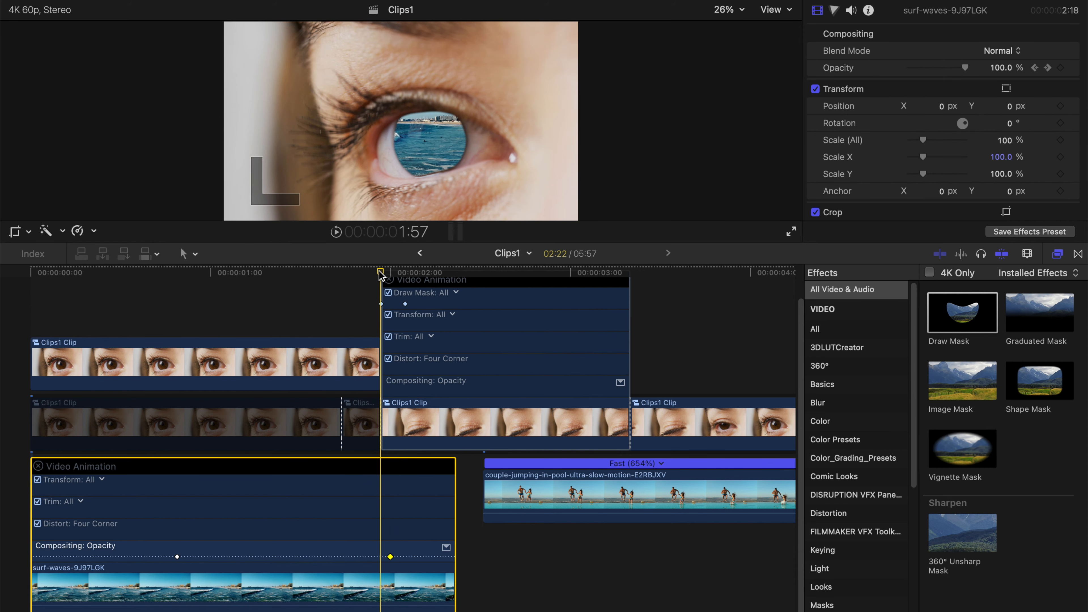
{"action": "left_click", "coordinate": [389, 276]}
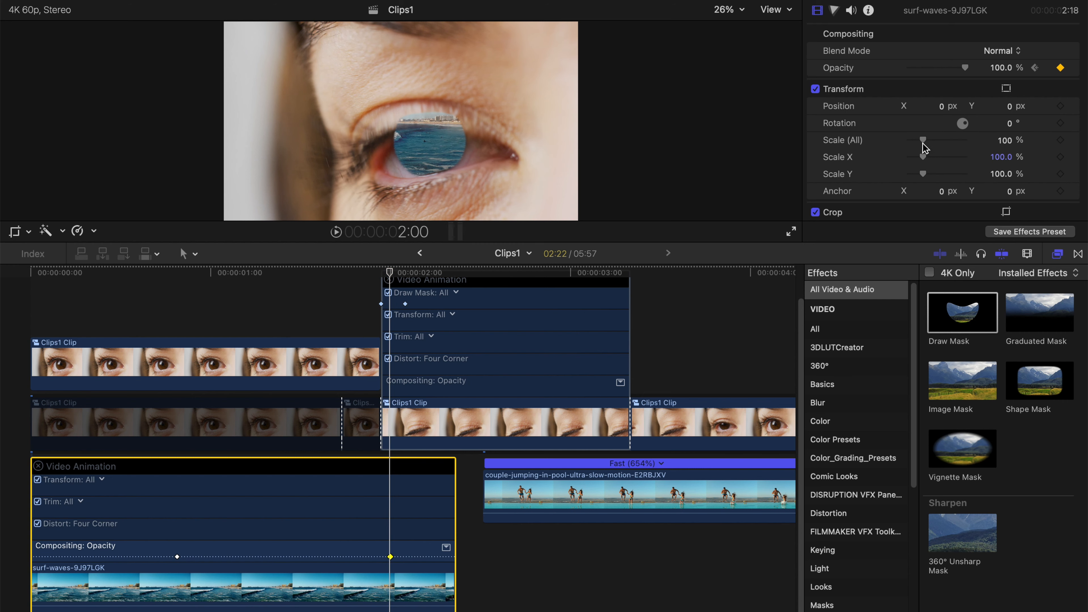
{"action": "left_click_drag", "start_coordinate": [966, 68], "coordinate": [943, 69]}
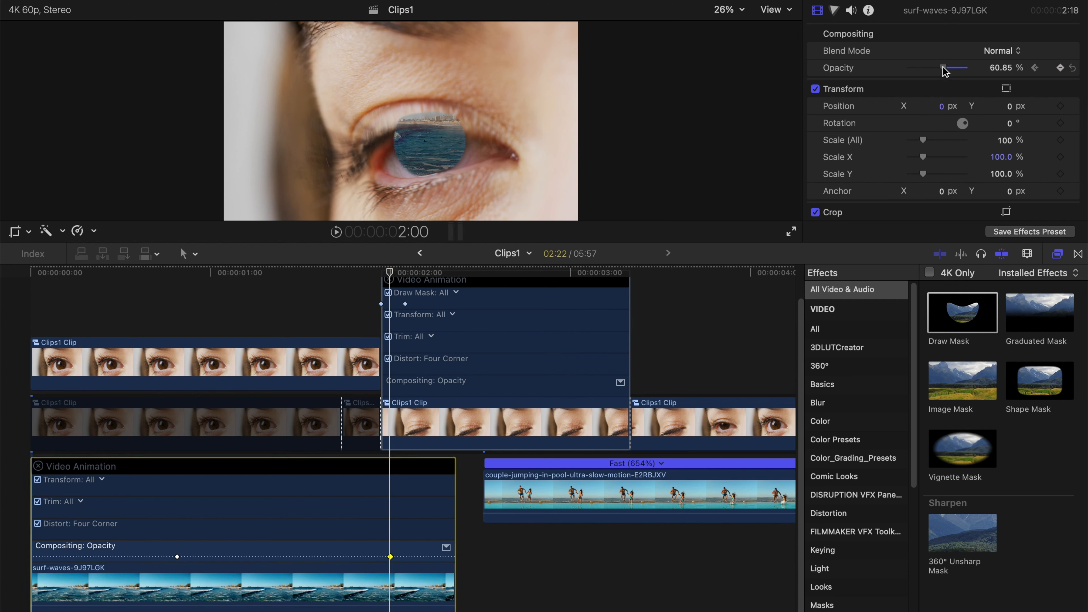
Step: Play back the zoom and blink repeatedly from about 0:49 to examine how the surf footage fades in the iris
{"action": "left_click", "coordinate": [176, 275]}
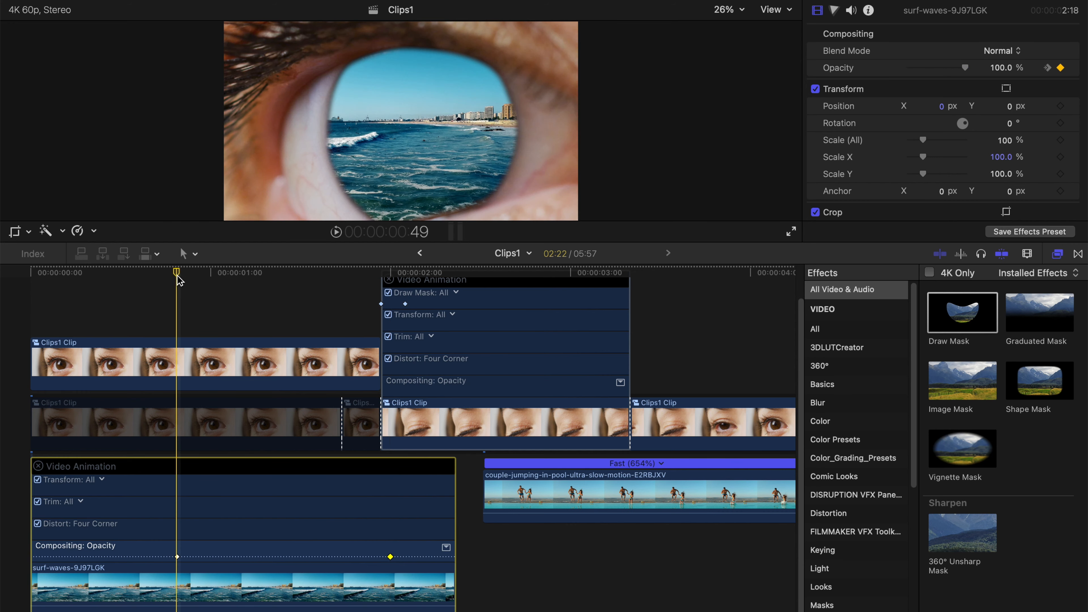
{"action": "key", "text": "space"}
{"action": "left_click", "coordinate": [177, 275]}
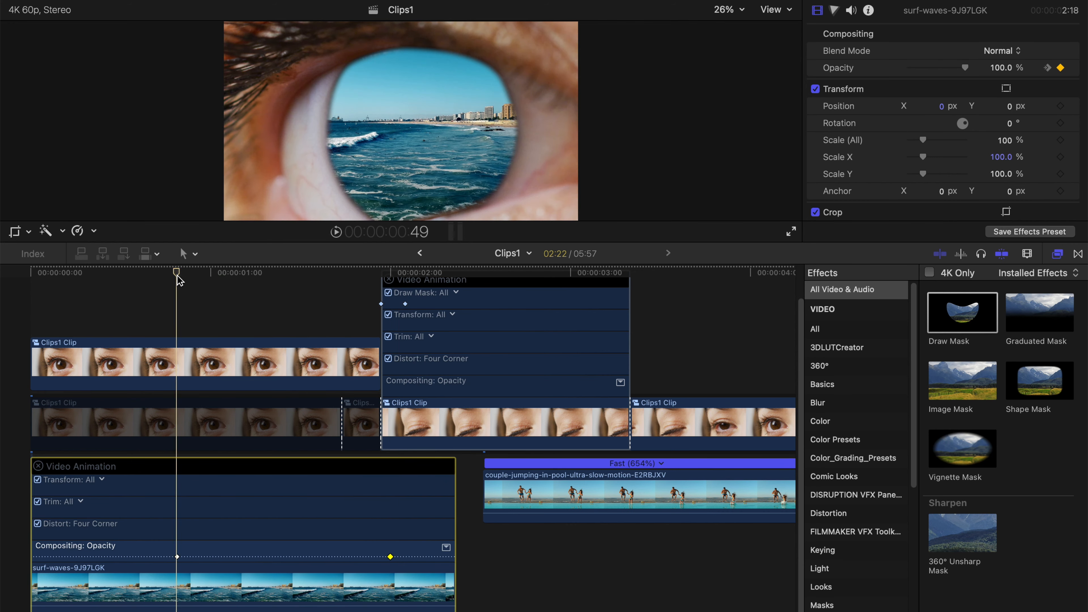
{"action": "key", "text": "space"}
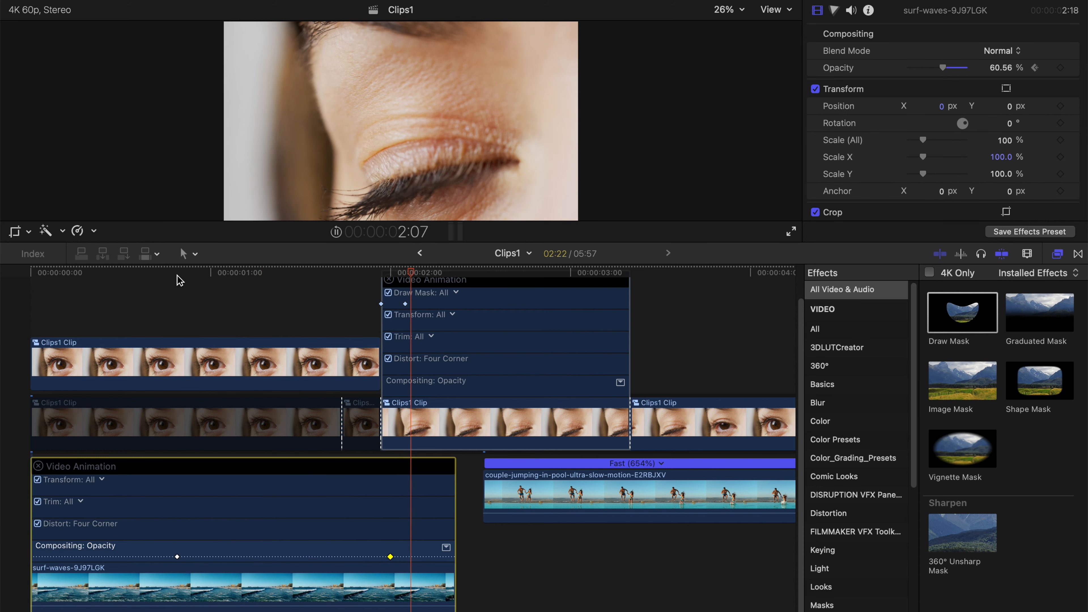
{"action": "left_click", "coordinate": [176, 276]}
{"action": "key", "text": "space"}
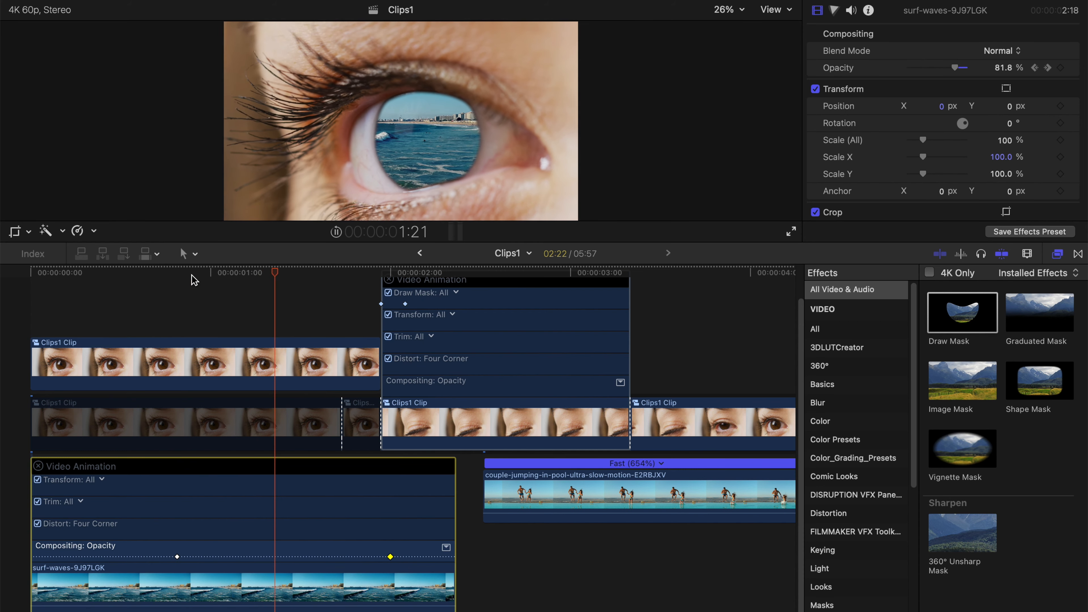
{"action": "left_click", "coordinate": [194, 275]}
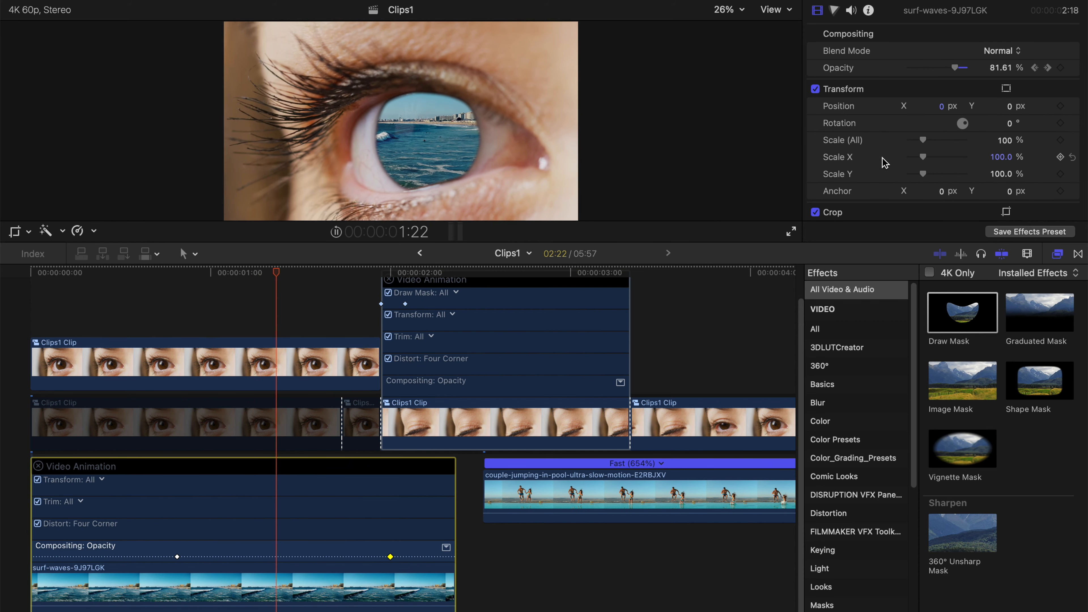
{"action": "key", "text": "space"}
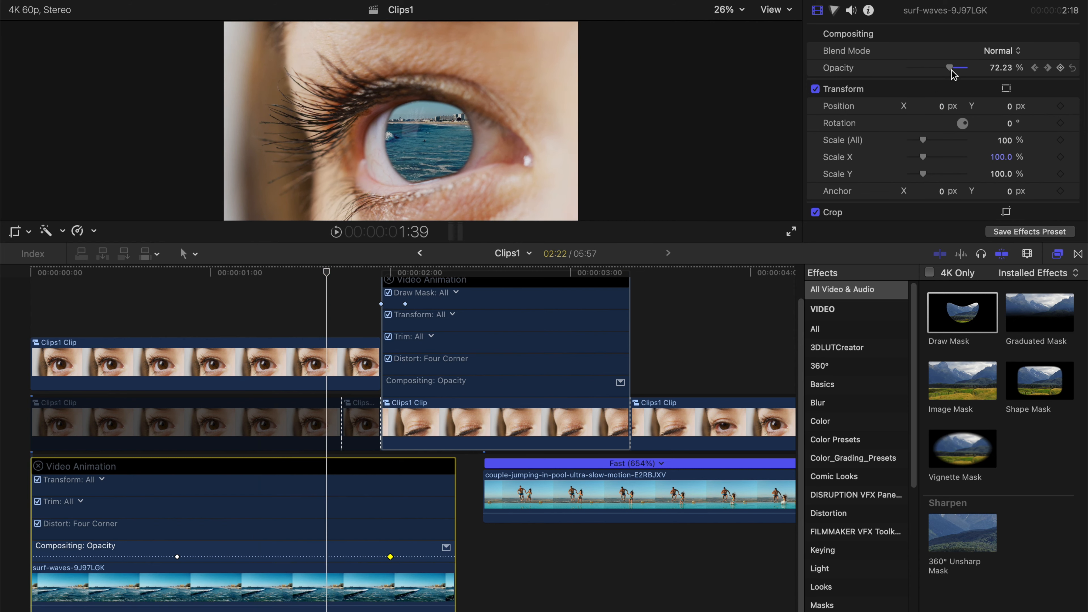
Step: Lower the surf-waves clip's Opacity keyframe at 2:00 to 38.34% and play back the blink
{"action": "left_click", "coordinate": [390, 273]}
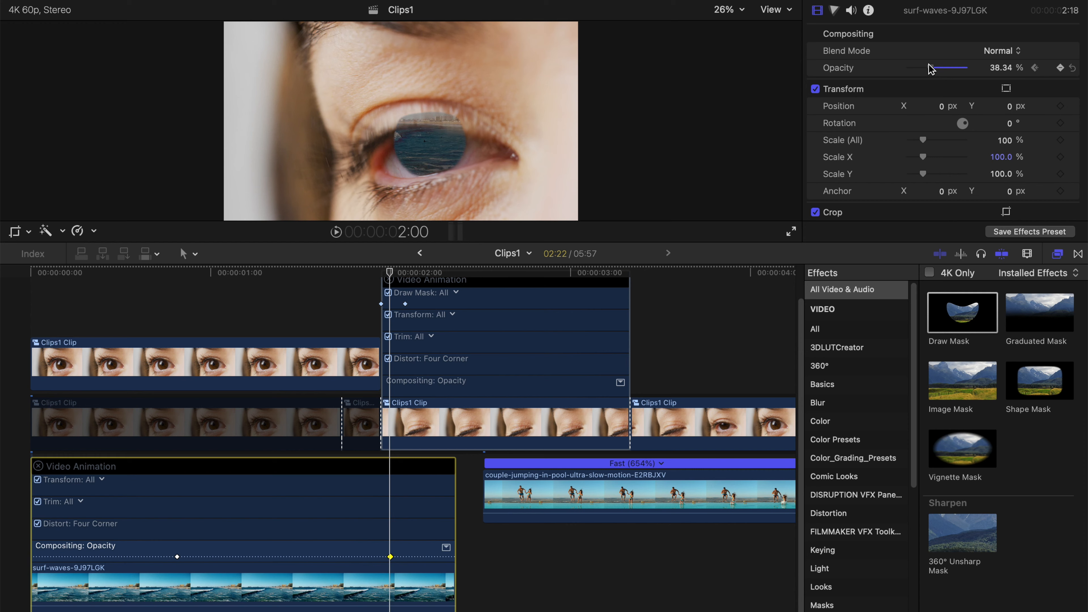
{"action": "left_click", "coordinate": [175, 309]}
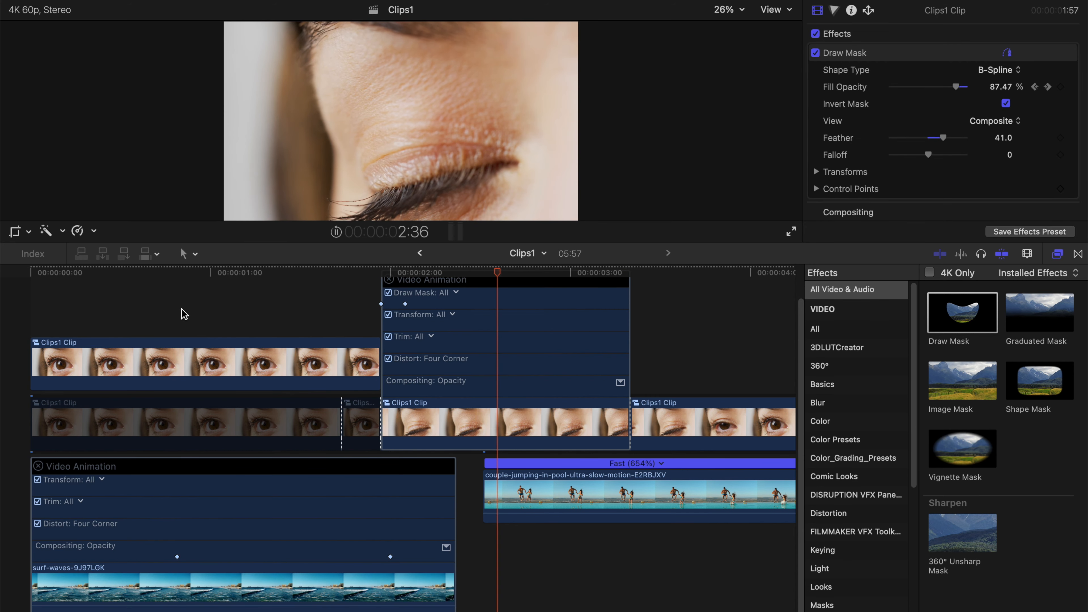
{"action": "key", "text": "space"}
Step: Add a further reduced Opacity keyframe to the surf-waves clip at 2:05, where the eye closes
{"action": "mouse_move", "coordinate": [418, 272]}
{"action": "left_mouse_down"}
{"action": "mouse_move", "coordinate": [431, 272]}
{"action": "mouse_move", "coordinate": [408, 269]}
{"action": "left_mouse_up"}
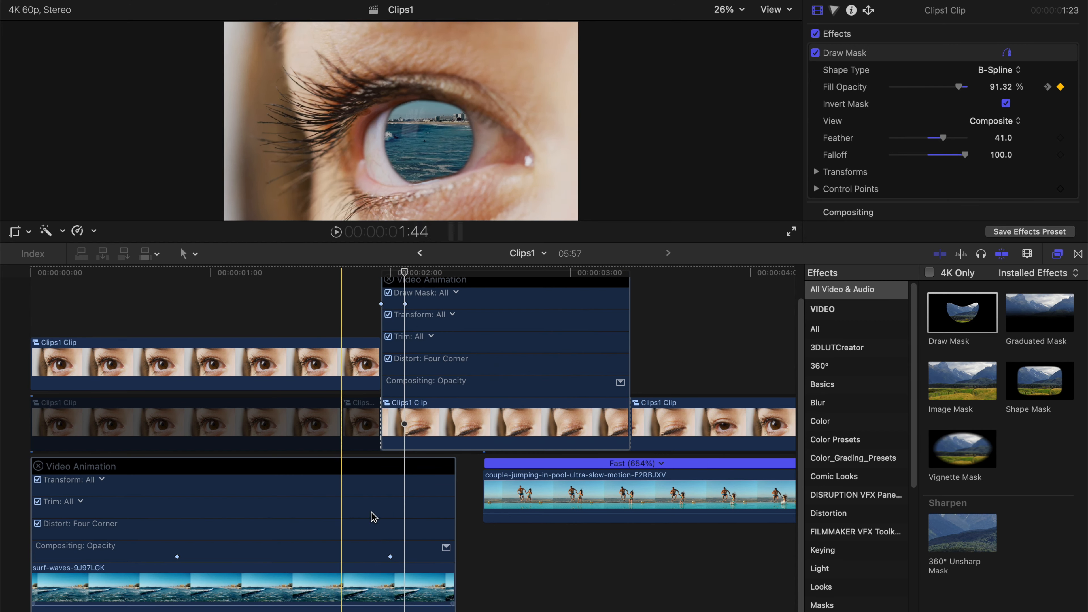
{"action": "left_click", "coordinate": [430, 589]}
{"action": "scroll", "coordinate": [924, 139], "scroll_direction": "down", "scroll_amount": 1}
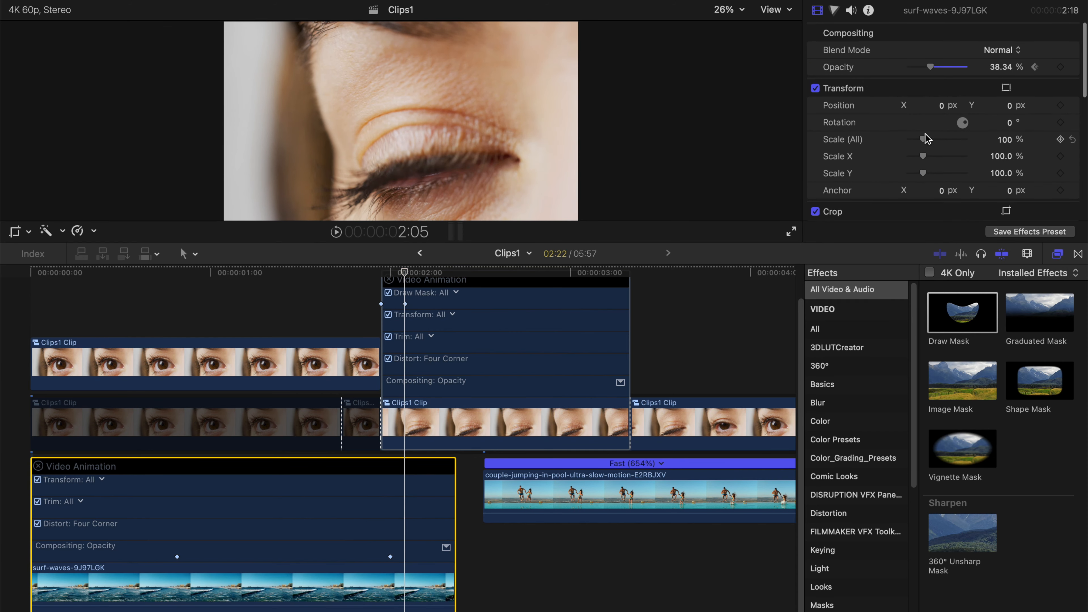
{"action": "left_click_drag", "start_coordinate": [926, 70], "coordinate": [917, 69]}
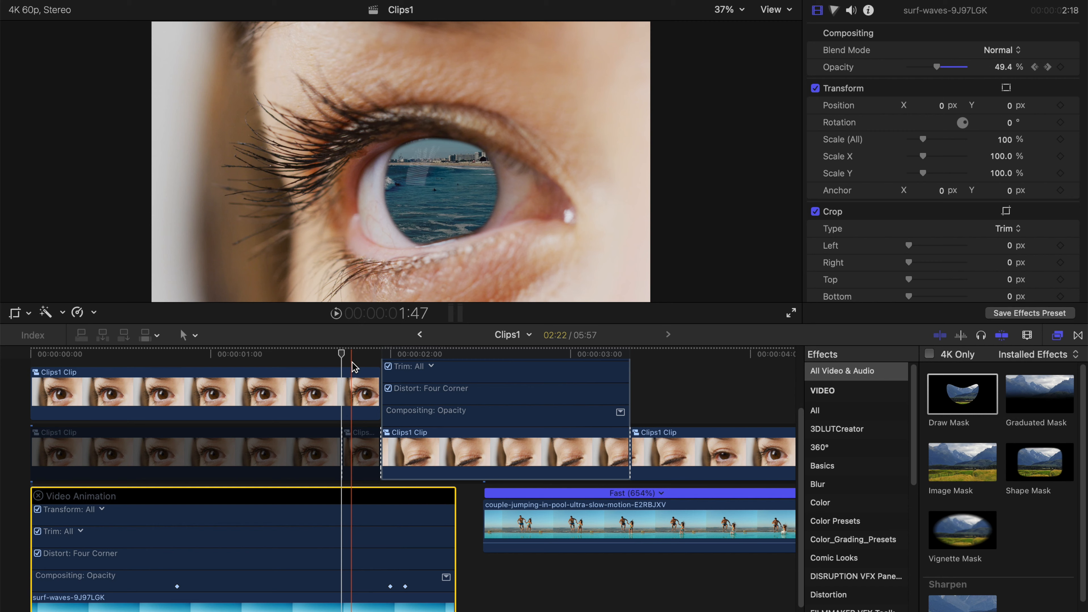
Step: Set the first eye clip's Draw Mask Fill Opacity to 59.89% at 1:44
{"action": "left_click", "coordinate": [351, 386]}
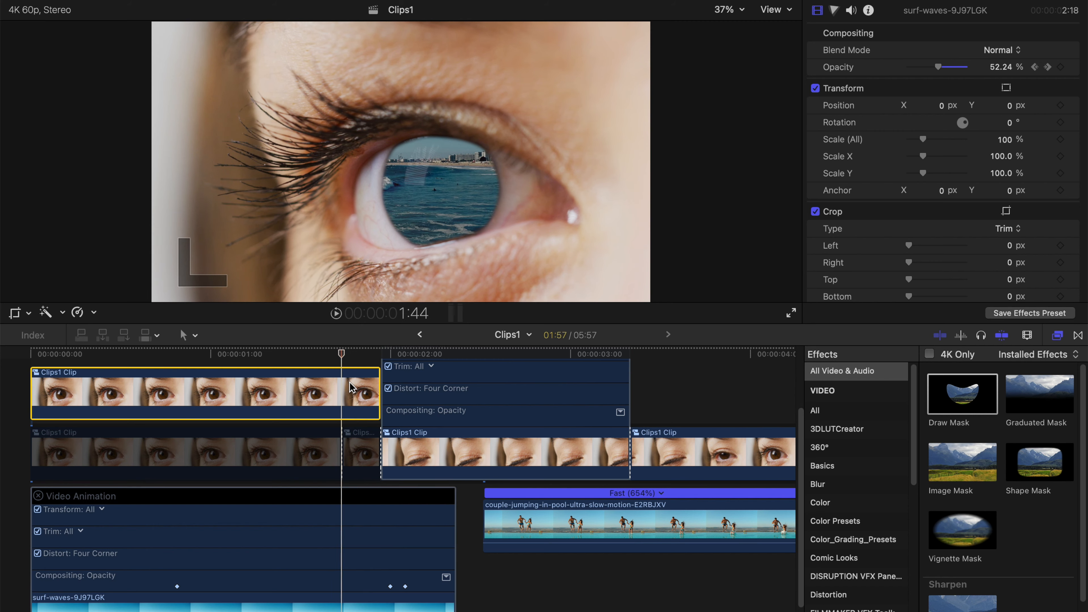
{"action": "scroll", "coordinate": [348, 390], "scroll_direction": "up", "scroll_amount": 3}
{"action": "scroll", "coordinate": [347, 399], "scroll_direction": "down", "scroll_amount": 2}
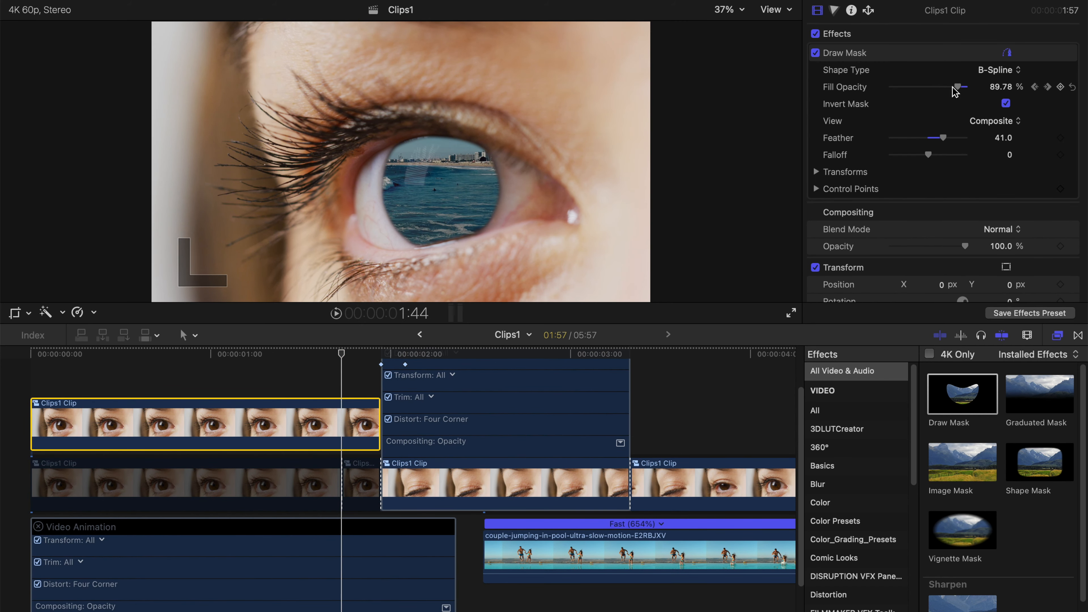
{"action": "left_click_drag", "start_coordinate": [953, 86], "coordinate": [943, 86]}
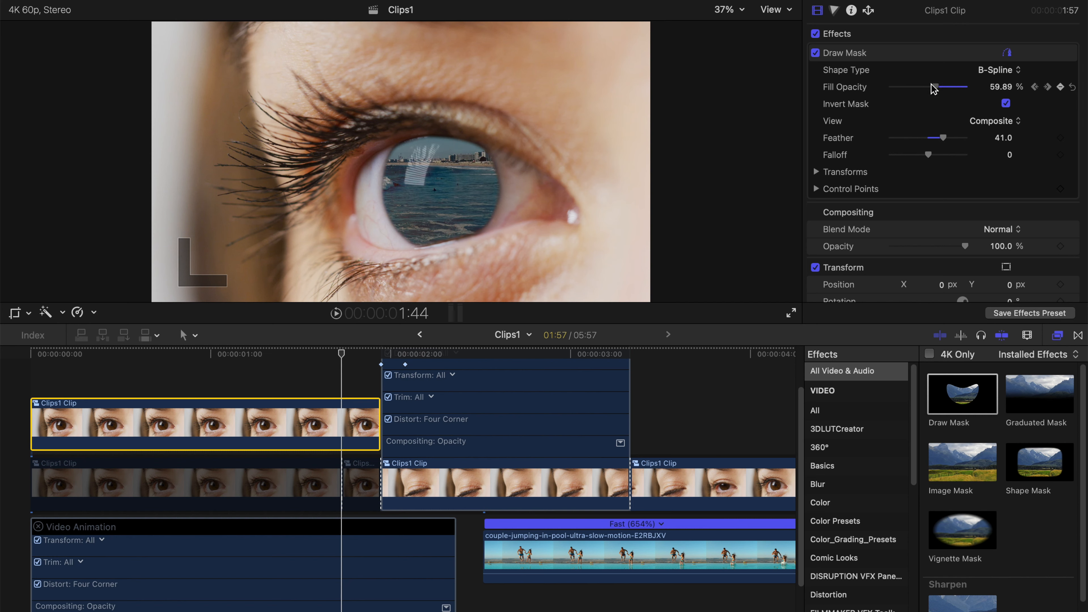
Step: Show the first eye clip's video animation and adjust the blink clip's mask Fill Opacity keyframe at the 1:57 cut
{"action": "right_click", "coordinate": [315, 424]}
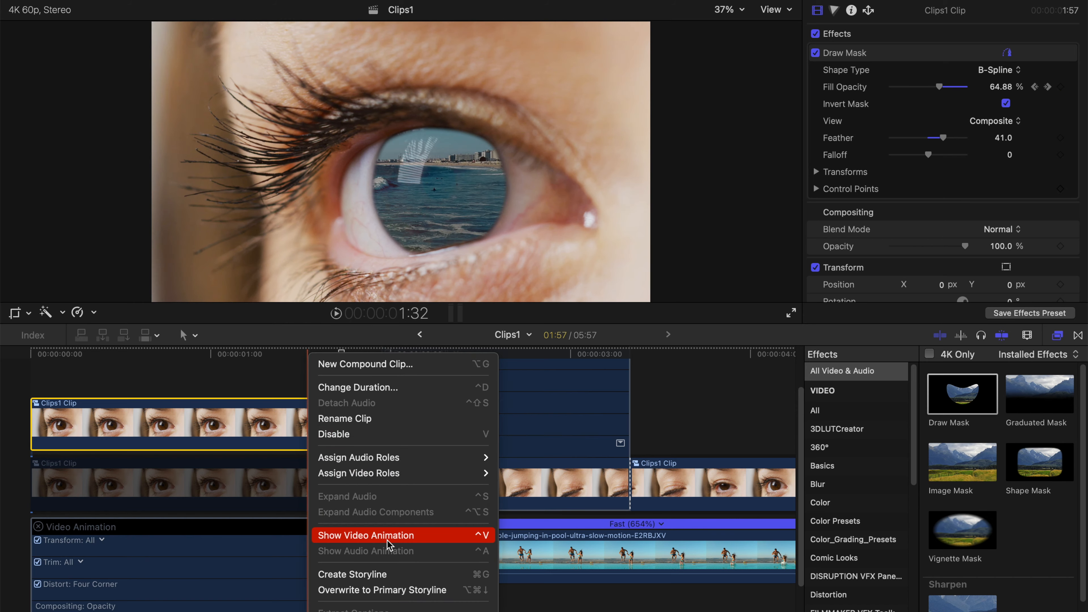
{"action": "left_click", "coordinate": [388, 533]}
{"action": "left_click", "coordinate": [382, 392]}
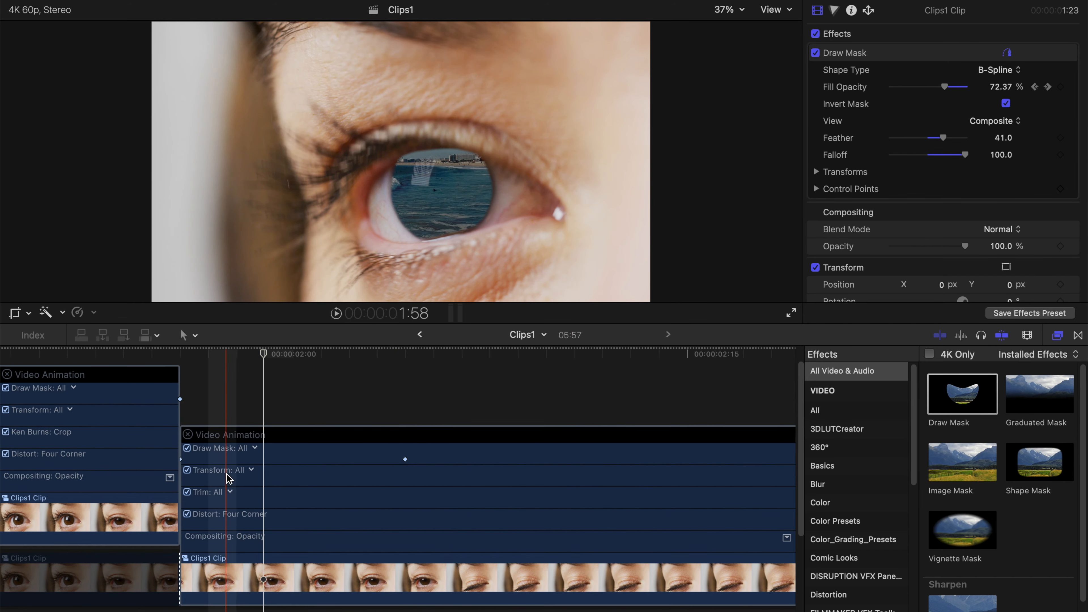
{"action": "left_click", "coordinate": [181, 460]}
{"action": "left_click", "coordinate": [1002, 90]}
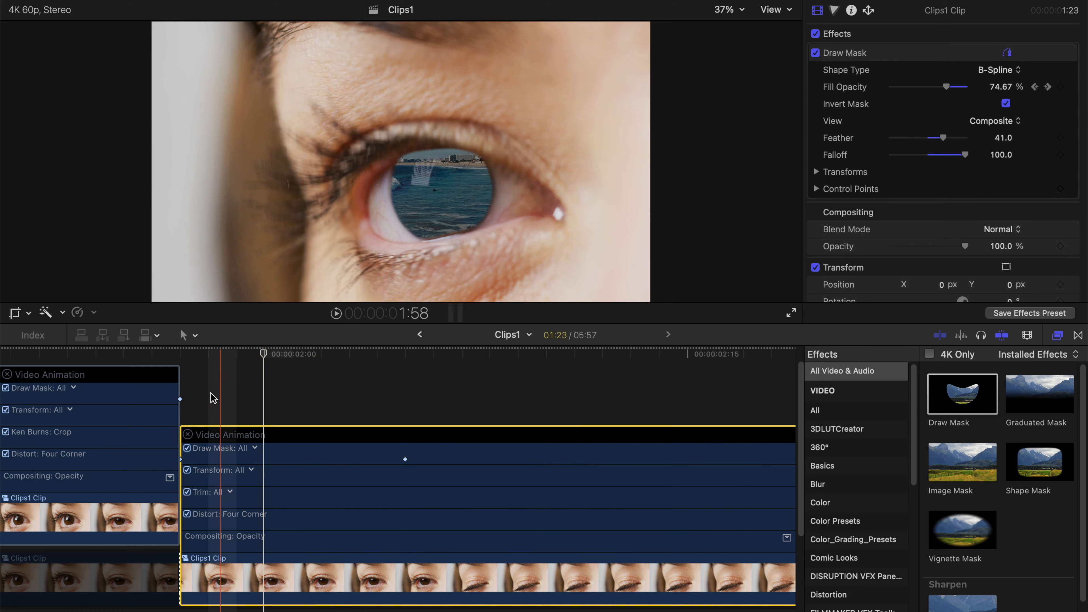
{"action": "left_click", "coordinate": [186, 467]}
{"action": "left_click", "coordinate": [997, 89]}
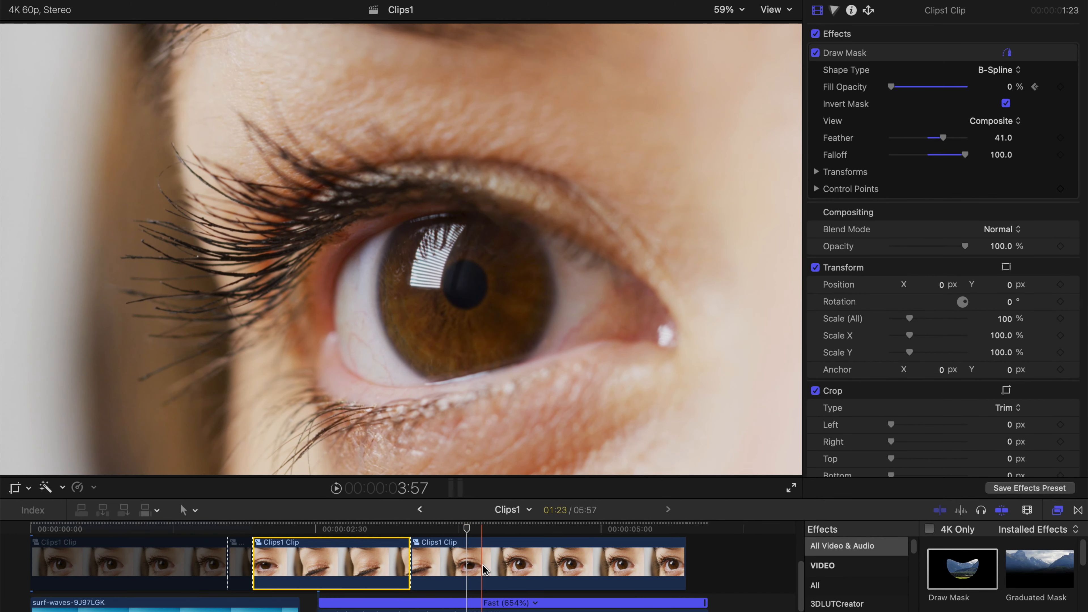
Step: Paste the copied Draw Mask effect onto the last eye clip, which starts at 3:20
{"action": "scroll", "coordinate": [484, 570], "scroll_direction": "down", "scroll_amount": 2}
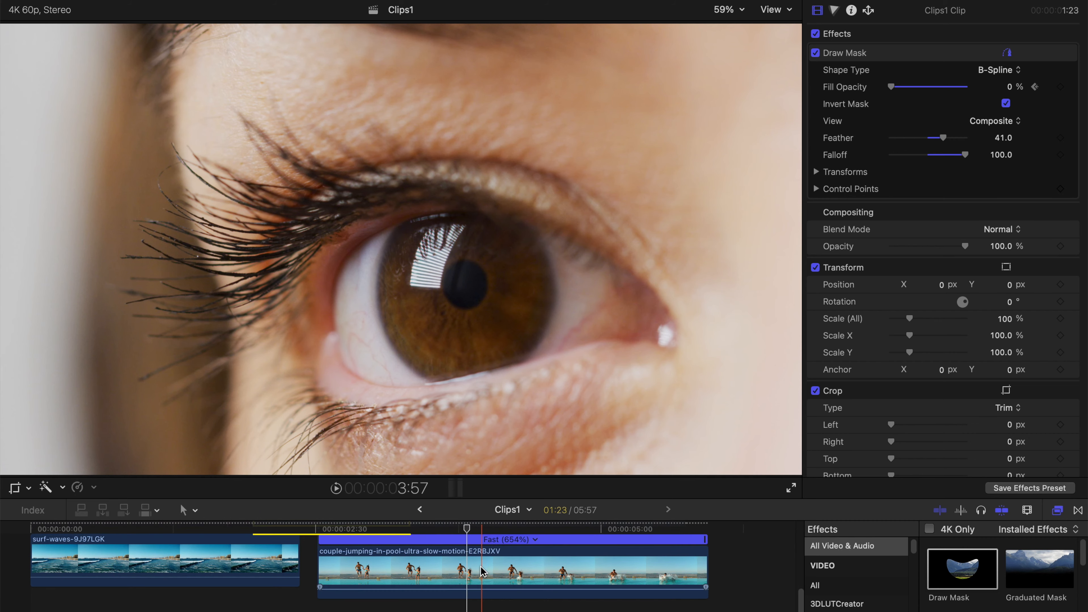
{"action": "scroll", "coordinate": [476, 570], "scroll_direction": "up", "scroll_amount": 2}
{"action": "left_click", "coordinate": [440, 594]}
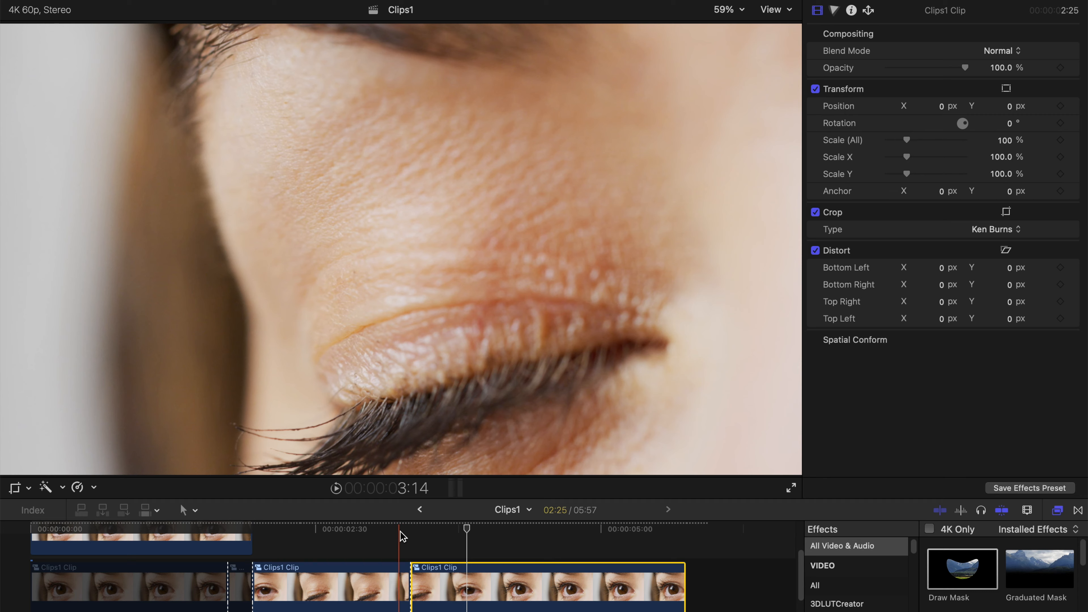
{"action": "key", "text": "super+shift+v"}
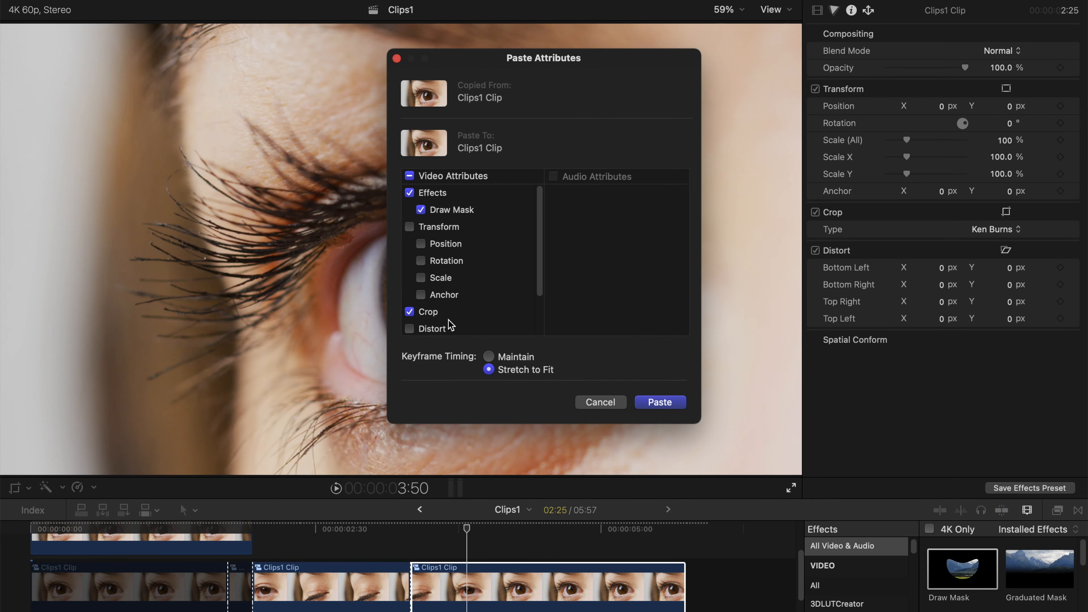
{"action": "left_click", "coordinate": [660, 402]}
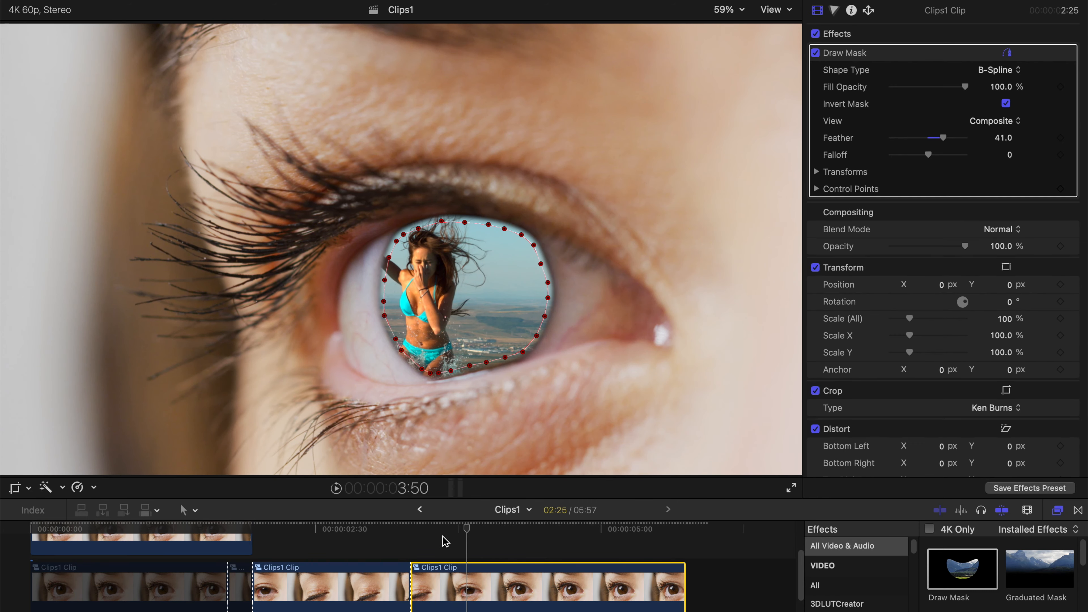
Step: Add a Draw Mask Fill Opacity keyframe of 0% at the last eye clip's start, 3:20
{"action": "key", "text": "super+equal"}
{"action": "left_click", "coordinate": [371, 530]}
{"action": "key", "text": "l"}
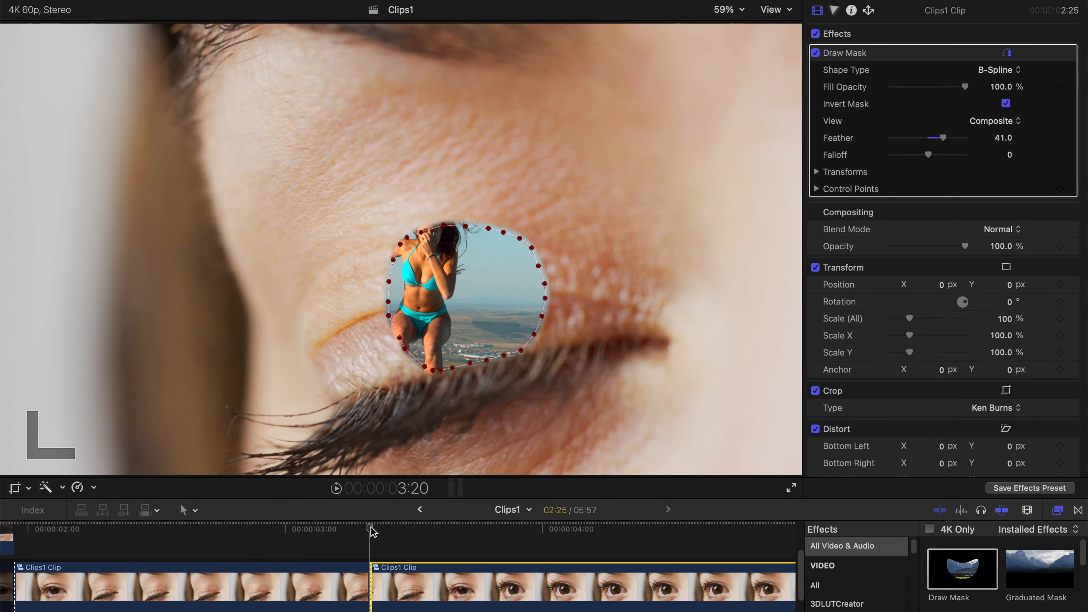
{"action": "mouse_move", "coordinate": [371, 528]}
{"action": "left_mouse_down"}
{"action": "mouse_move", "coordinate": [520, 528]}
{"action": "mouse_move", "coordinate": [360, 539]}
{"action": "mouse_move", "coordinate": [370, 539]}
{"action": "left_mouse_up"}
{"action": "scroll", "coordinate": [392, 562], "scroll_direction": "down", "scroll_amount": 4}
{"action": "scroll", "coordinate": [392, 562], "scroll_direction": "up", "scroll_amount": 3}
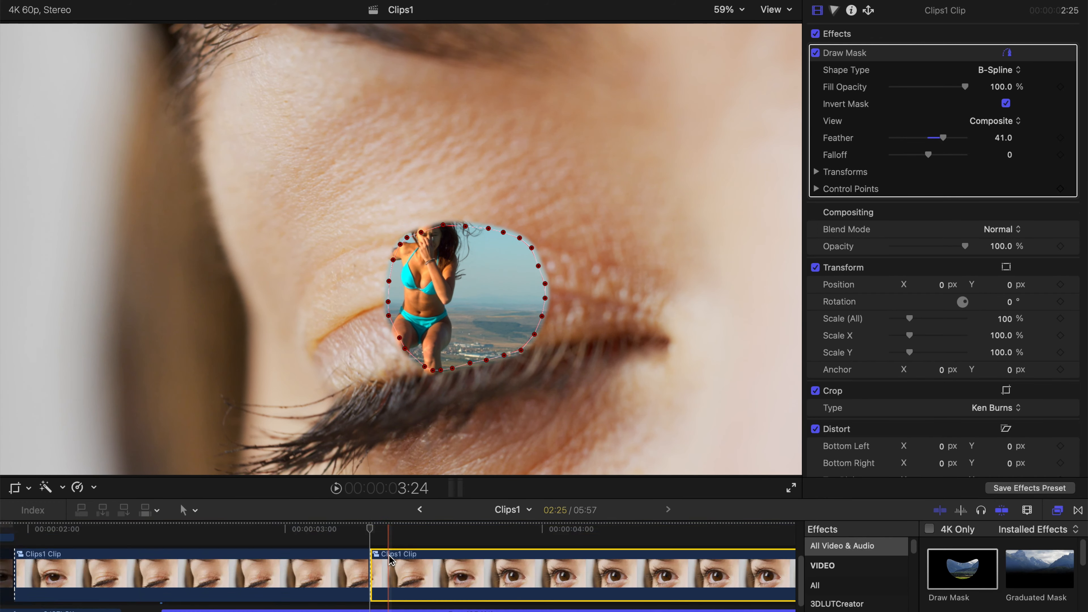
{"action": "scroll", "coordinate": [390, 557], "scroll_direction": "up", "scroll_amount": 1}
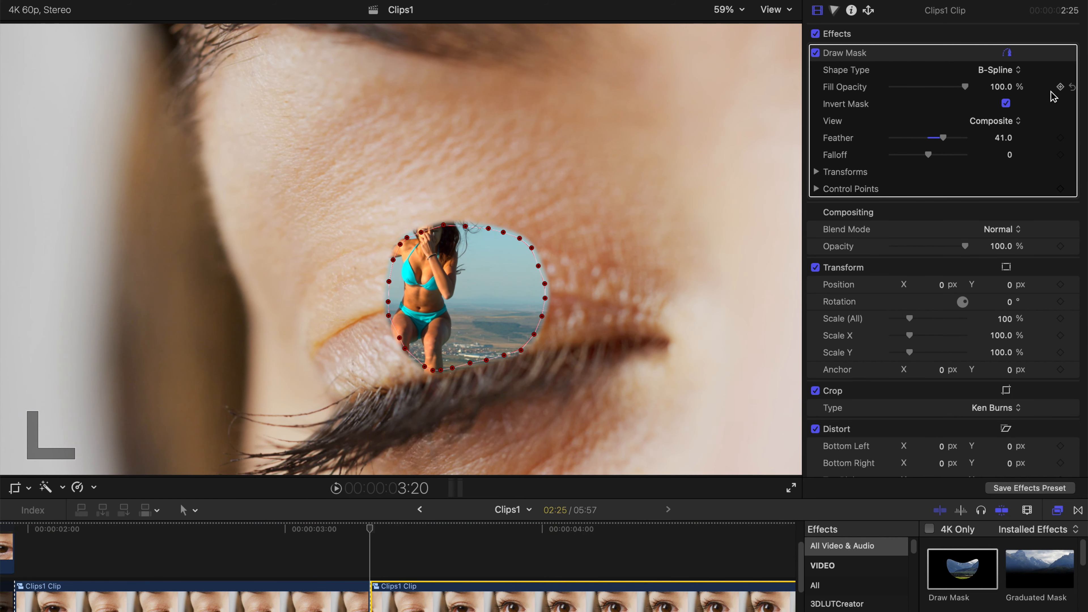
{"action": "left_click", "coordinate": [1061, 87]}
{"action": "scroll", "coordinate": [985, 214], "scroll_direction": "down", "scroll_amount": 1}
{"action": "scroll", "coordinate": [510, 536], "scroll_direction": "down", "scroll_amount": 1}
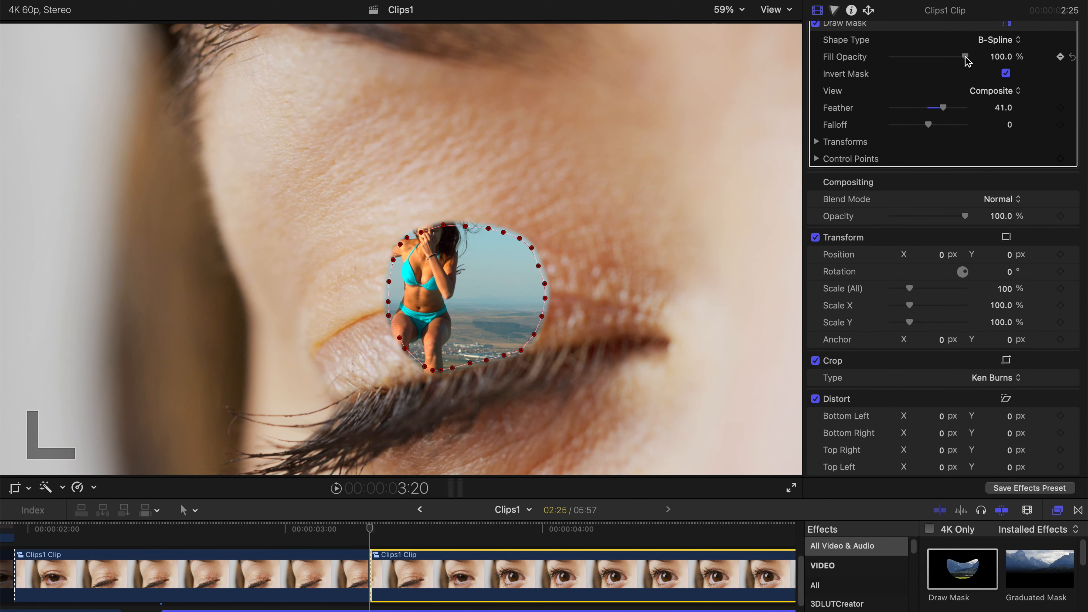
{"action": "left_click_drag", "start_coordinate": [965, 60], "coordinate": [727, 57]}
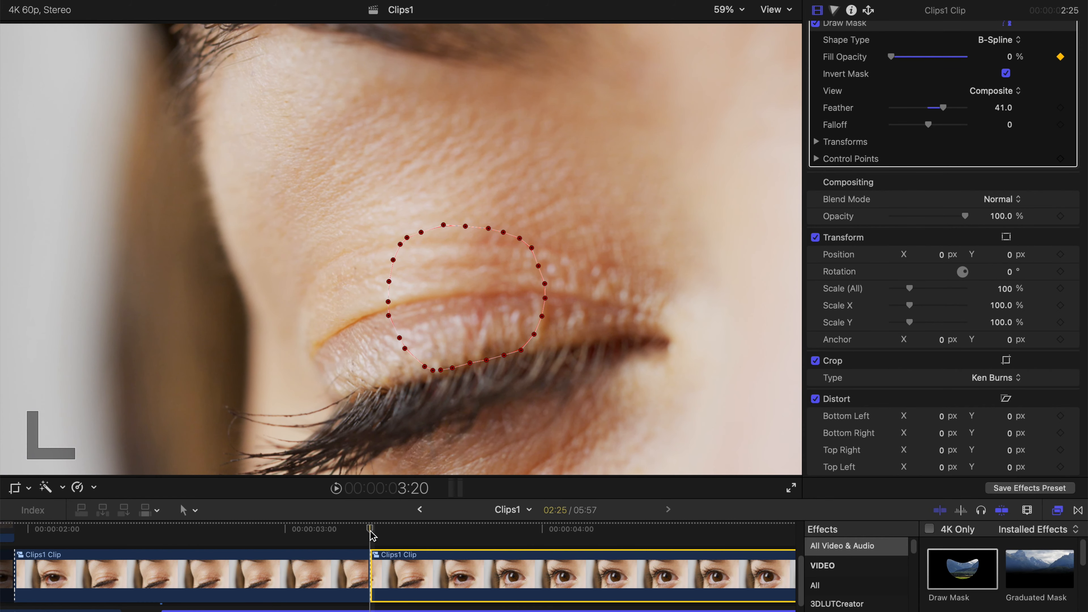
Step: Keyframe the last eye clip's mask Fill Opacity at 0% at 3:36 and at 35.23% at 3:46, where the eye is open
{"action": "left_click_drag", "start_coordinate": [370, 531], "coordinate": [442, 535]}
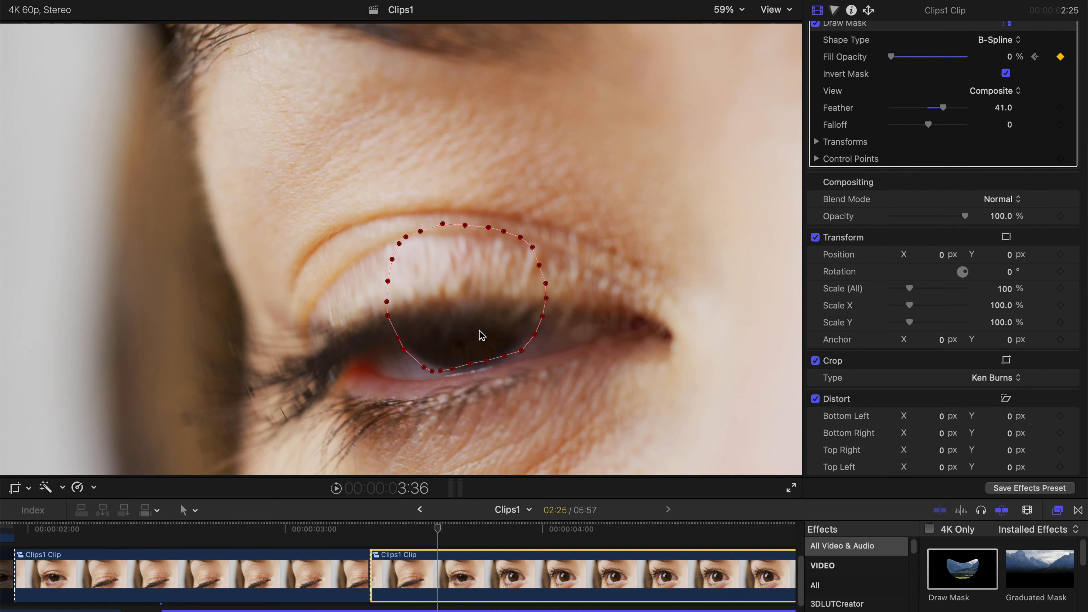
{"action": "left_click_drag", "start_coordinate": [463, 530], "coordinate": [485, 541]}
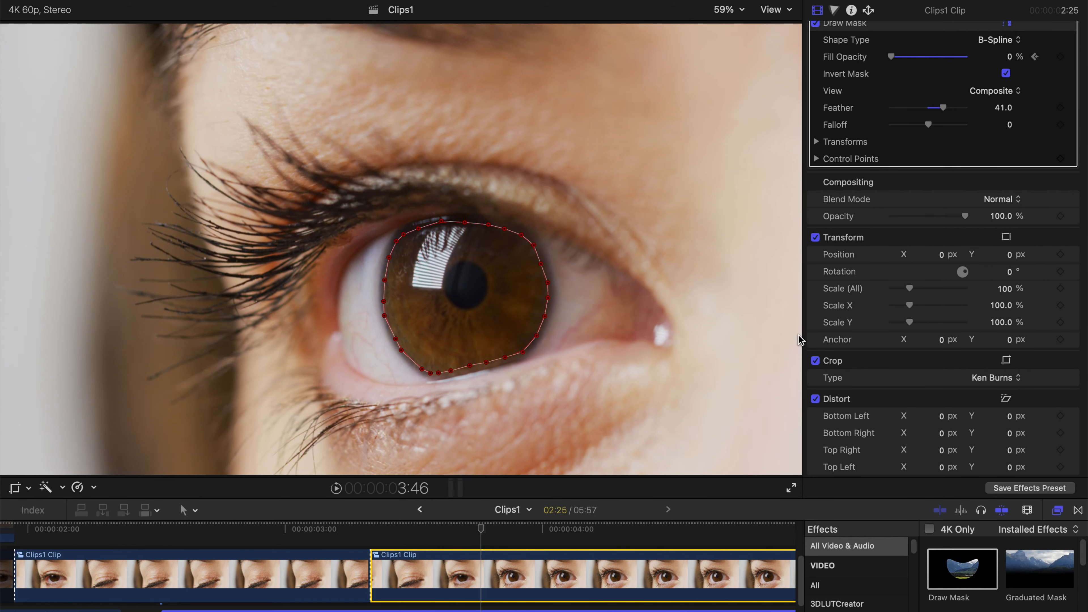
{"action": "left_click_drag", "start_coordinate": [891, 57], "coordinate": [918, 57]}
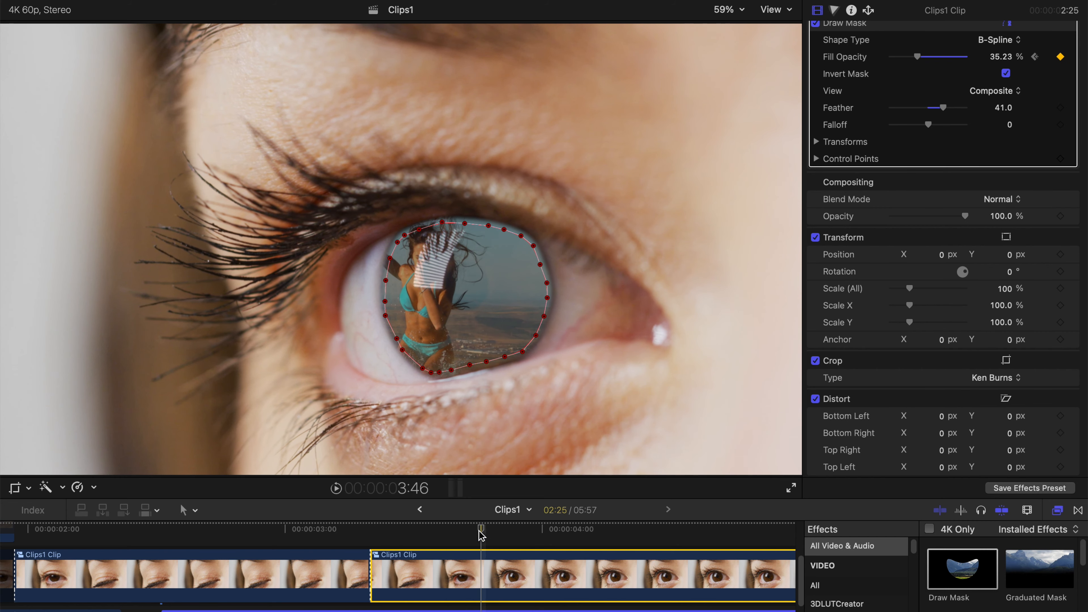
Step: Try a mask Fill Opacity of 100% on the last eye clip at 4:43, and undo the change
{"action": "left_click_drag", "start_coordinate": [483, 530], "coordinate": [630, 533]}
{"action": "key", "text": "shift+z"}
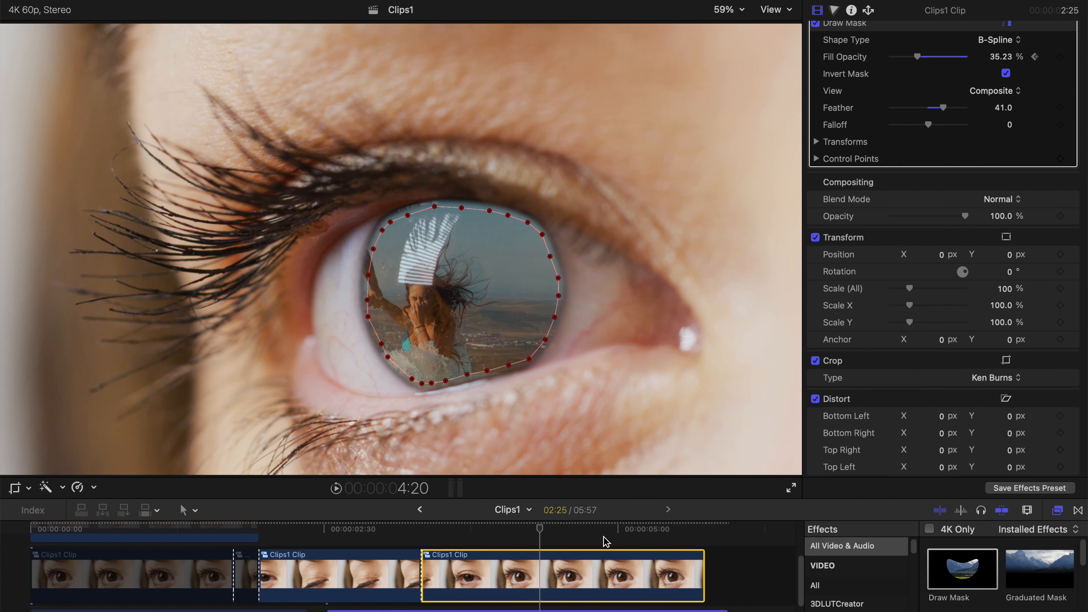
{"action": "left_click_drag", "start_coordinate": [536, 534], "coordinate": [585, 539]}
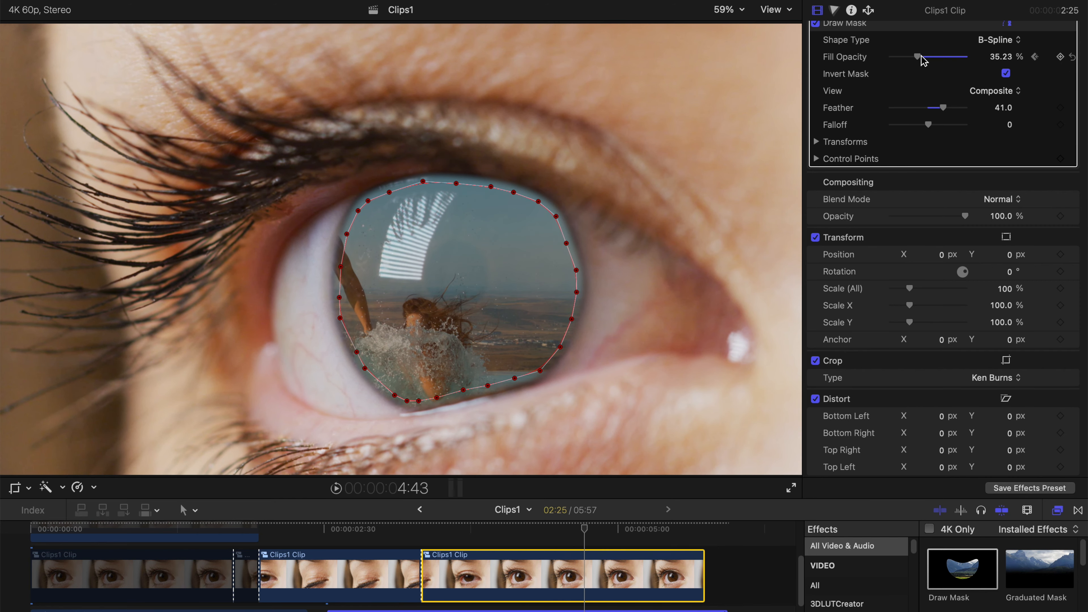
{"action": "left_click_drag", "start_coordinate": [920, 56], "coordinate": [1086, 67]}
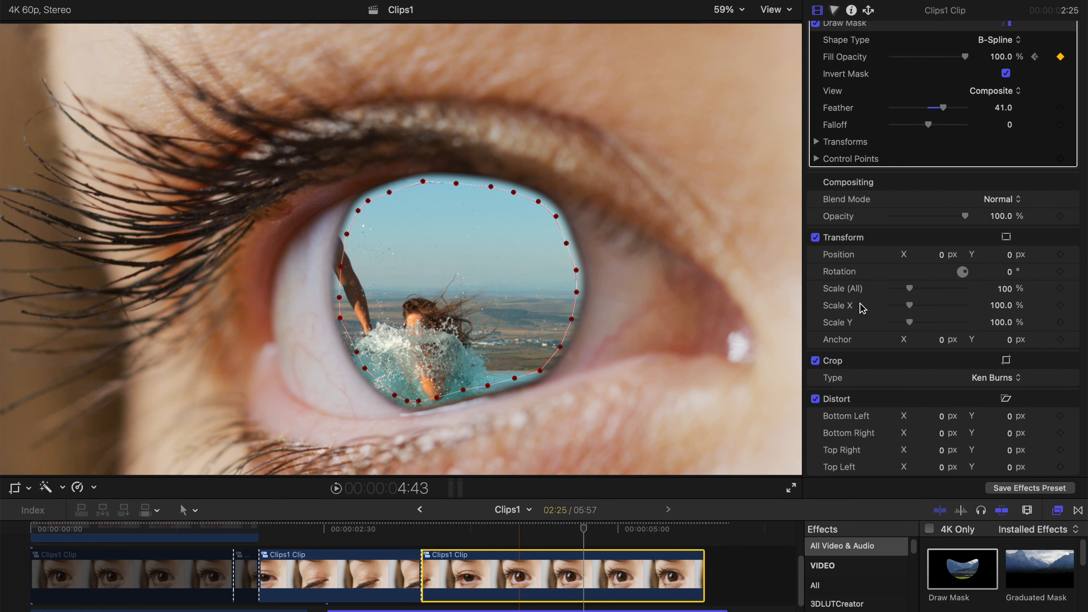
{"action": "key", "text": "super+z"}
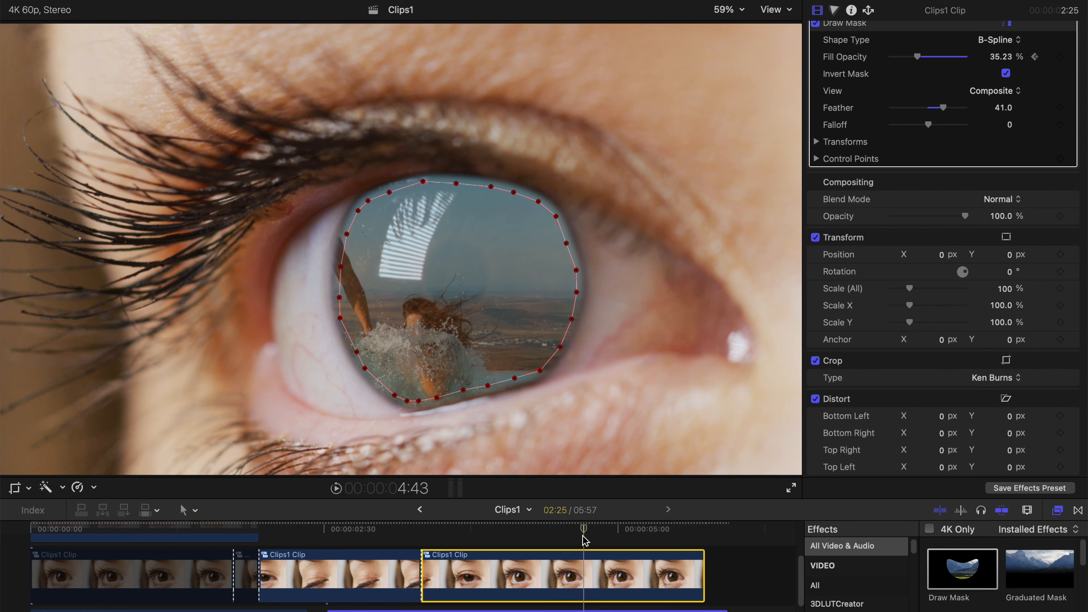
Step: Set the last eye clip's mask Fill Opacity to 100% at 5:15
{"action": "left_click_drag", "start_coordinate": [584, 534], "coordinate": [648, 538]}
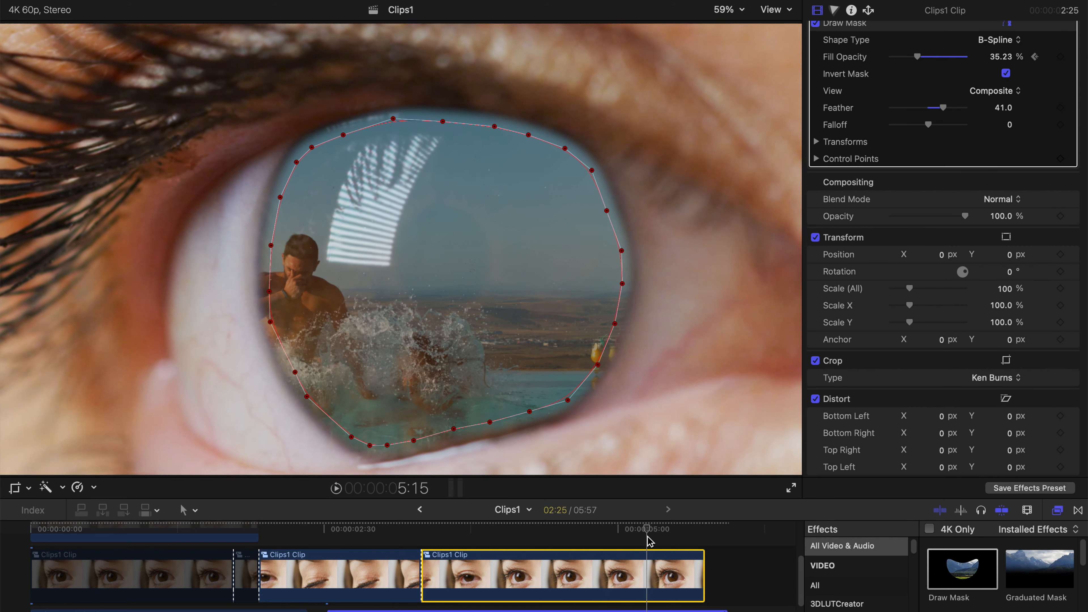
{"action": "left_click_drag", "start_coordinate": [917, 57], "coordinate": [967, 56]}
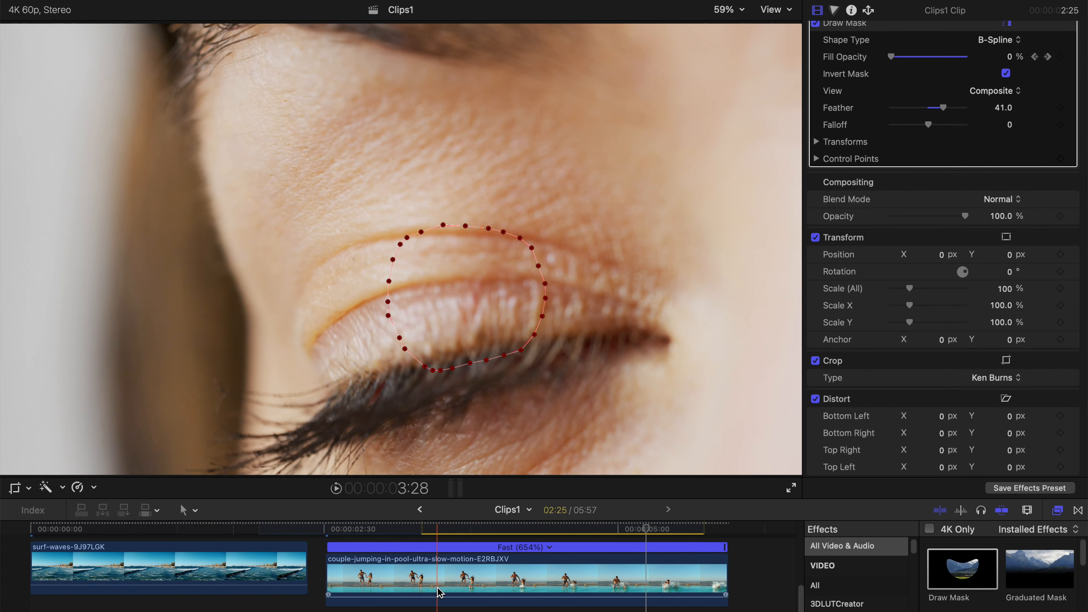
Step: Enlarge the timeline area and show the last eye clip's video animation
{"action": "left_click", "coordinate": [437, 587]}
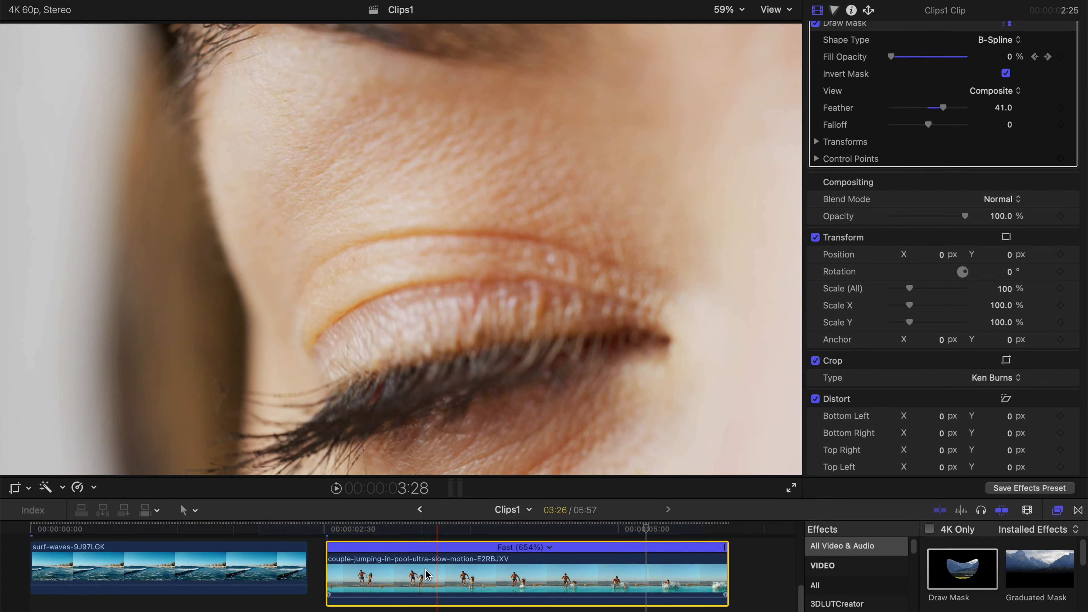
{"action": "scroll", "coordinate": [420, 536], "scroll_direction": "up", "scroll_amount": 3}
{"action": "scroll", "coordinate": [440, 572], "scroll_direction": "down", "scroll_amount": 3}
{"action": "scroll", "coordinate": [441, 572], "scroll_direction": "up", "scroll_amount": 1}
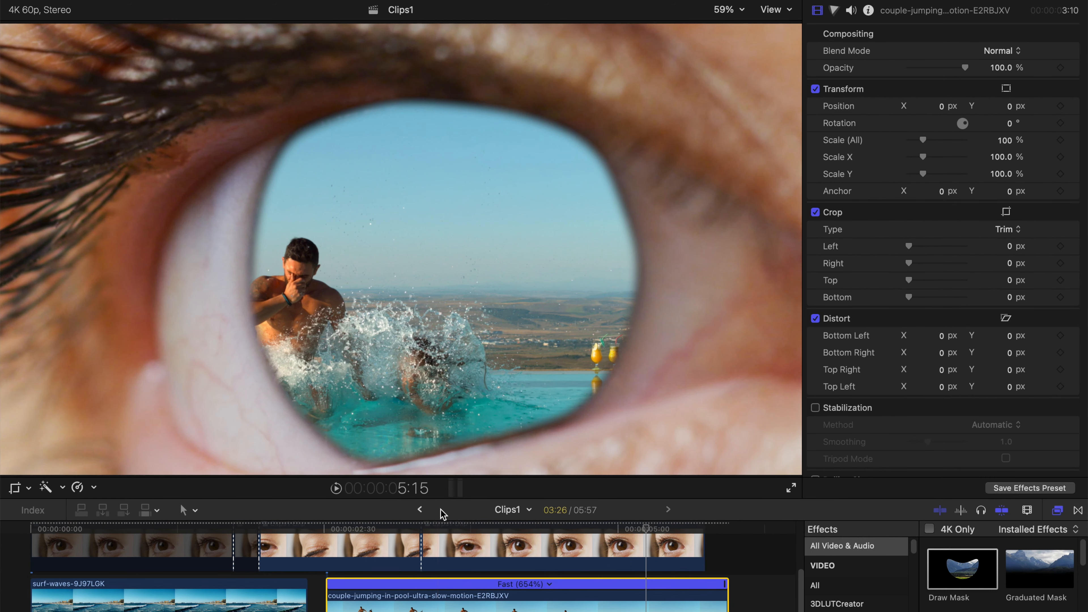
{"action": "left_click_drag", "start_coordinate": [444, 499], "coordinate": [446, 316]}
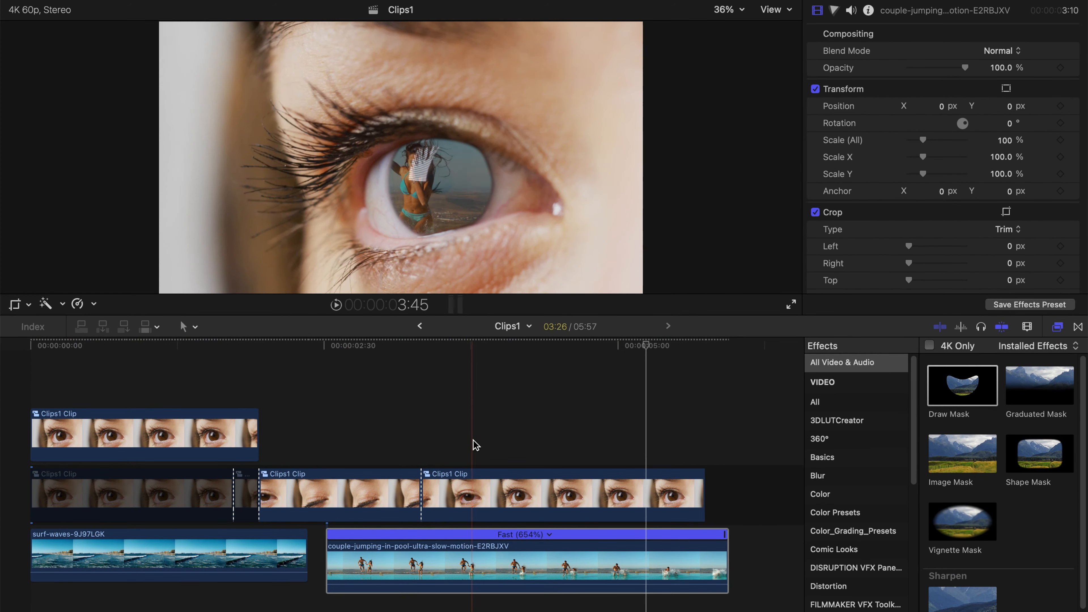
{"action": "right_click", "coordinate": [473, 492]}
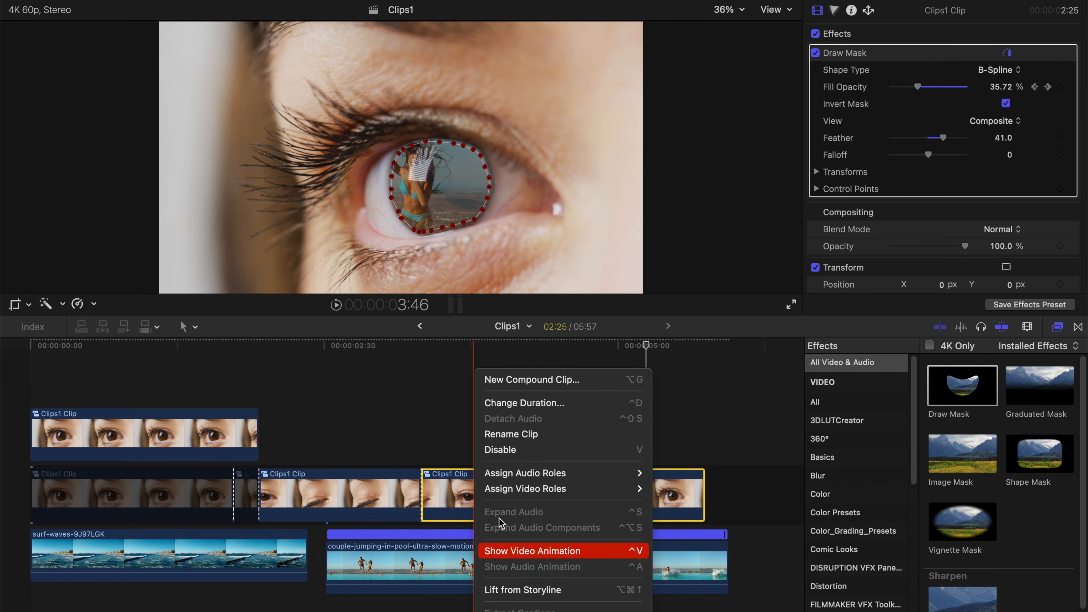
{"action": "left_click", "coordinate": [544, 552]}
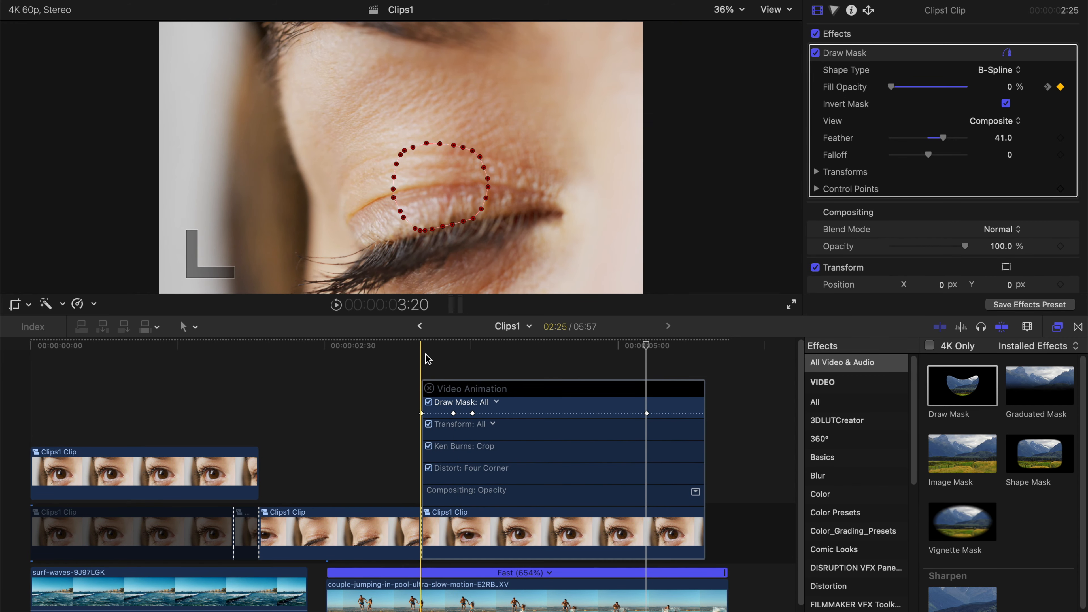
Step: Keyframe the pool-jump clip's Opacity at the mask keyframes: 32.99% at 3:20, about 74% at 3:36 and 78.05% at 3:46
{"action": "left_click", "coordinate": [426, 357]}
{"action": "key", "text": "super+equal"}
{"action": "key", "text": "super+equal"}
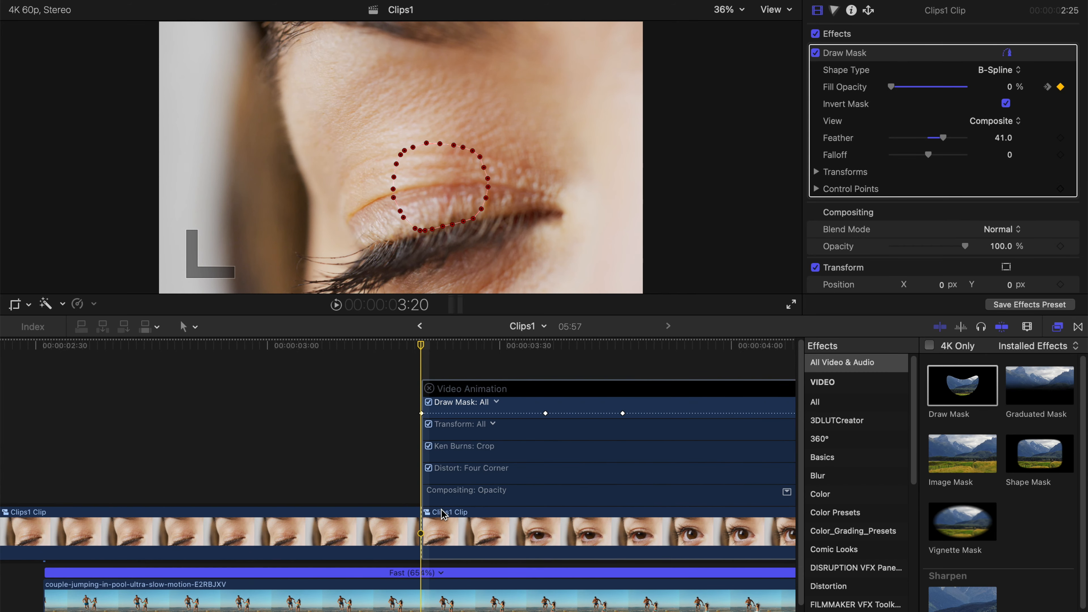
{"action": "left_click", "coordinate": [448, 594]}
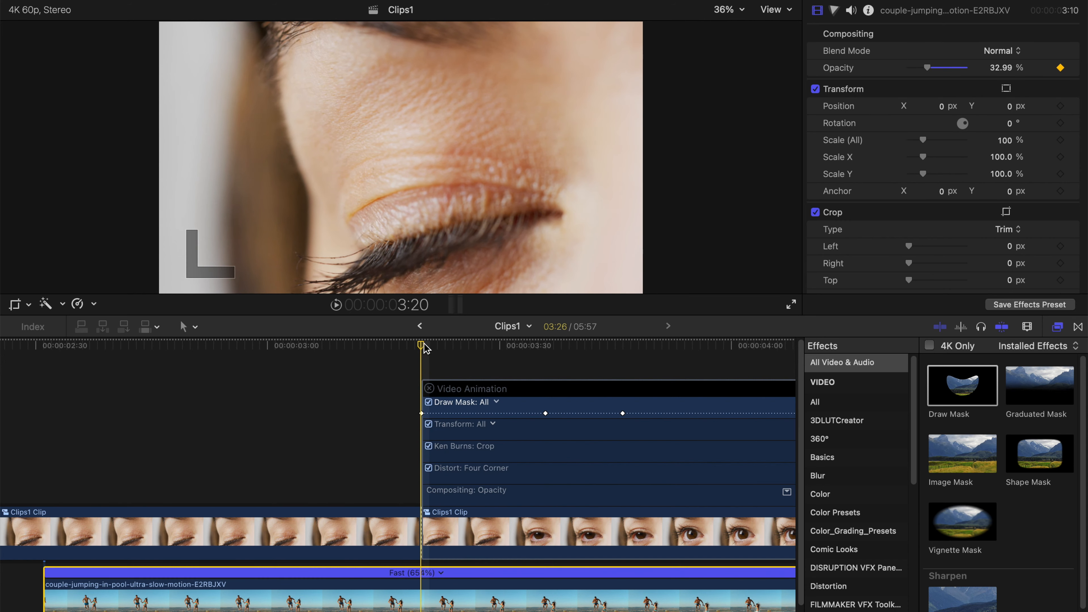
{"action": "left_click_drag", "start_coordinate": [529, 348], "coordinate": [549, 351]}
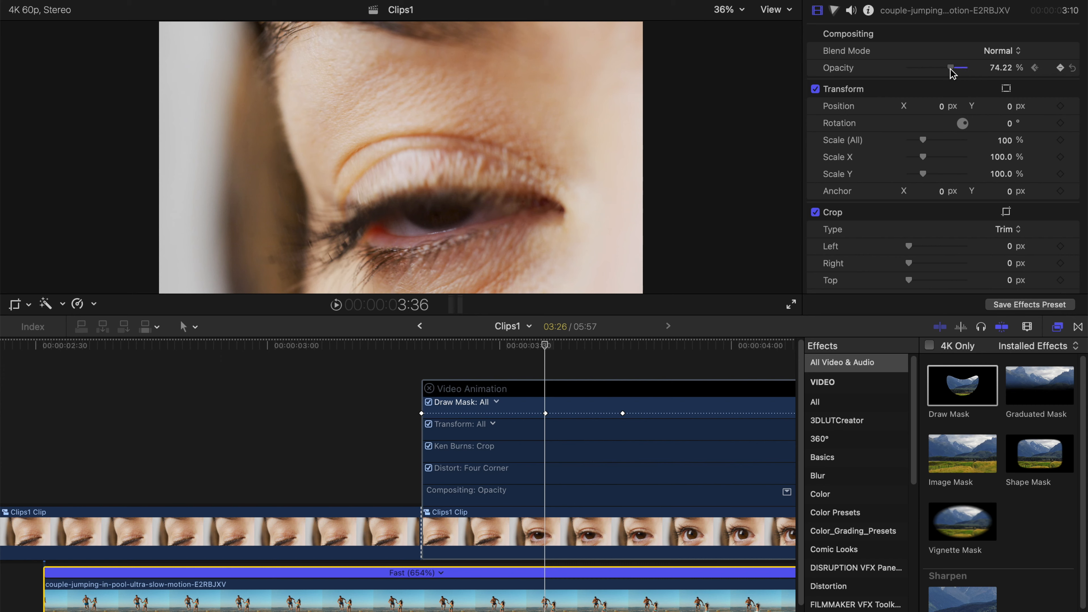
{"action": "left_click_drag", "start_coordinate": [538, 338], "coordinate": [625, 365]}
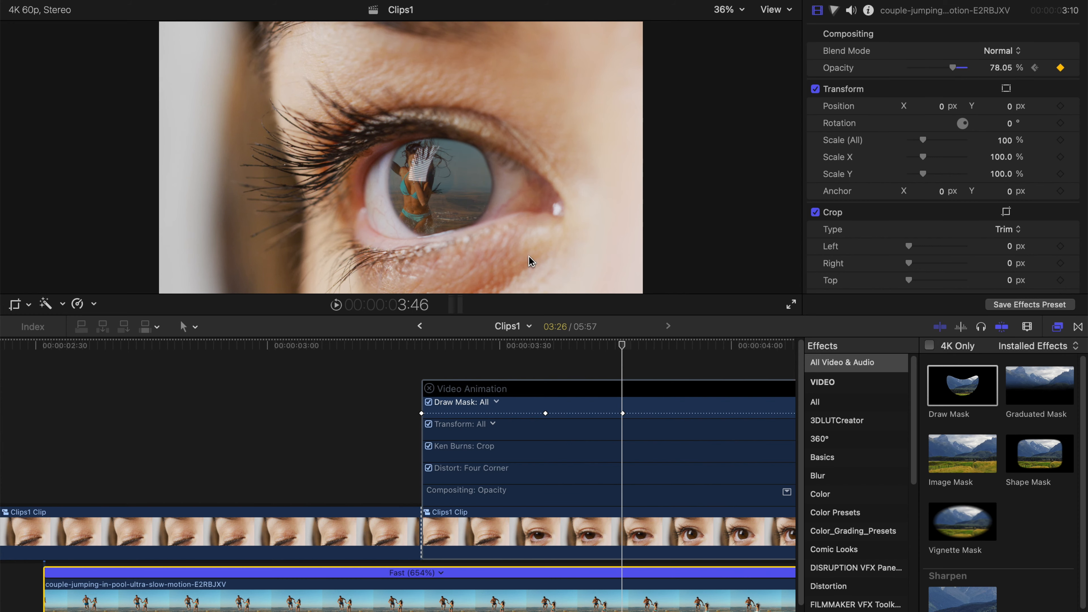
Step: Raise the pool-jump clip's Opacity to 100% at the mask's final keyframe, 5:15
{"action": "scroll", "coordinate": [599, 395], "scroll_direction": "right", "scroll_amount": 10}
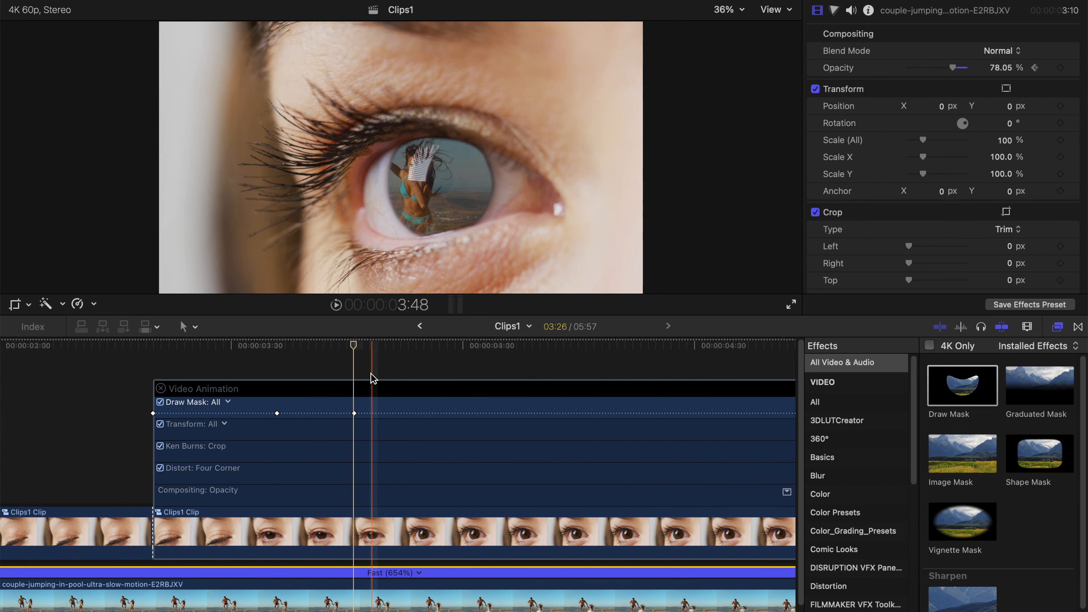
{"action": "left_click_drag", "start_coordinate": [369, 346], "coordinate": [547, 359]}
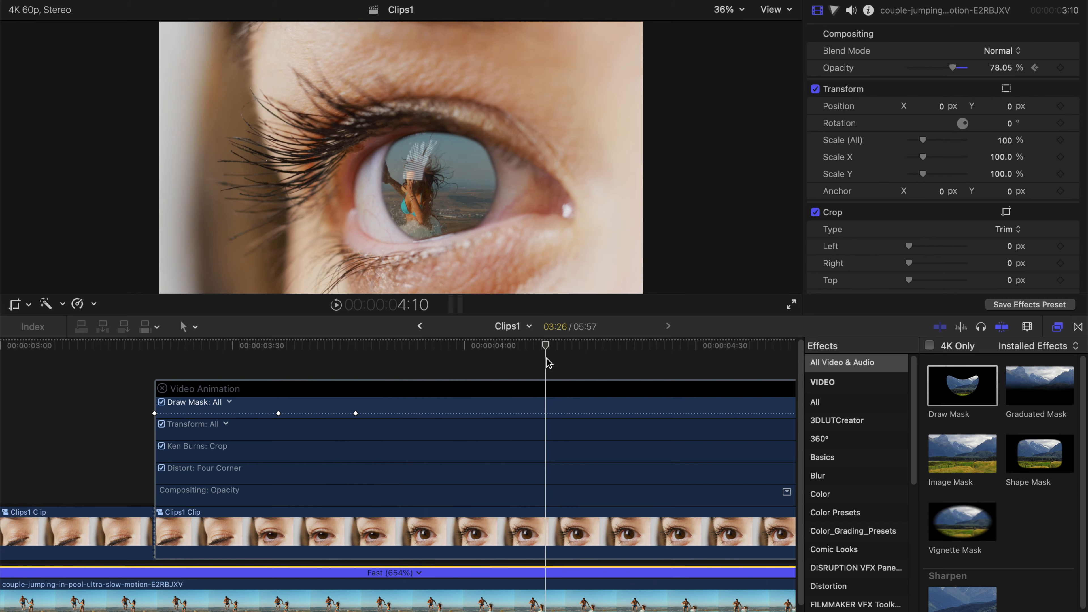
{"action": "scroll", "coordinate": [548, 362], "scroll_direction": "right", "scroll_amount": 12}
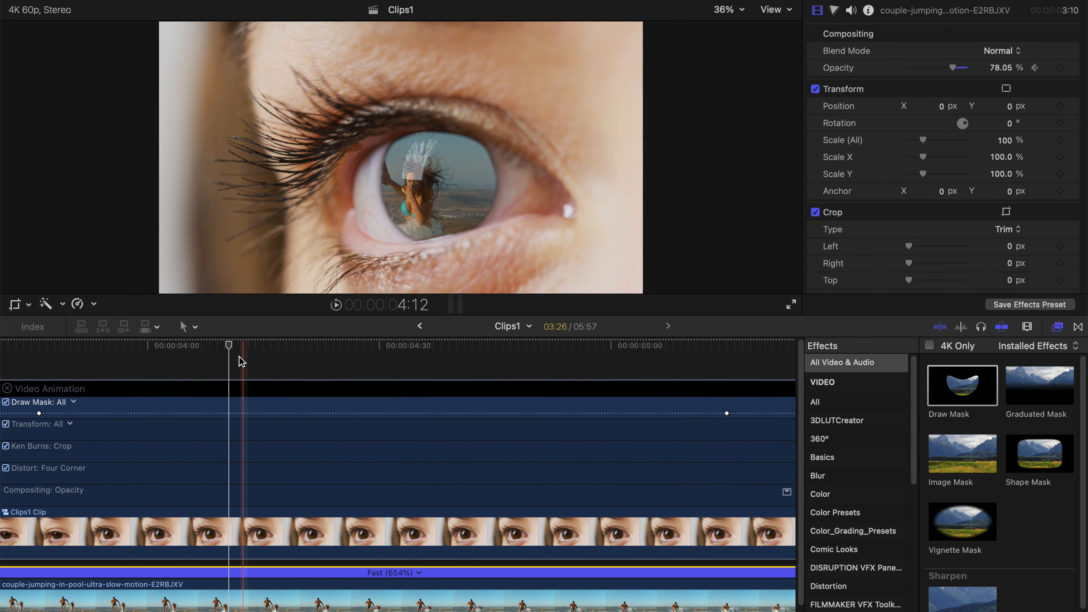
{"action": "left_click_drag", "start_coordinate": [230, 345], "coordinate": [731, 352]}
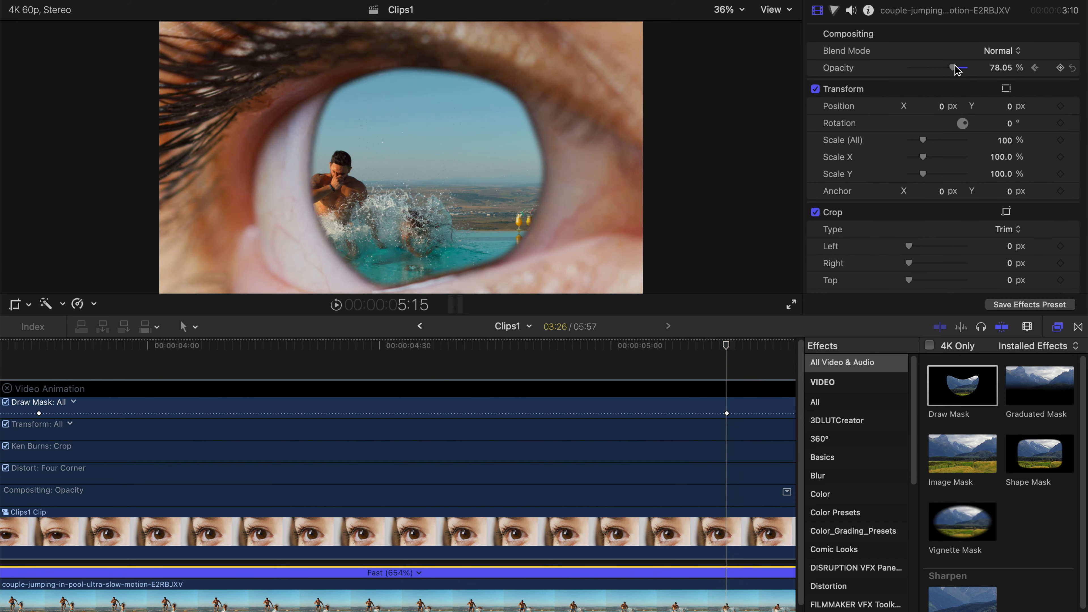
{"action": "left_click_drag", "start_coordinate": [957, 70], "coordinate": [968, 67]}
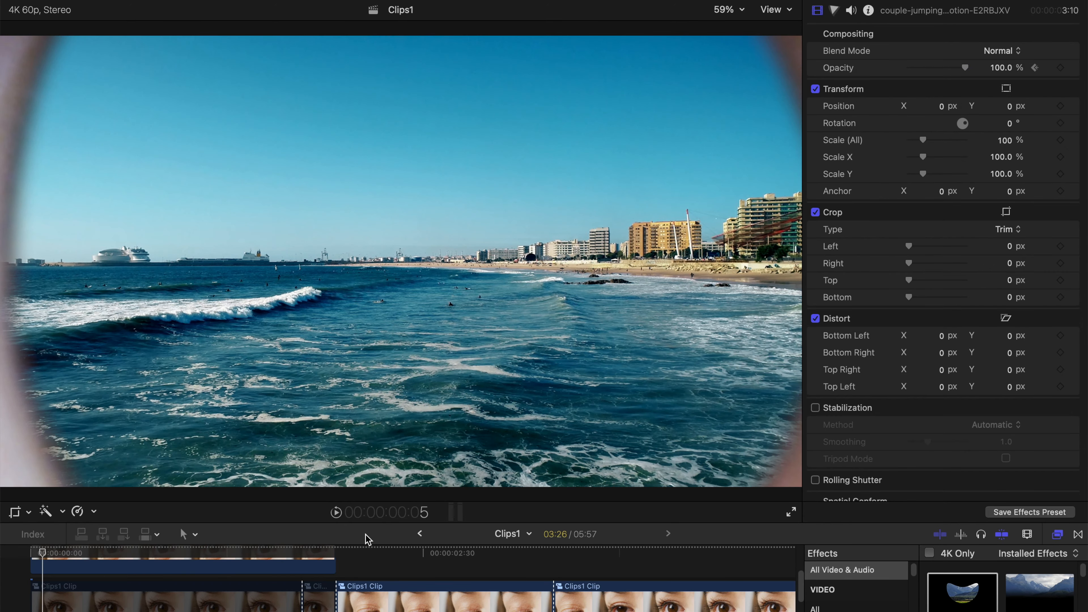
{"action": "scroll", "coordinate": [301, 568], "scroll_direction": "down", "scroll_amount": 3}
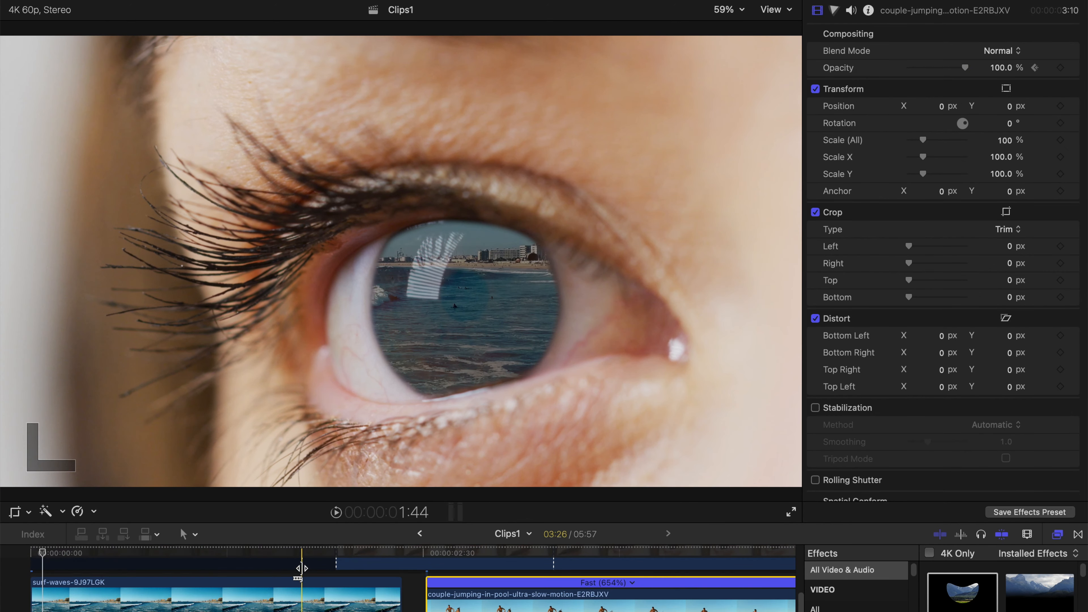